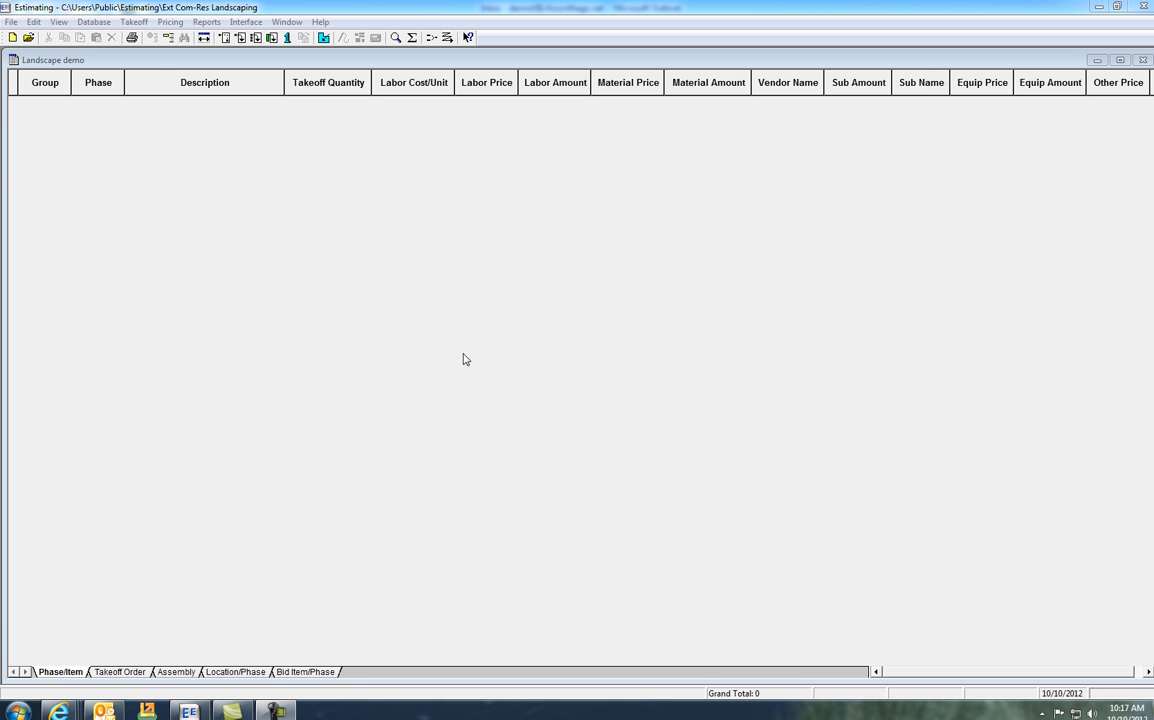
# Open the item takeoff and examine the Irrigation Mainline and Irrigation Sleeving items in the 02820.000 Piping phase
pyautogui.click(223, 38)
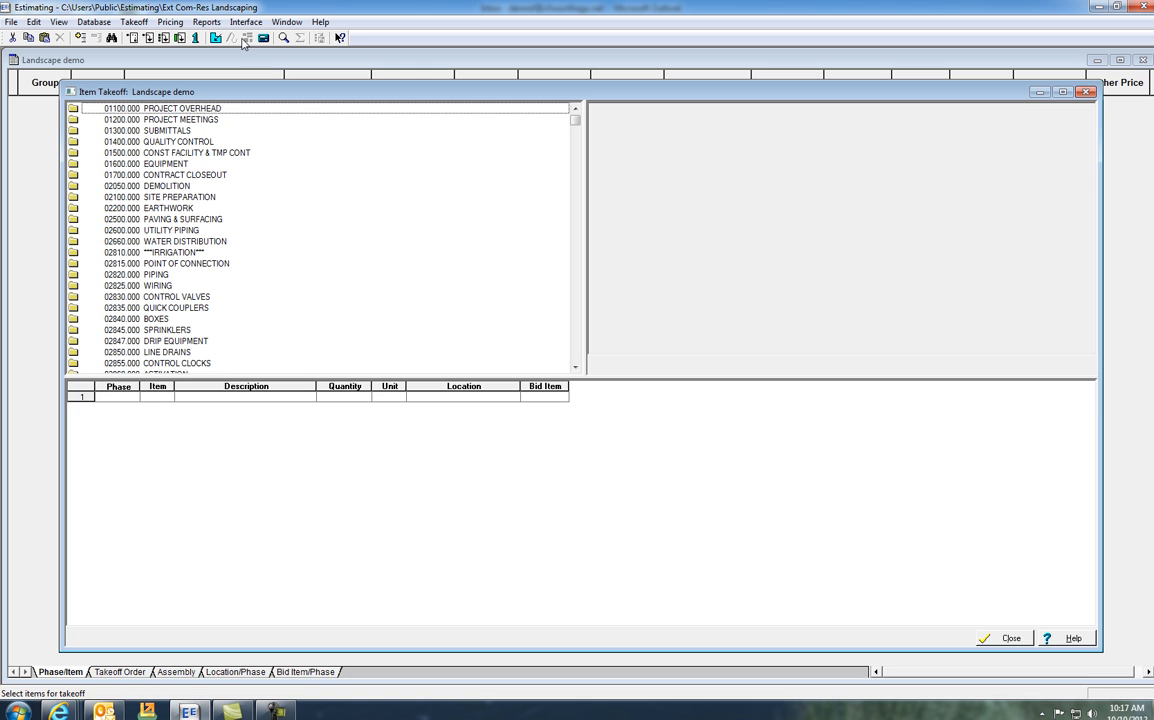
pyautogui.click(216, 378)
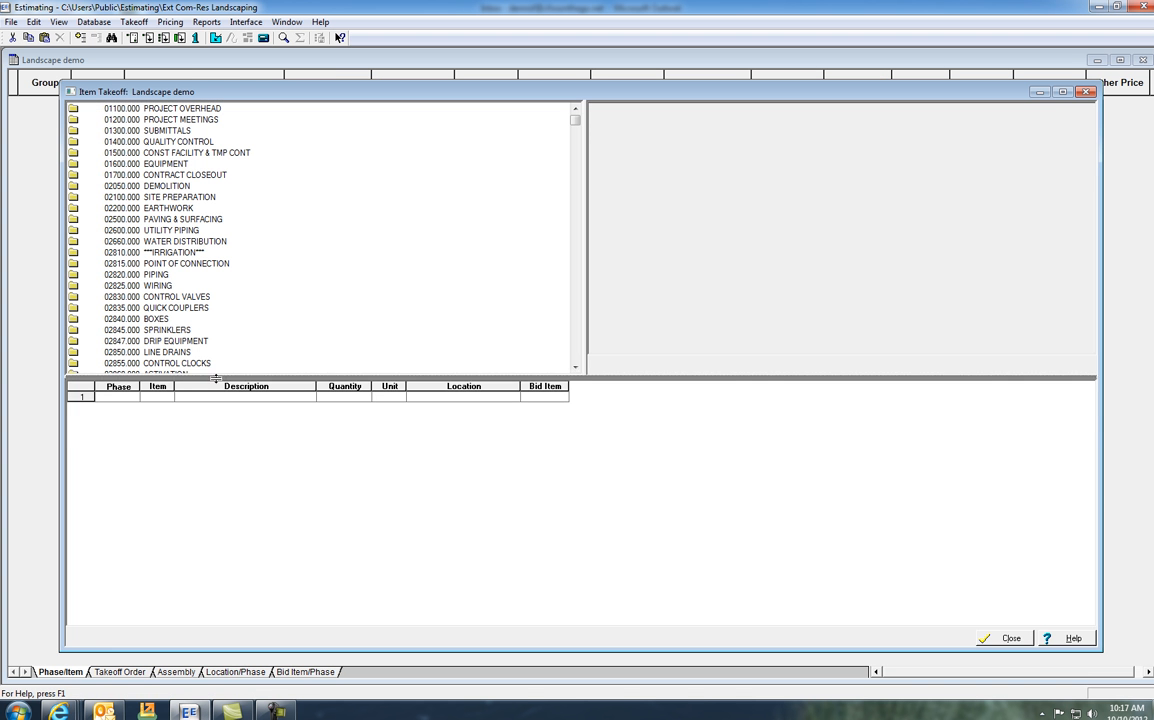
pyautogui.moveTo(216, 378); pyautogui.dragTo(216, 413)
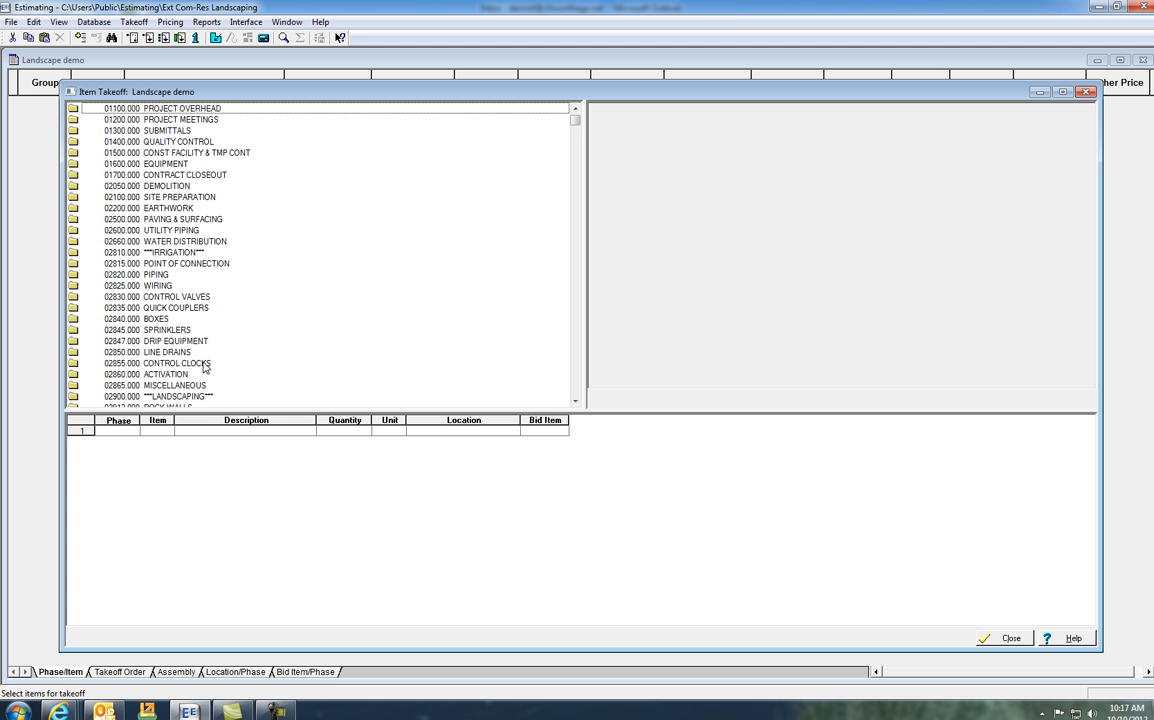
pyautogui.doubleClick(73, 277)
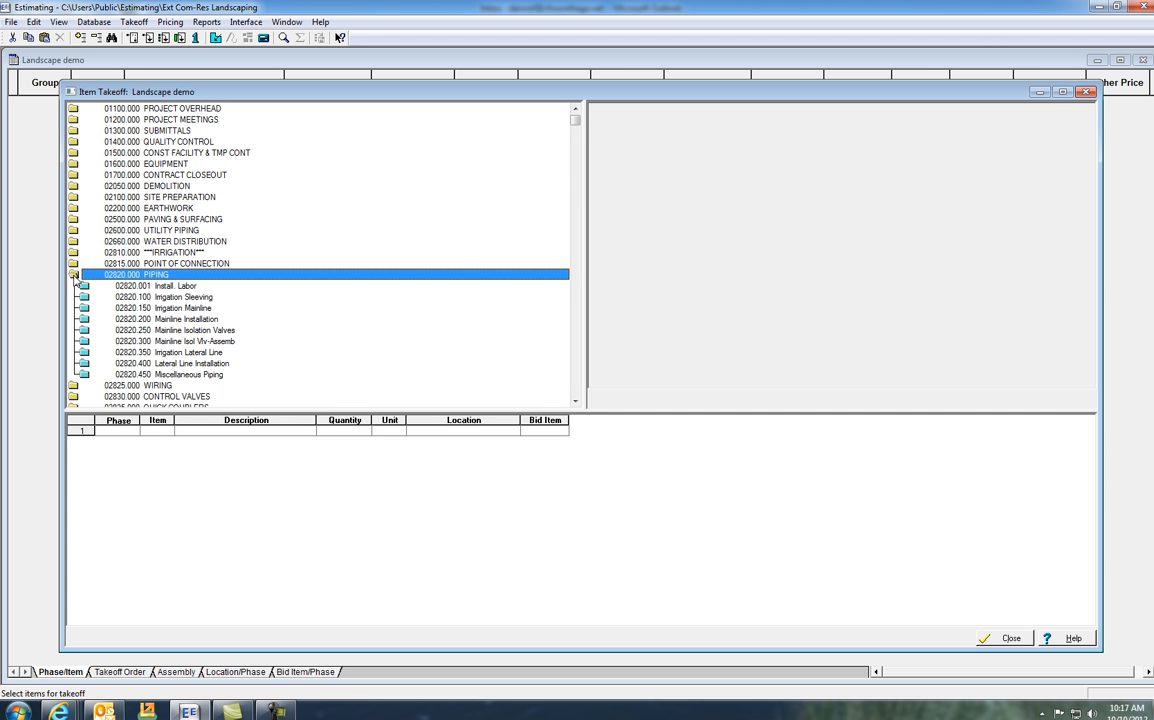
pyautogui.doubleClick(166, 309)
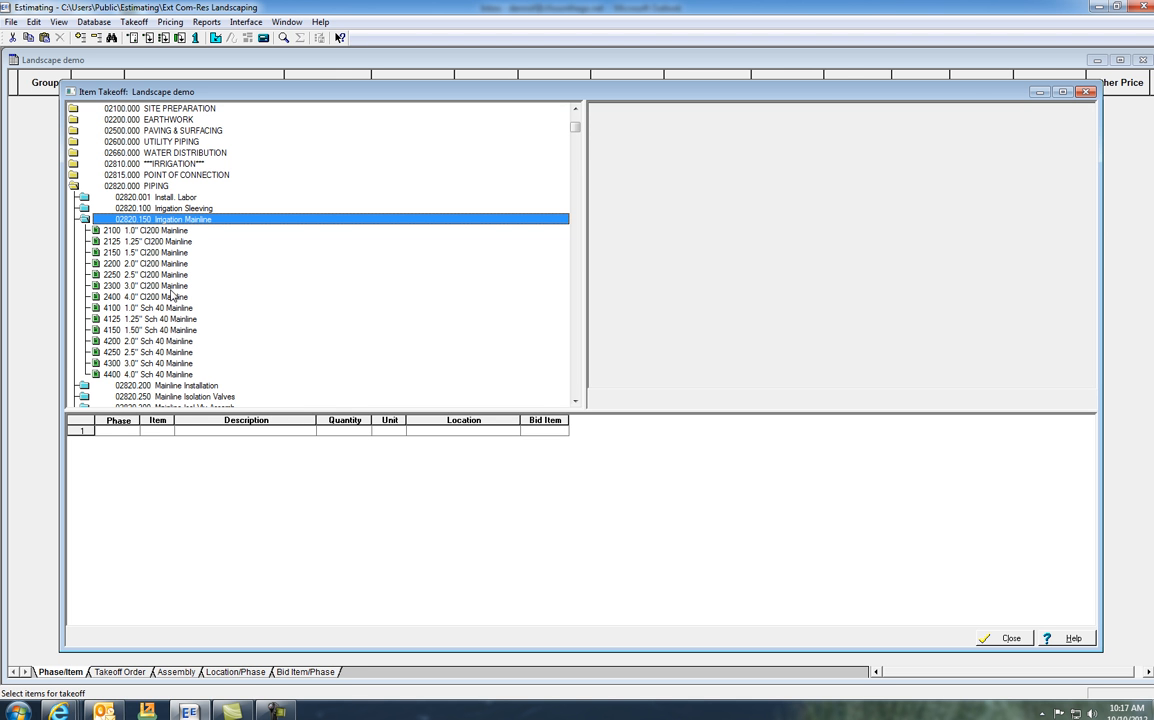
pyautogui.click(85, 220)
pyautogui.click(85, 208)
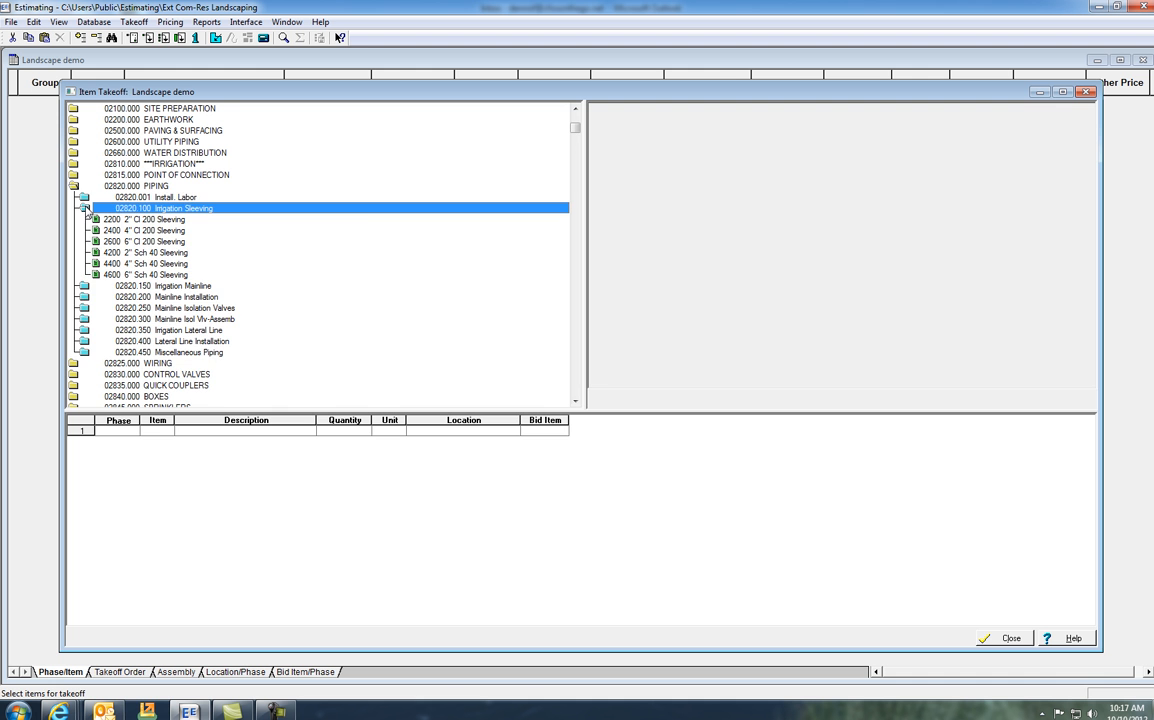
pyautogui.click(84, 208)
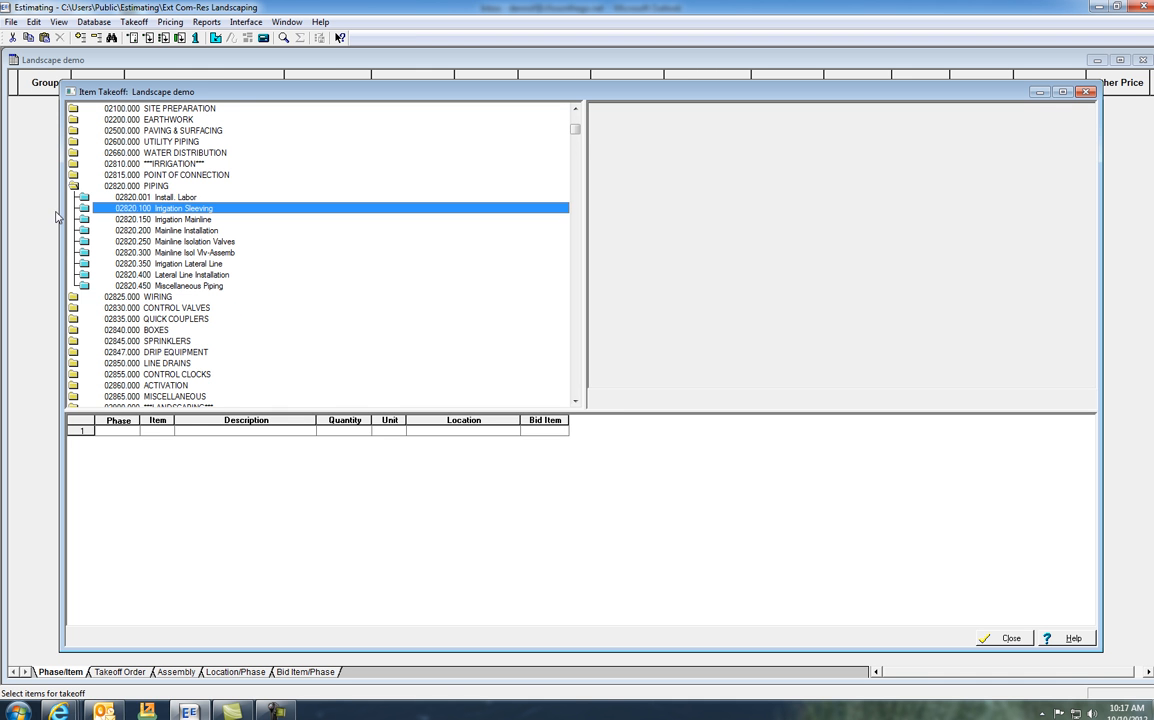
pyautogui.click(73, 187)
pyautogui.click(73, 188)
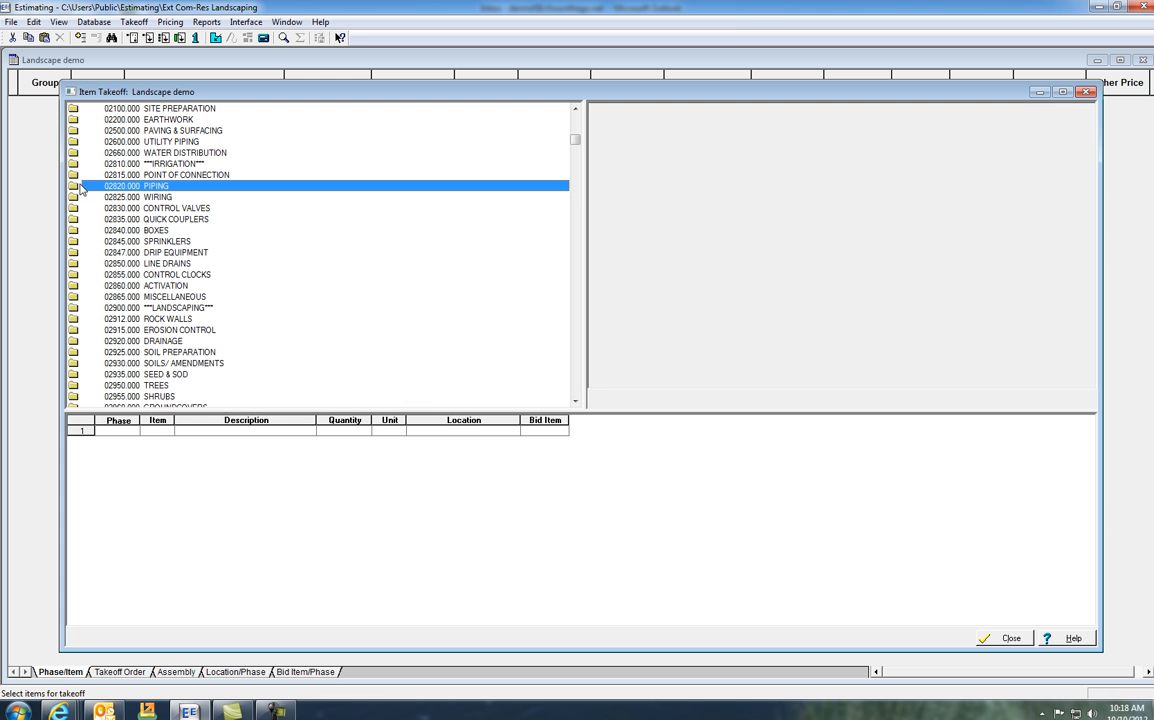
# Examine the 8-Station Clock items in the 02855.000 Control Clocks phase
pyautogui.click(73, 274)
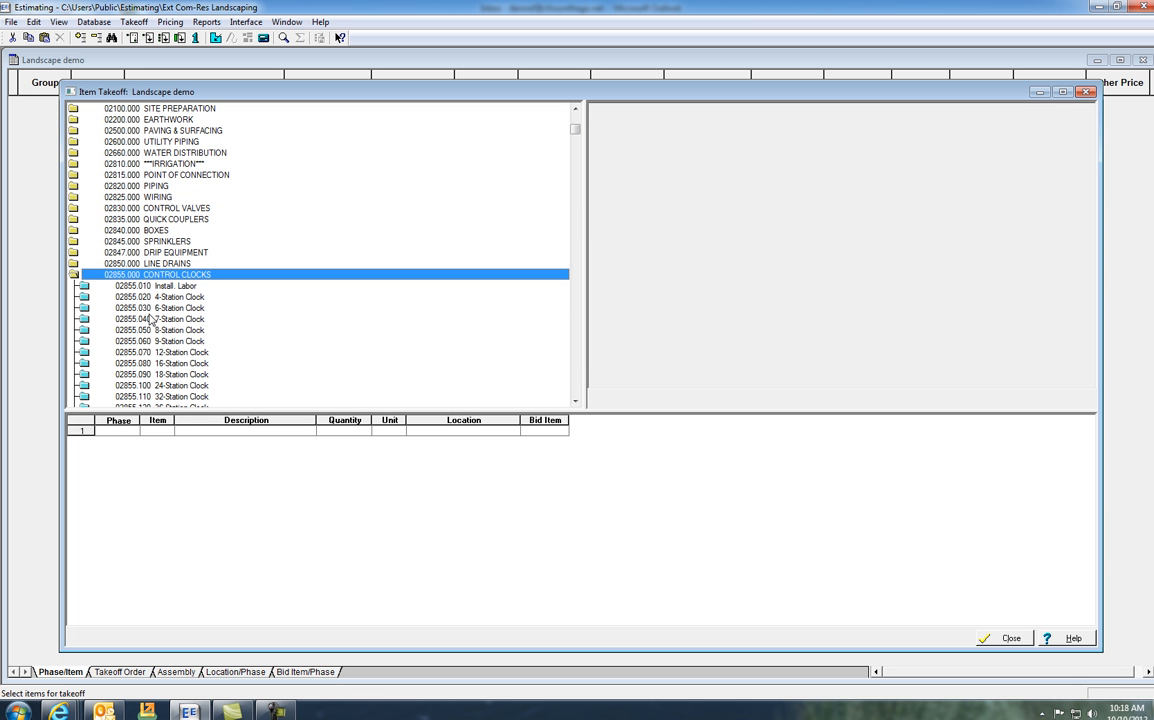
pyautogui.click(89, 331)
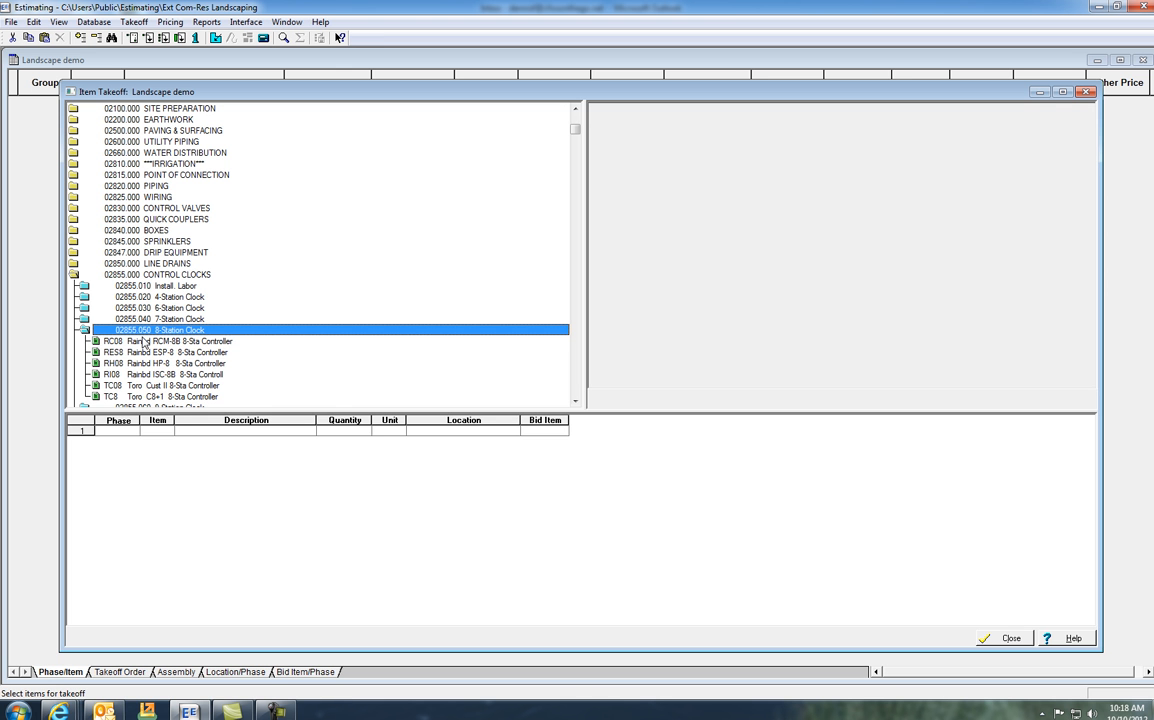
pyautogui.click(85, 330)
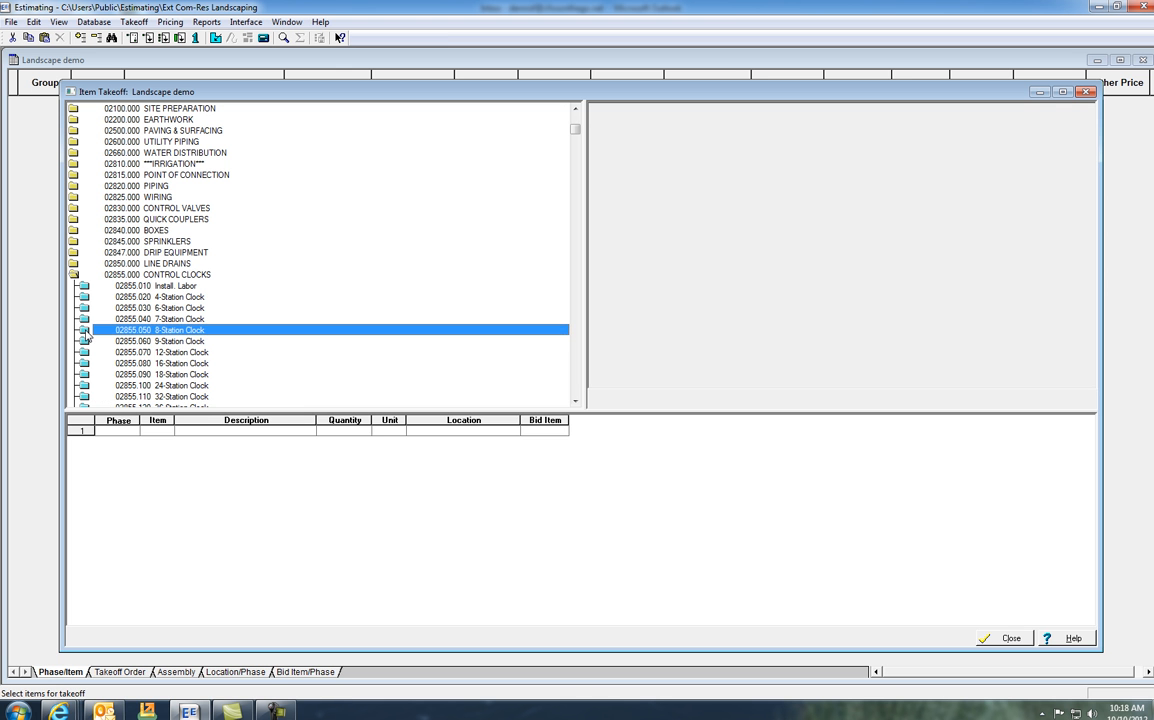
pyautogui.click(74, 275)
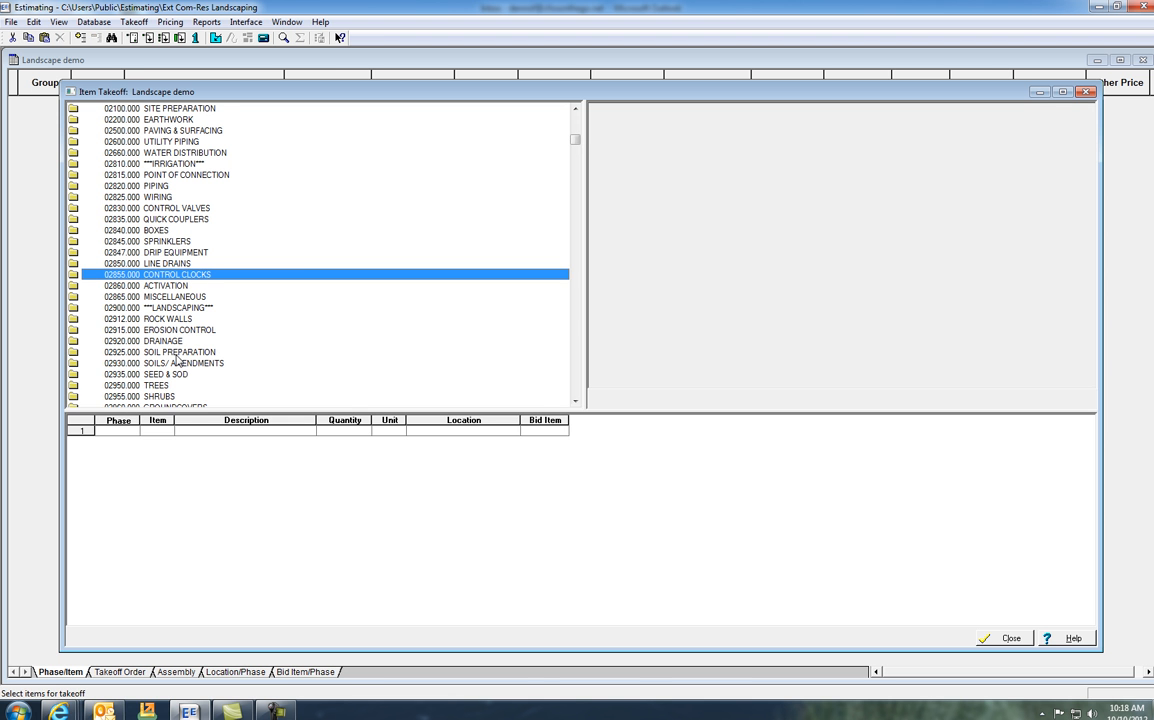
# Examine the Cercis items in the 02950.000 Trees phase, and close the item takeoff
pyautogui.click(73, 386)
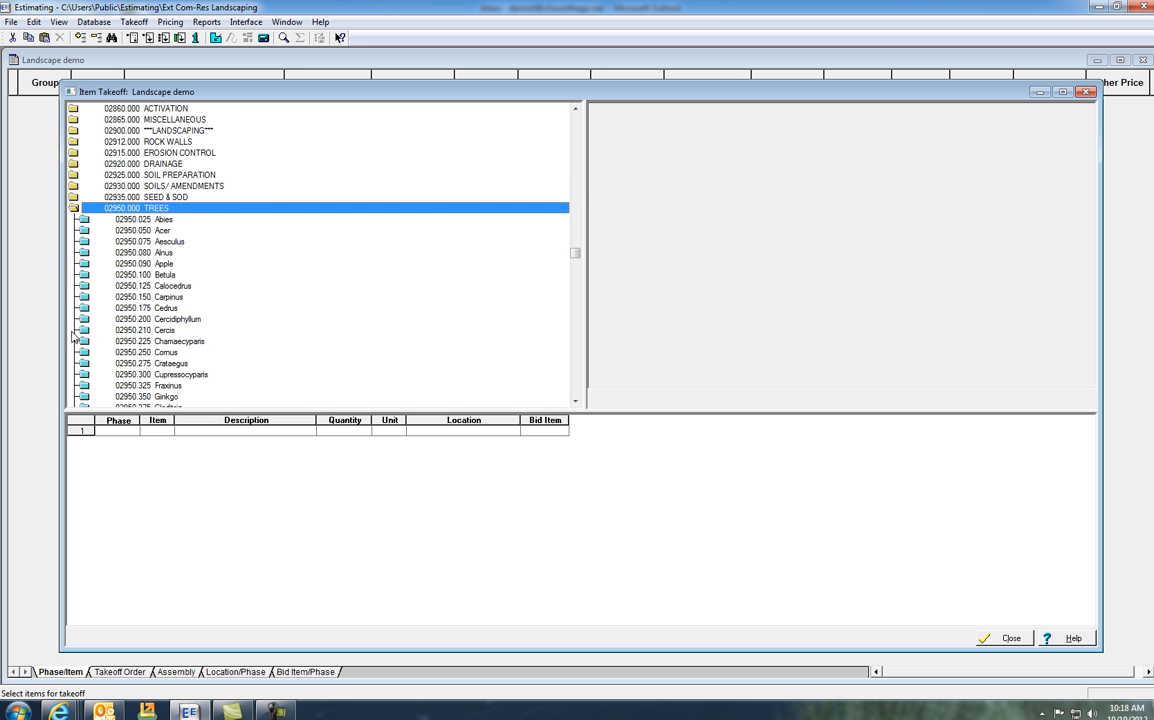
pyautogui.click(84, 331)
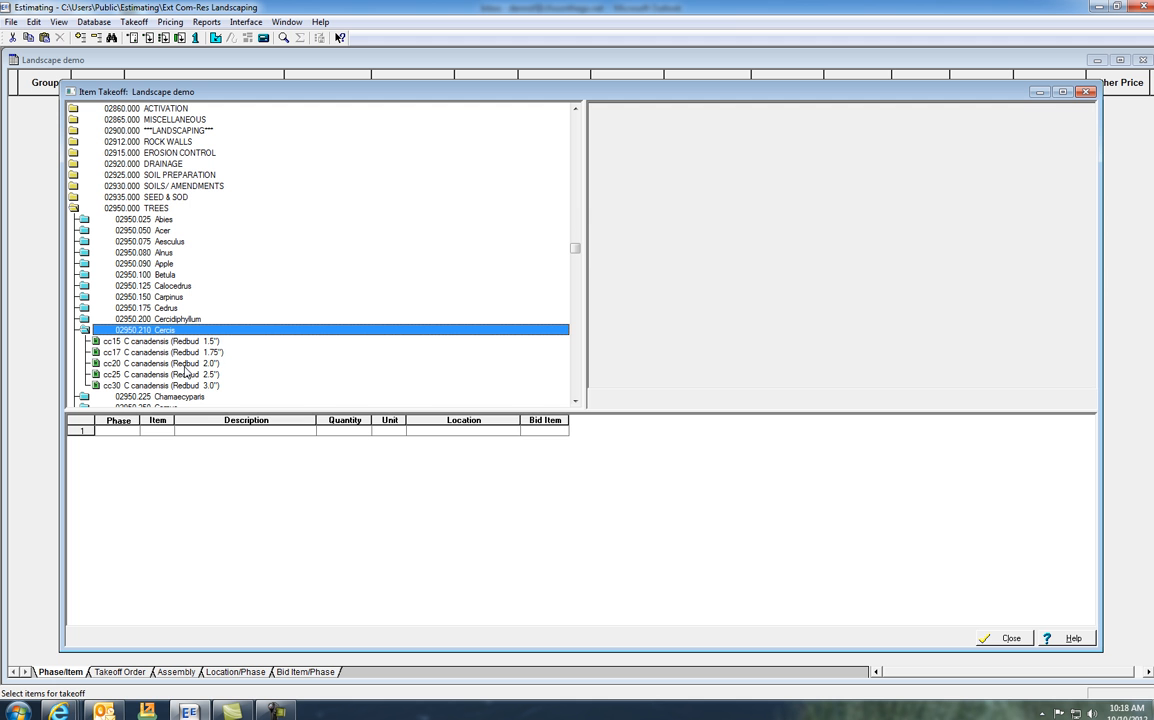
pyautogui.click(84, 330)
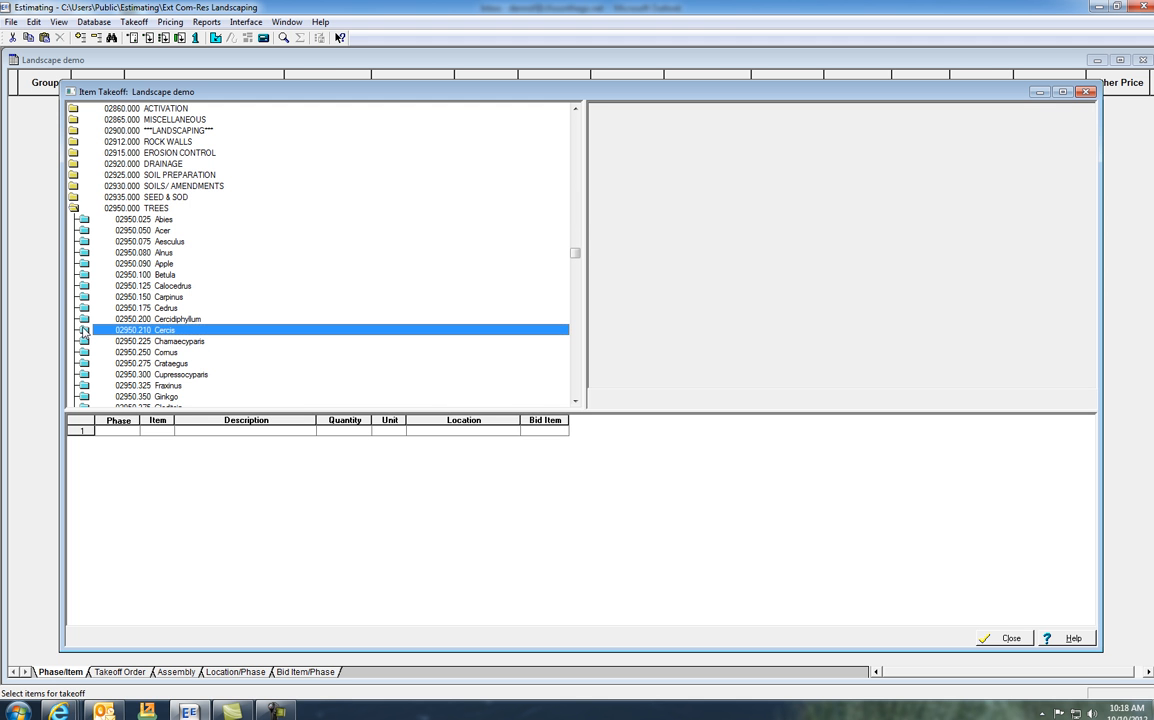
pyautogui.click(73, 211)
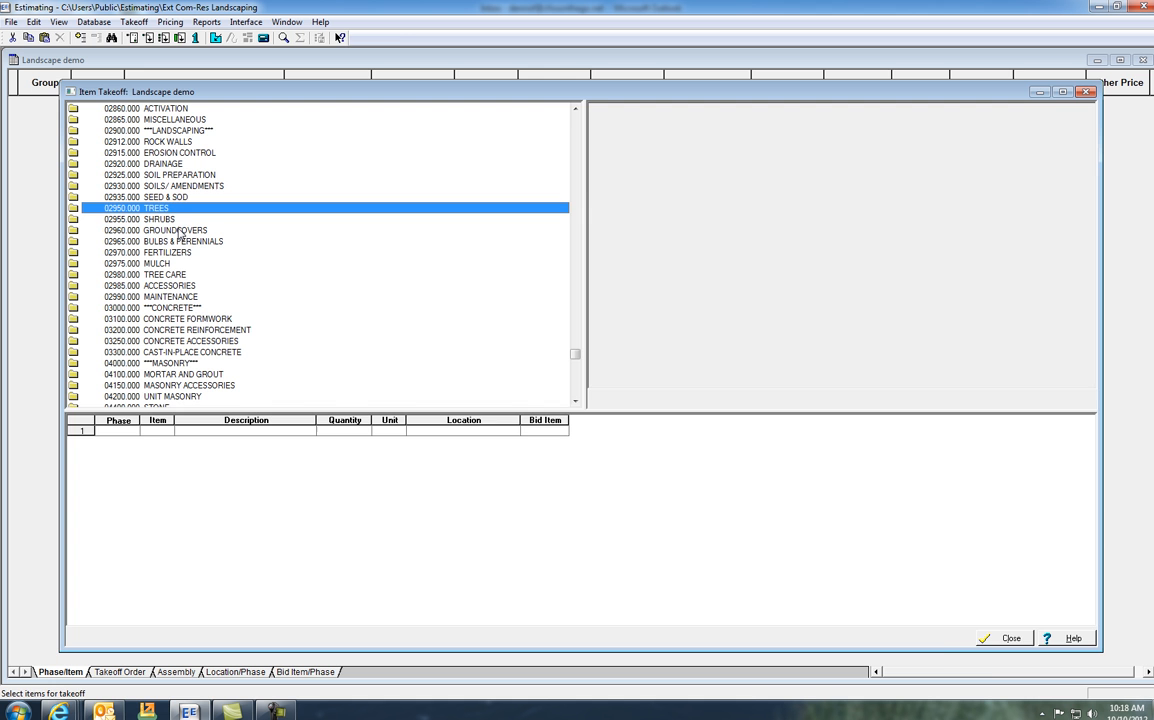
pyautogui.click(997, 639)
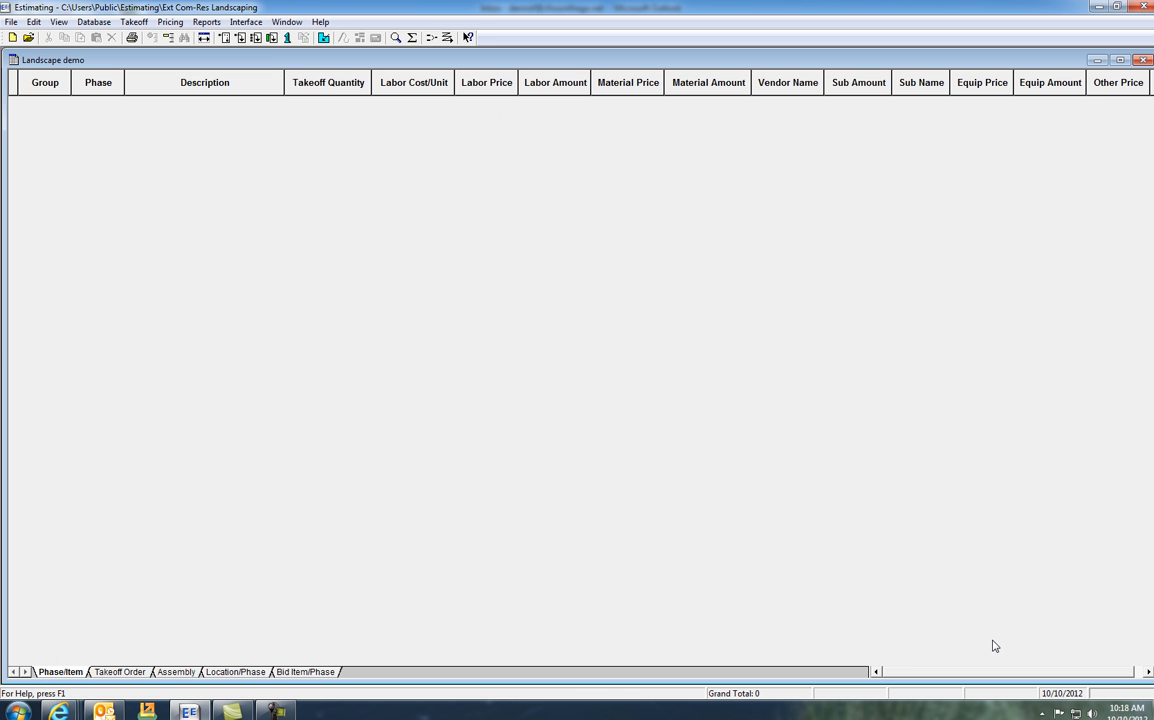
# Start an assembly takeoff for the Landscaping assembly 0004 Tree planting, staking/guying, fertilizer with 15 trees
pyautogui.click(257, 38)
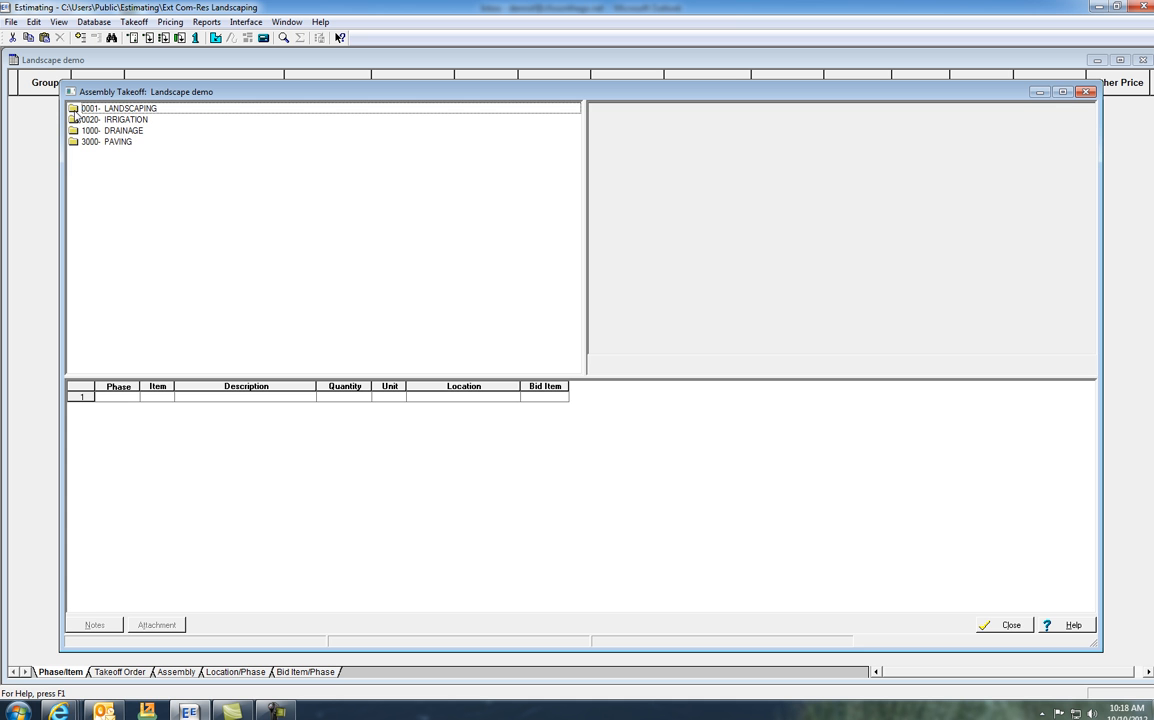
pyautogui.doubleClick(73, 108)
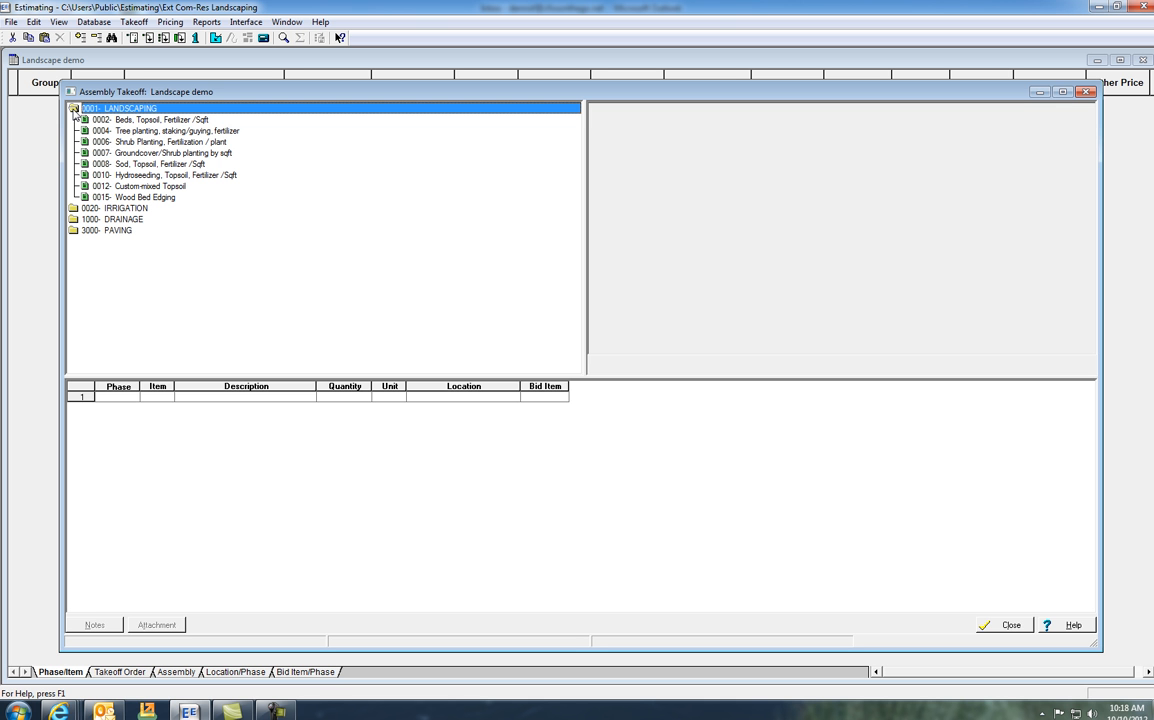
pyautogui.doubleClick(142, 132)
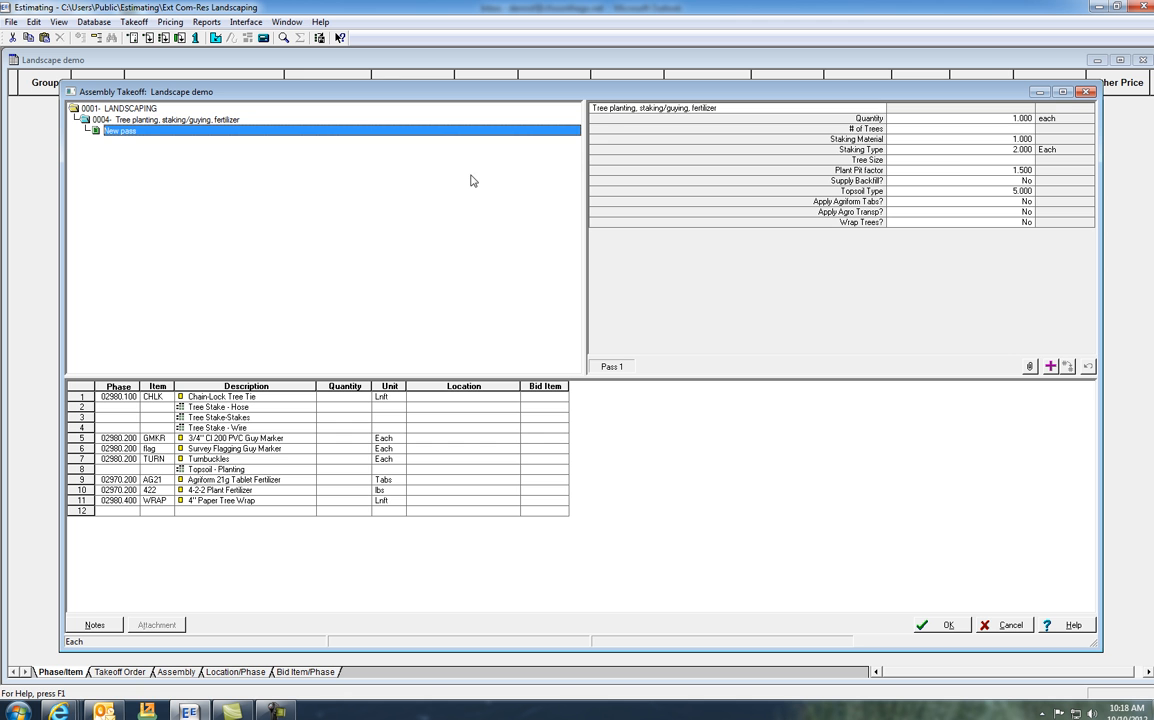
pyautogui.click(884, 128)
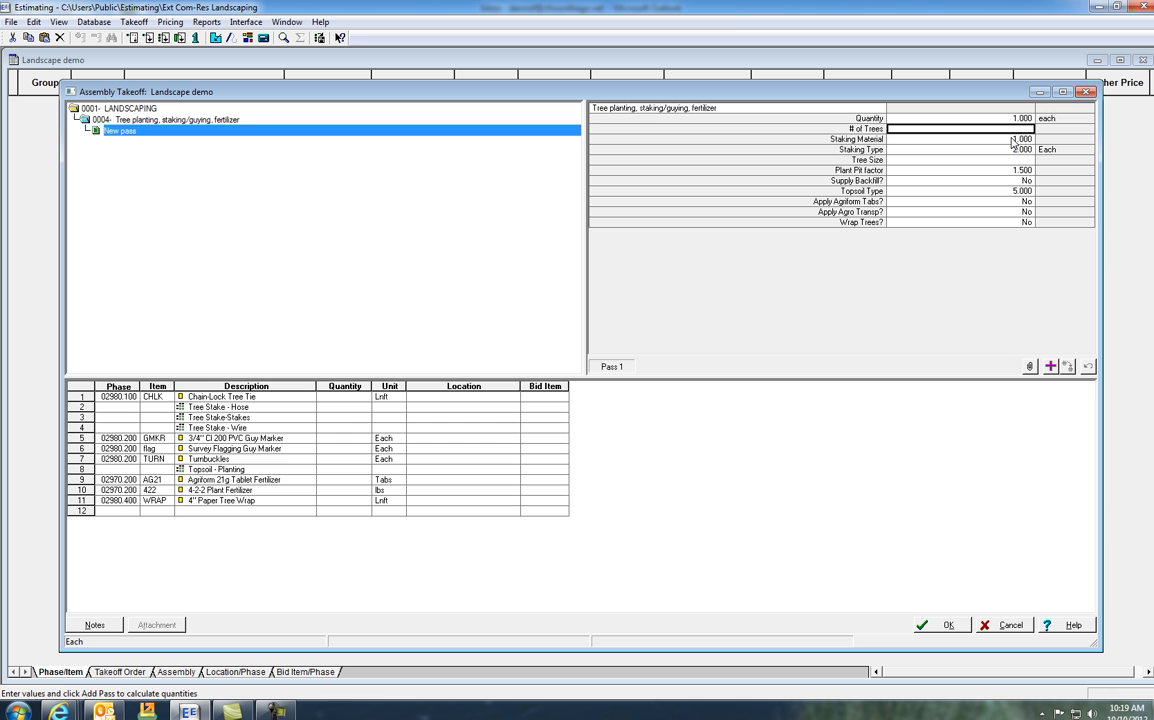
pyautogui.write('15')
pyautogui.press('Return')
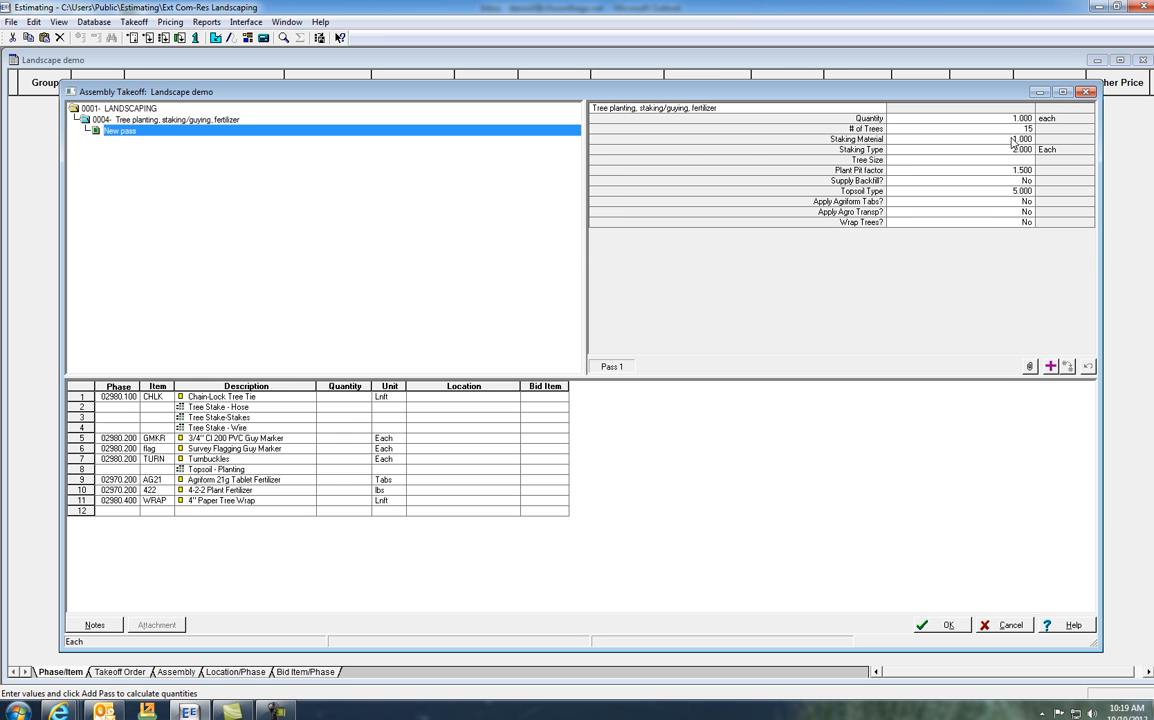
# Set the assembly's staking type to 3 (Triple Stake) and its hose type to 2 (Black)
pyautogui.click(1013, 141)
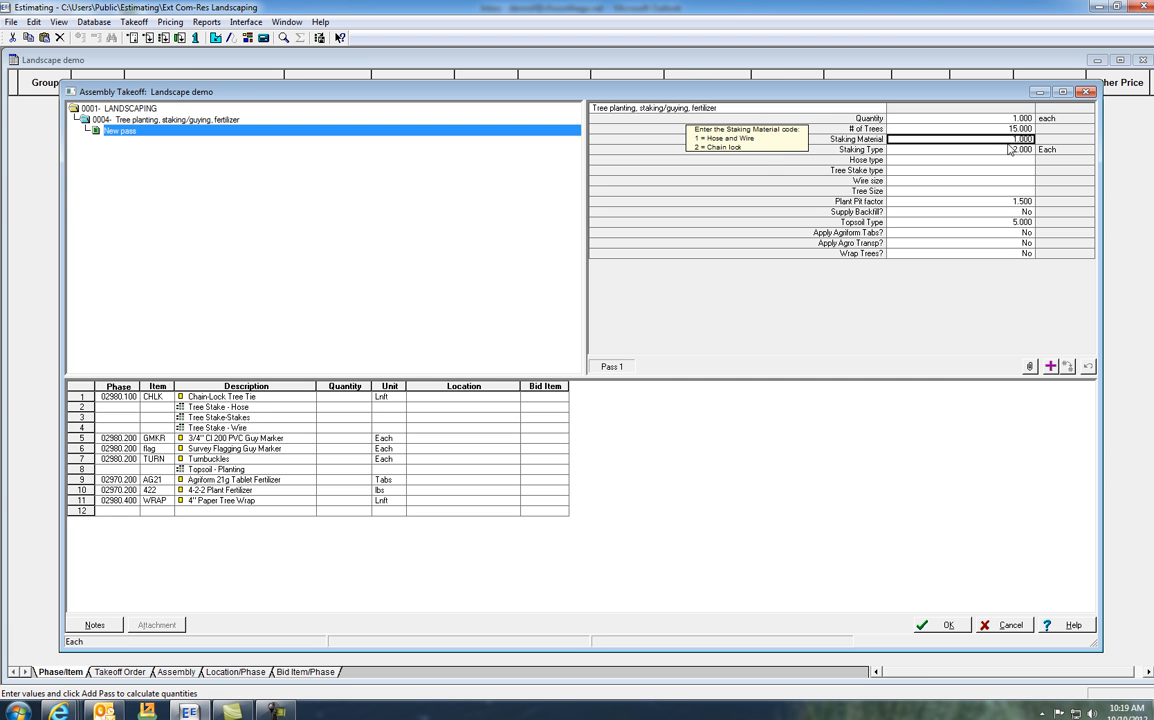
pyautogui.click(1010, 149)
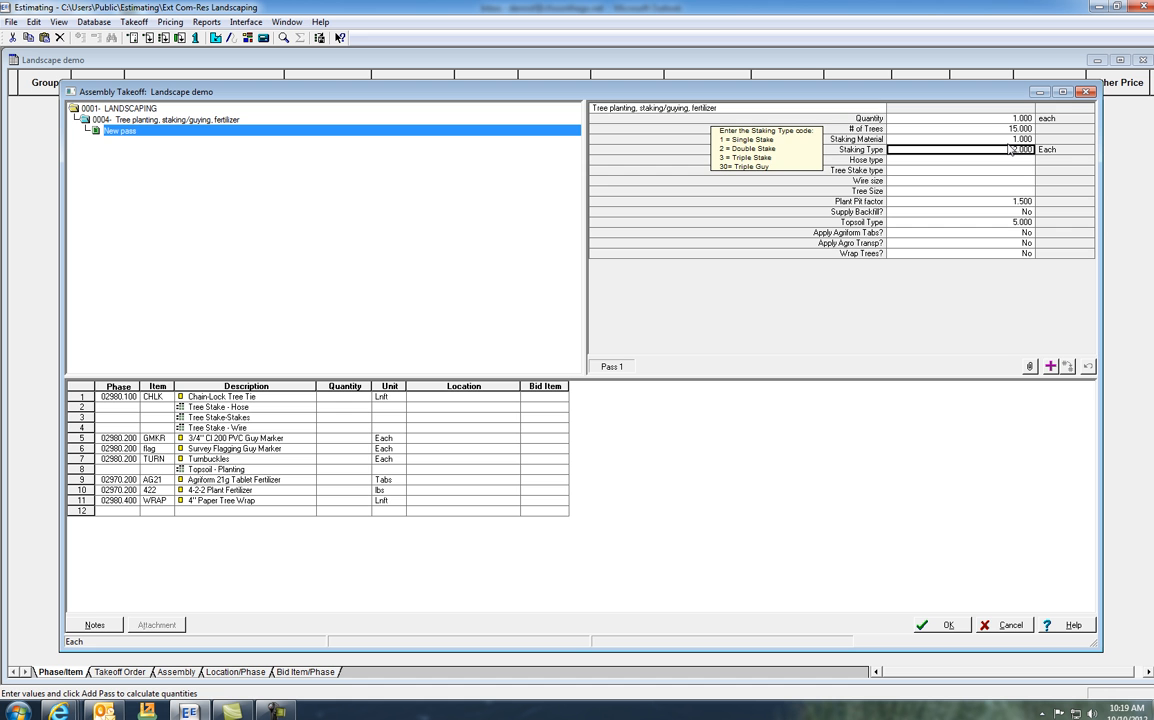
pyautogui.write('3')
pyautogui.press('Return')
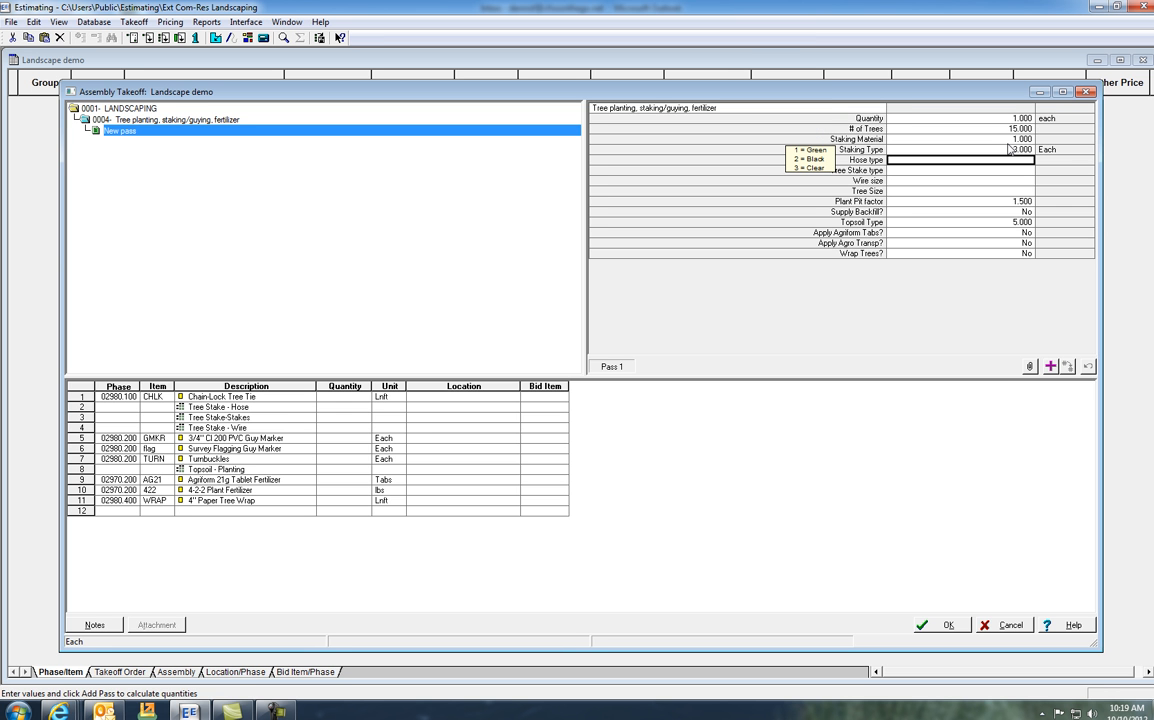
pyautogui.write('4')
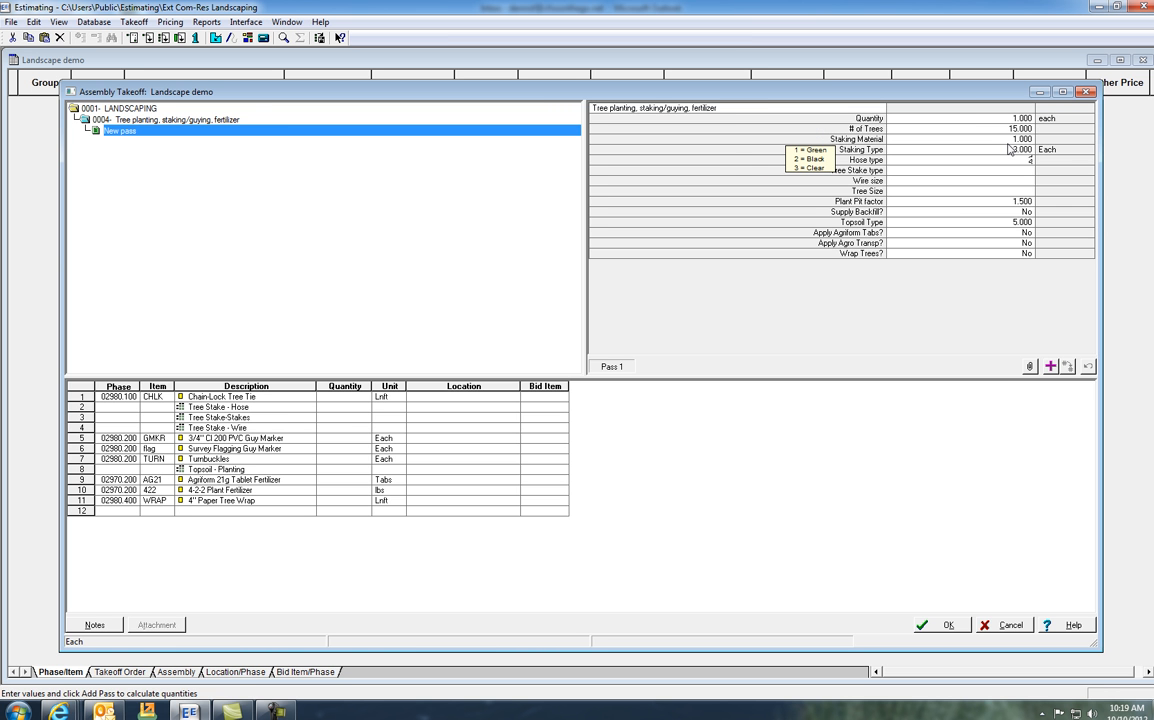
pyautogui.press('Return')
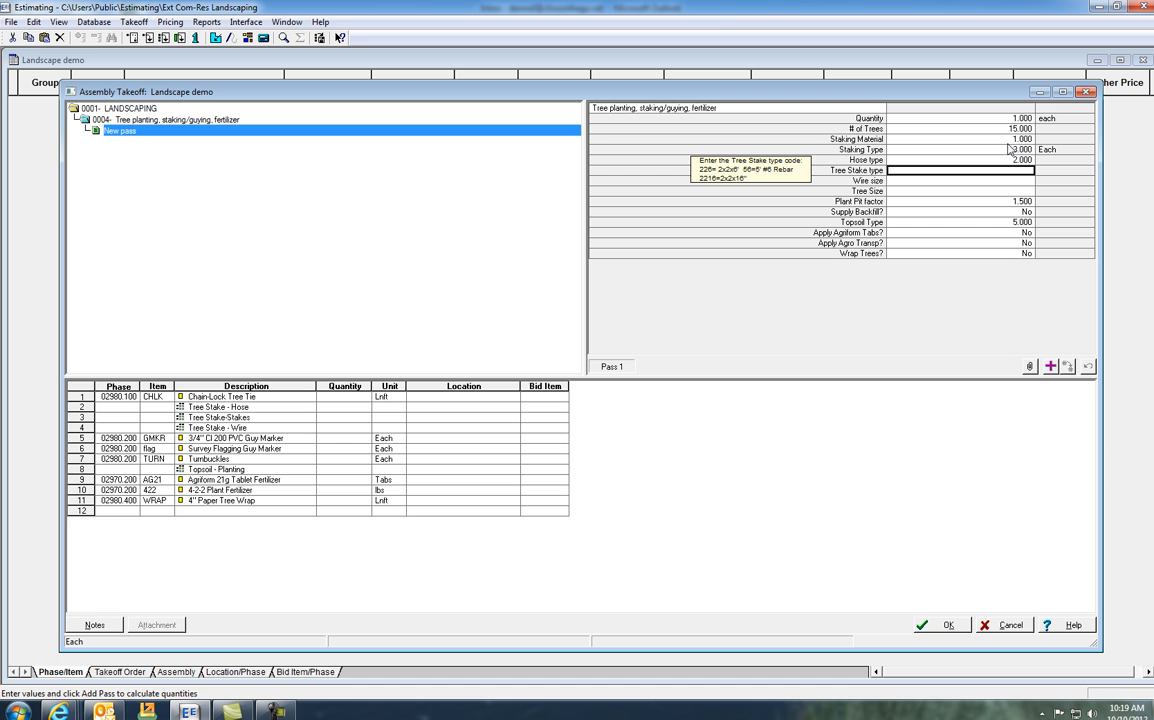
# Set the tree stake type to 226 and the wire size to 10 gauge
pyautogui.write('11')
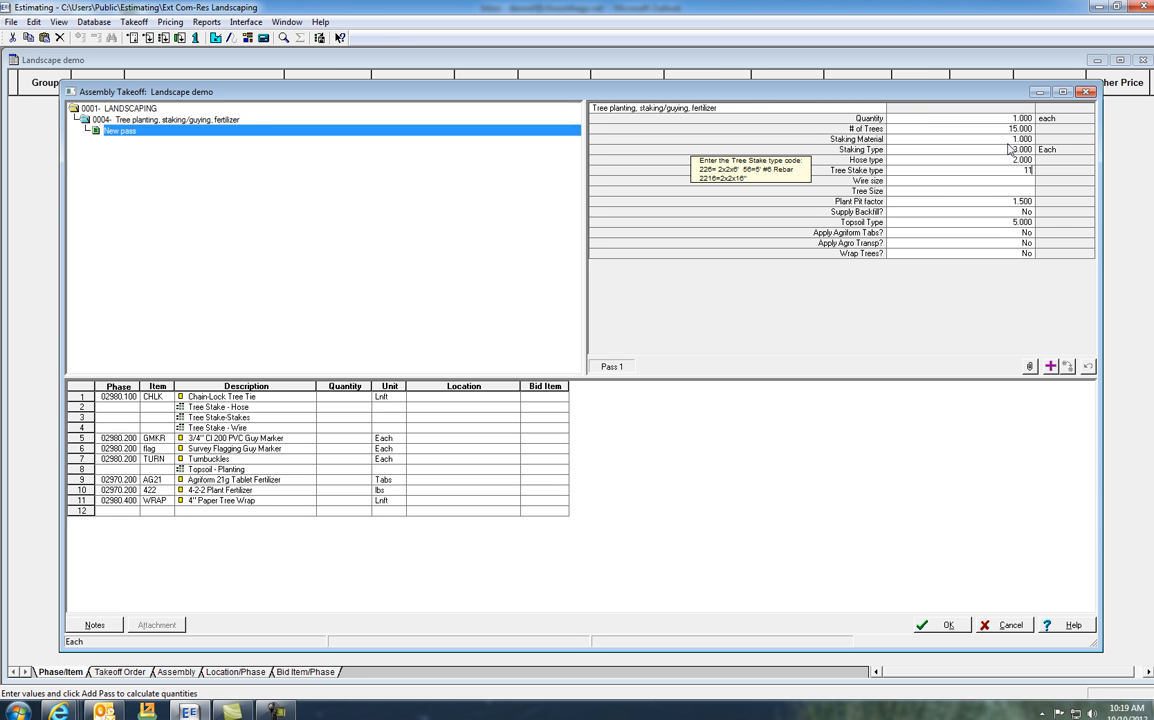
pyautogui.press('BackSpace')
pyautogui.press('BackSpace')
pyautogui.write('226')
pyautogui.press('Return')
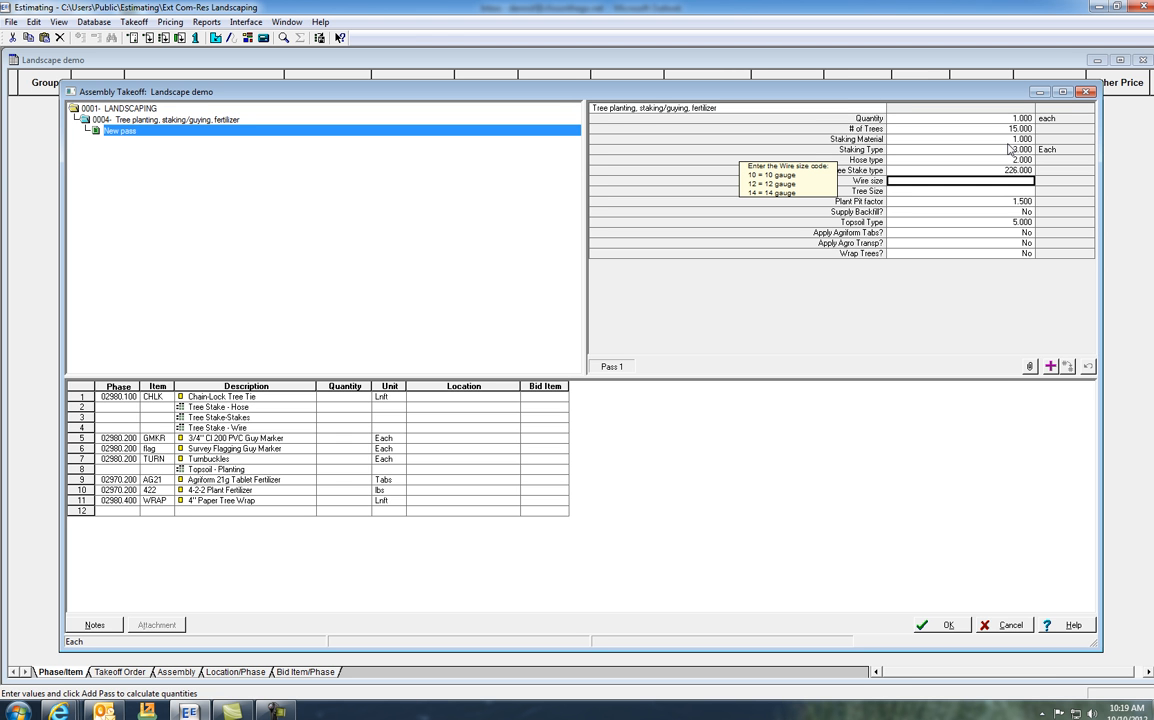
pyautogui.write('10')
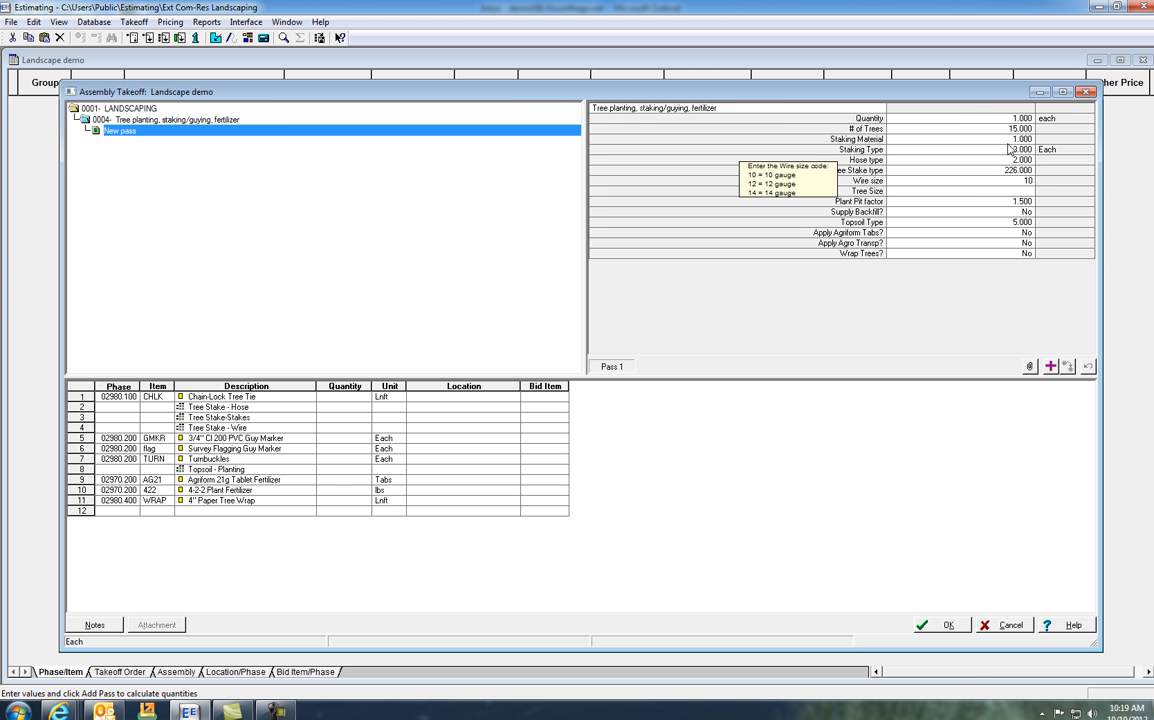
pyautogui.press('Return')
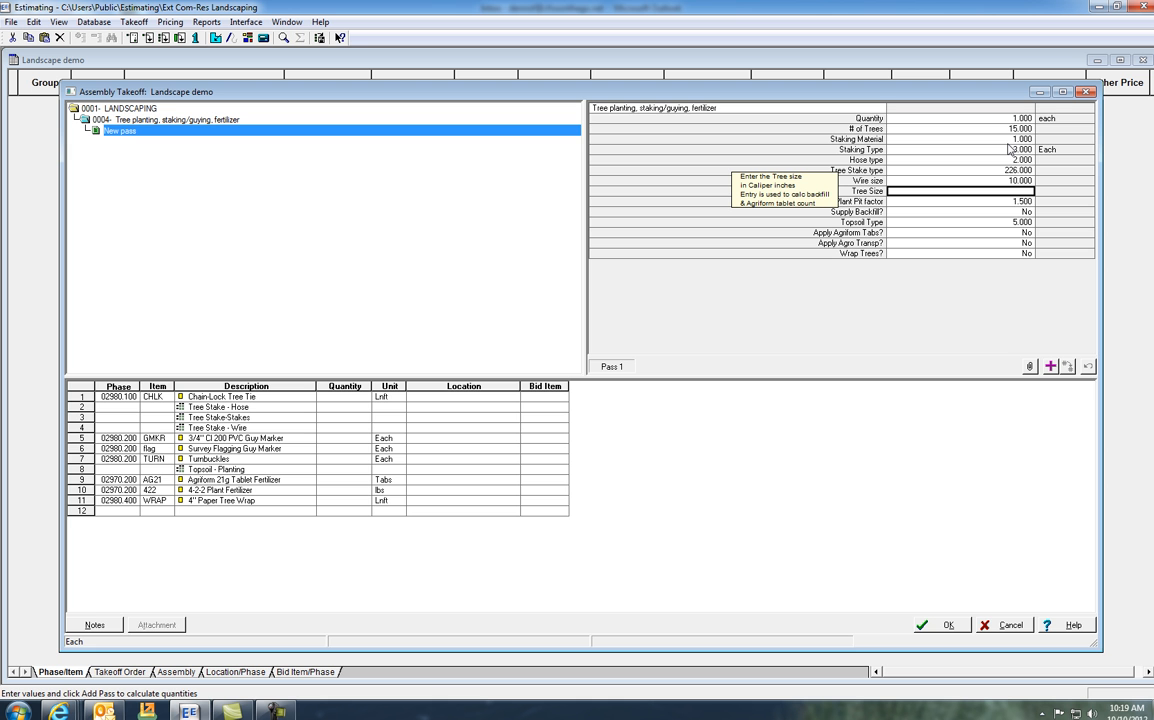
# Set the tree size to 4 caliper inches and supply backfill with topsoil type 3 (3-way)
pyautogui.write('4')
pyautogui.press('Return')
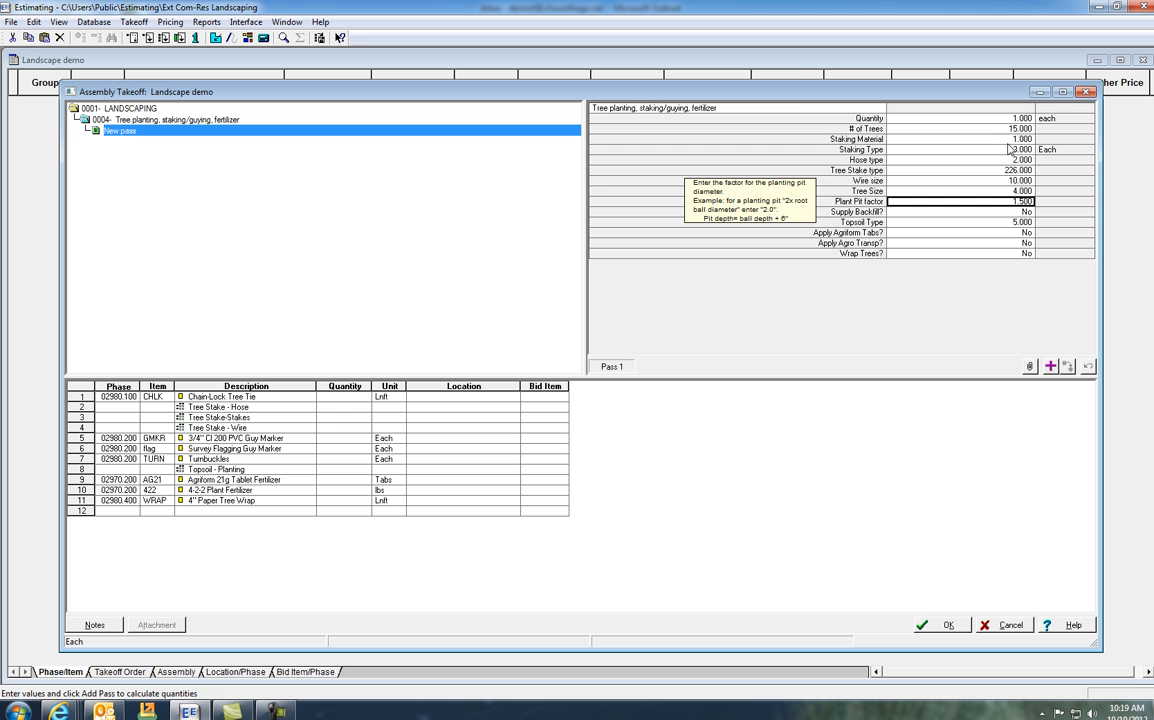
pyautogui.press('Return')
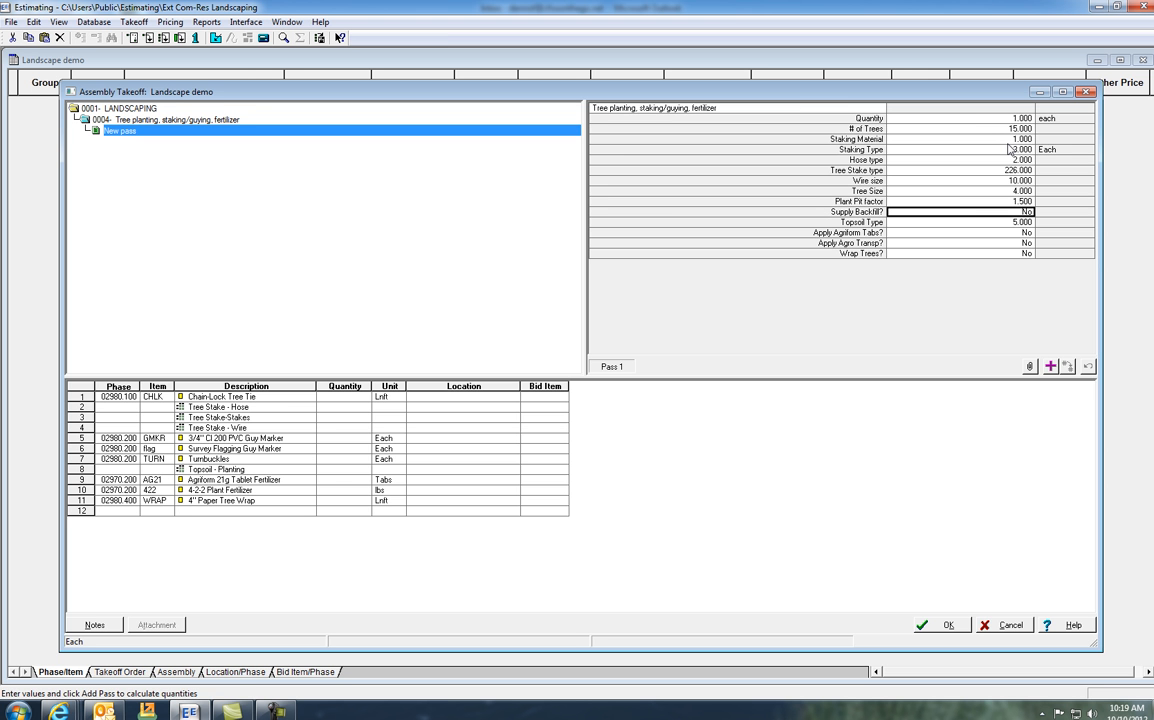
pyautogui.write('yes')
pyautogui.press('Return')
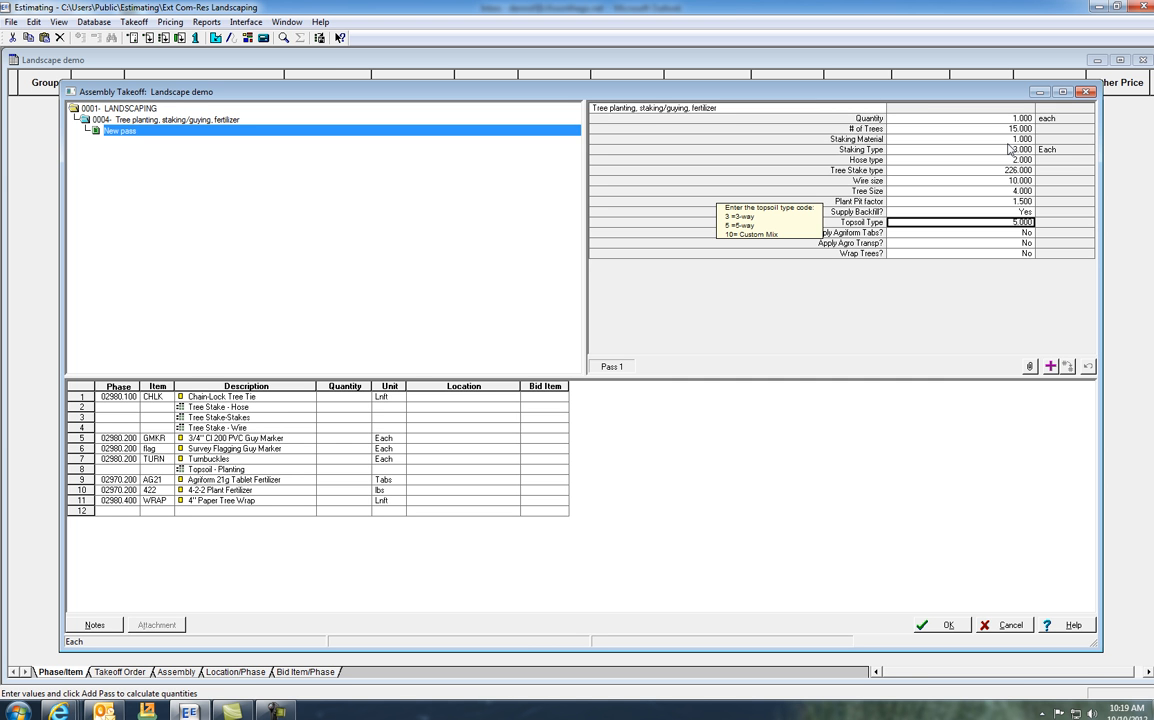
pyautogui.write('3')
pyautogui.press('Return')
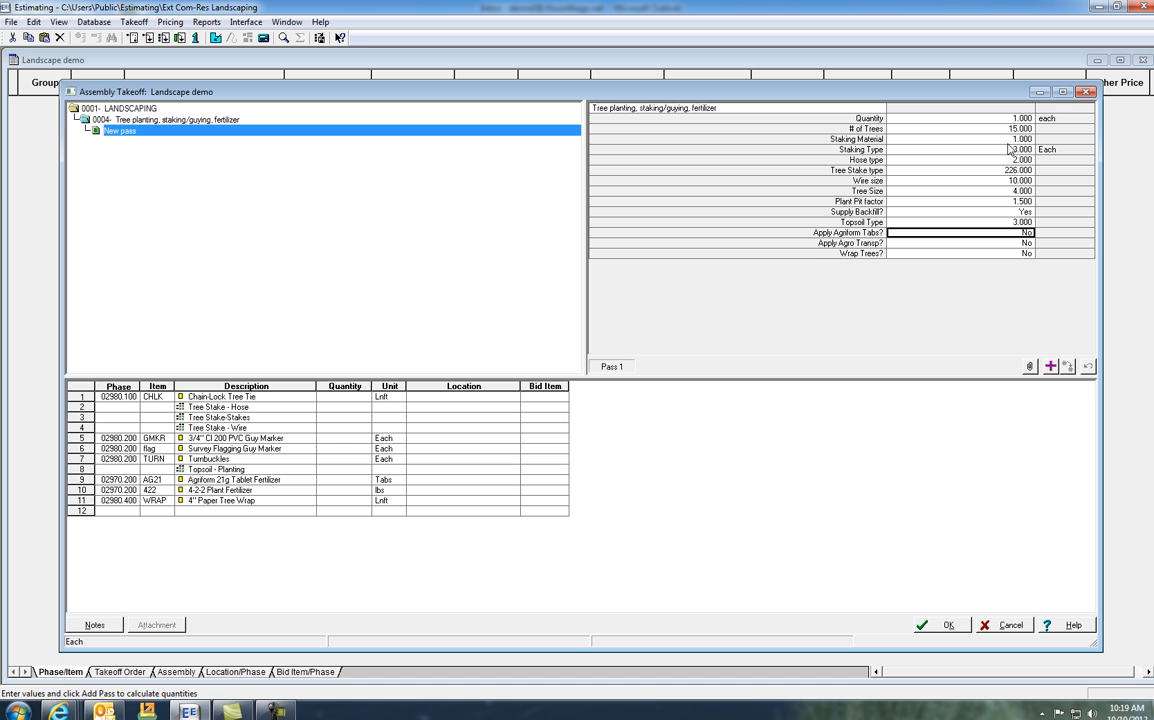
# Leave Agriform tabs, Agro Transp and tree wrap at No, add the pass, and generate the tree planting assembly into the estimate
pyautogui.press('Return')
pyautogui.press('Return')
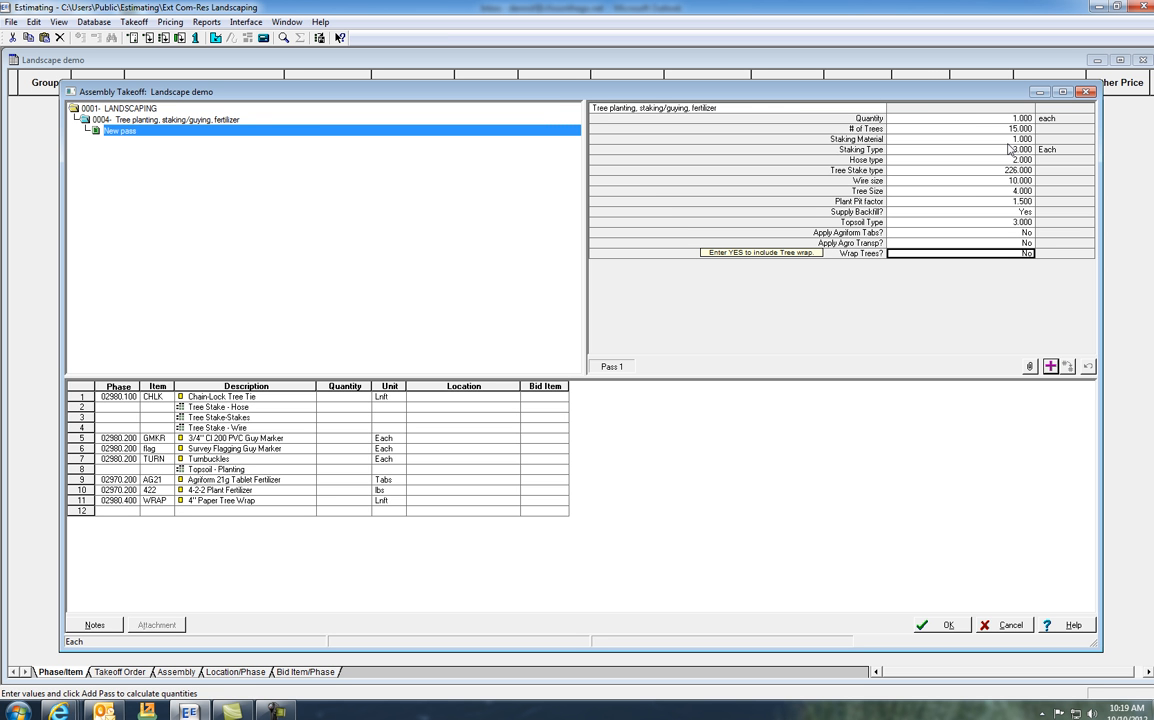
pyautogui.click(1052, 367)
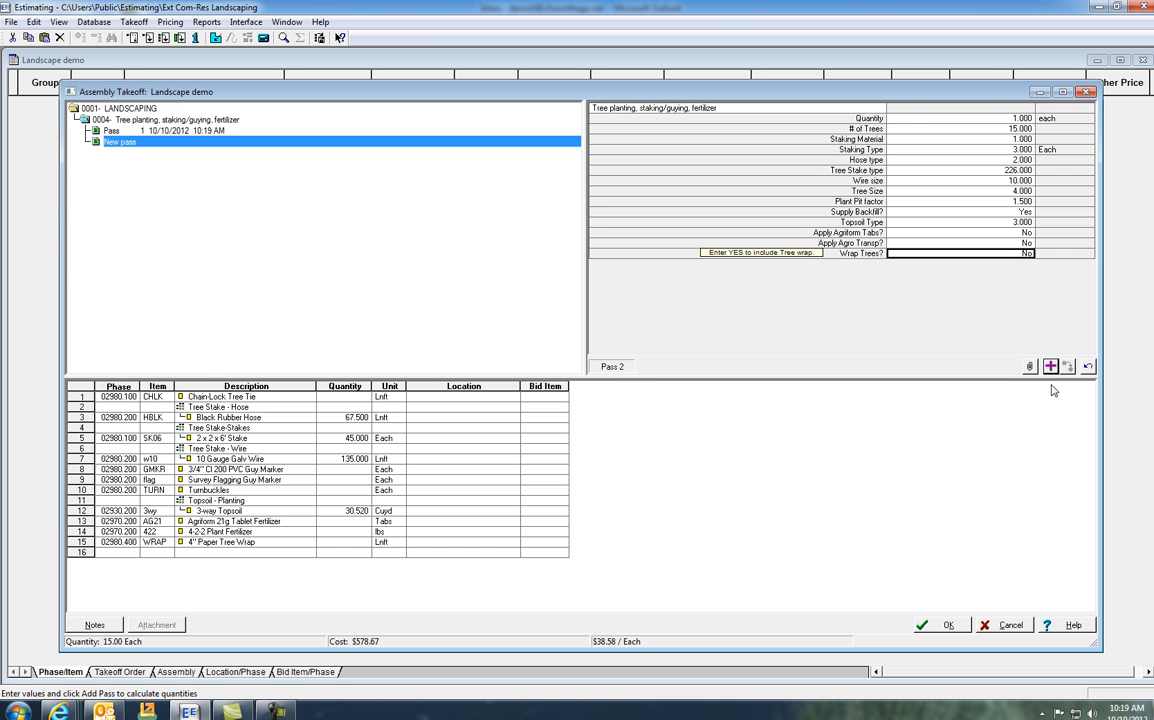
pyautogui.click(948, 626)
pyautogui.click(1008, 625)
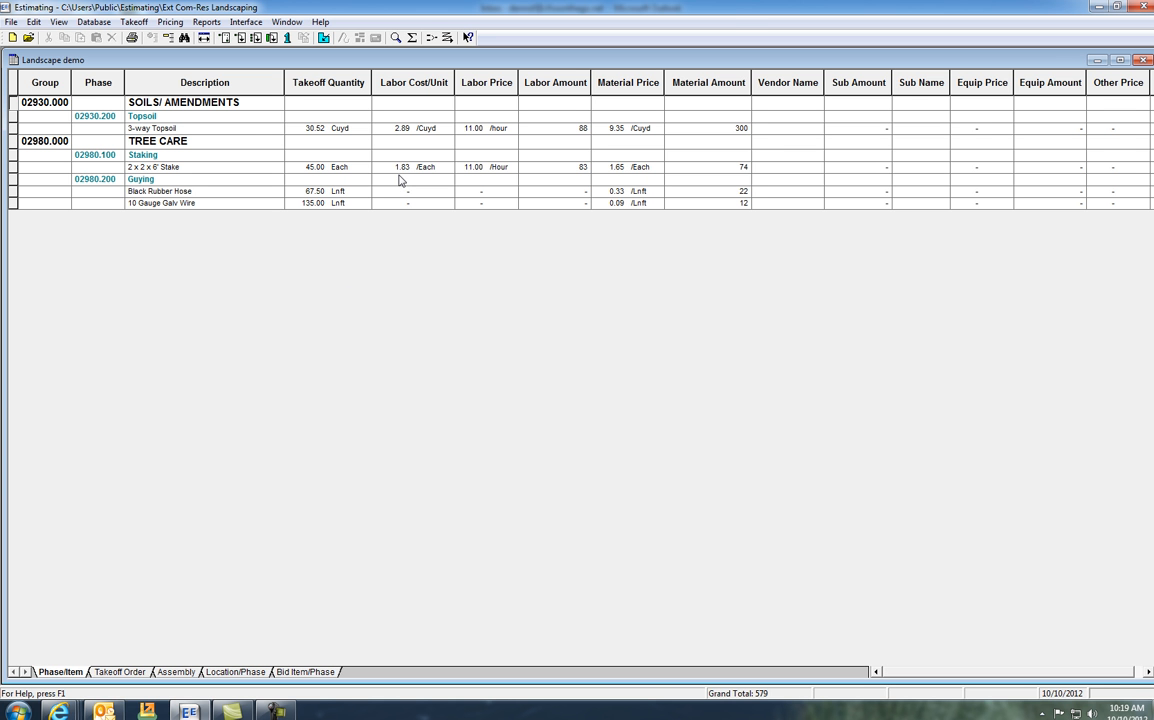
# Review the takeoff quantities and material prices of the topsoil, stake, hose and wire items
pyautogui.click(314, 133)
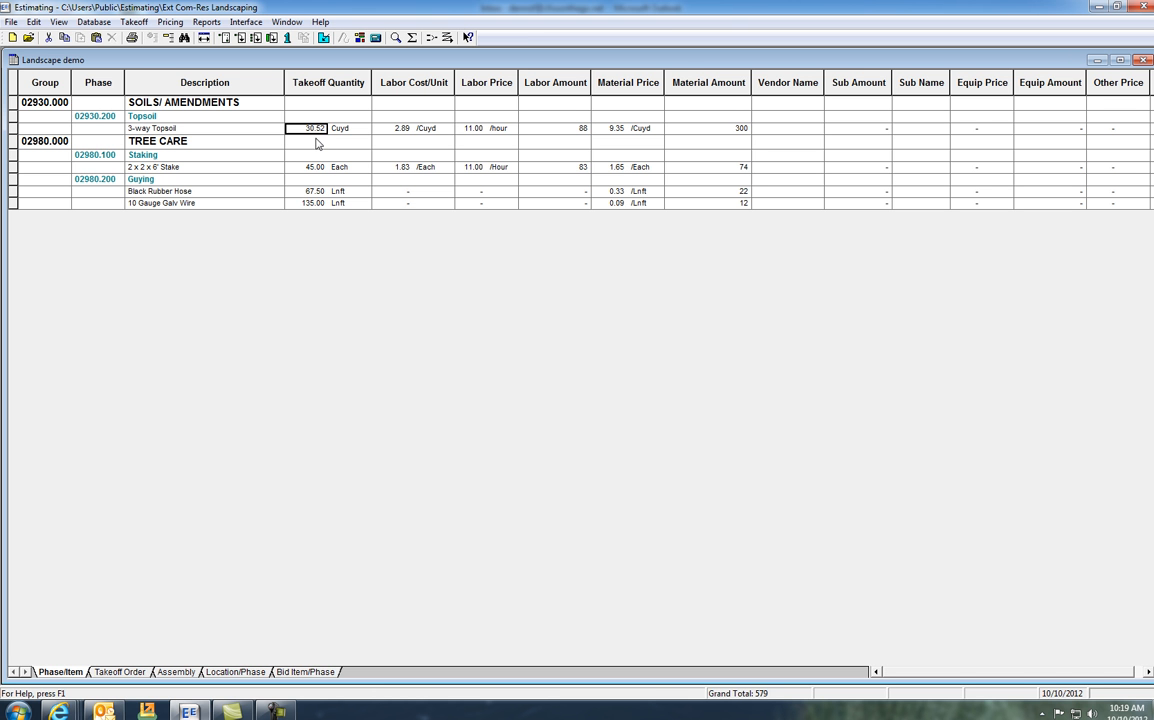
pyautogui.click(316, 170)
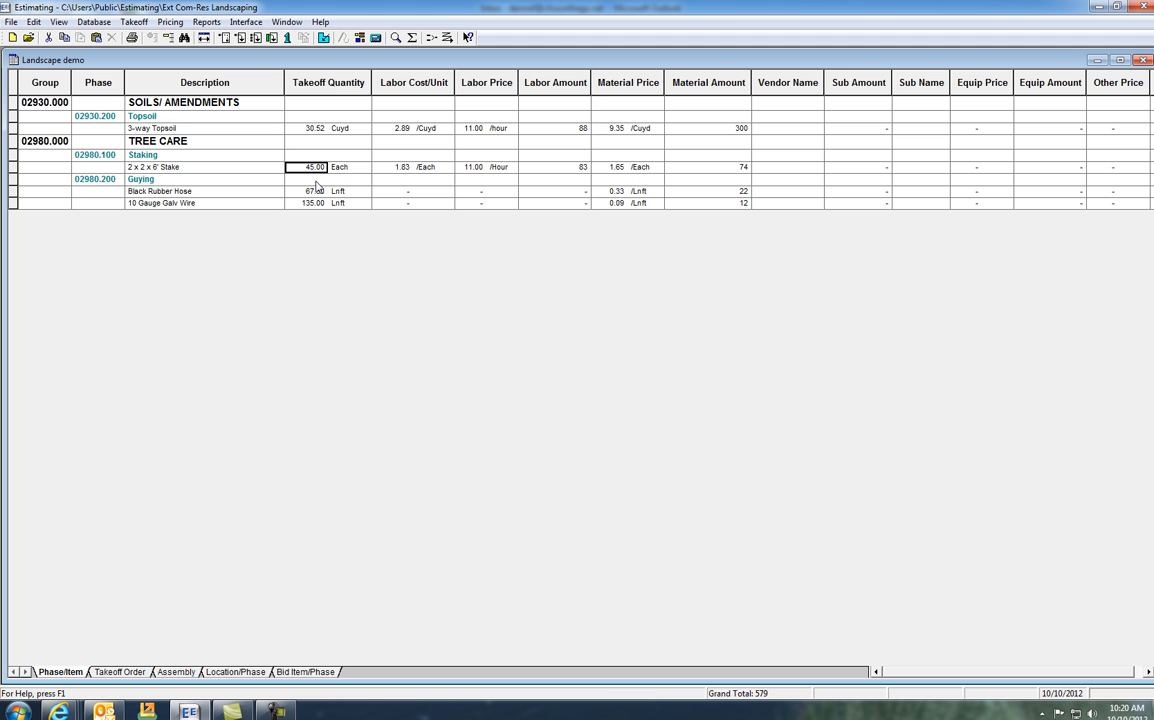
pyautogui.click(313, 193)
pyautogui.click(306, 203)
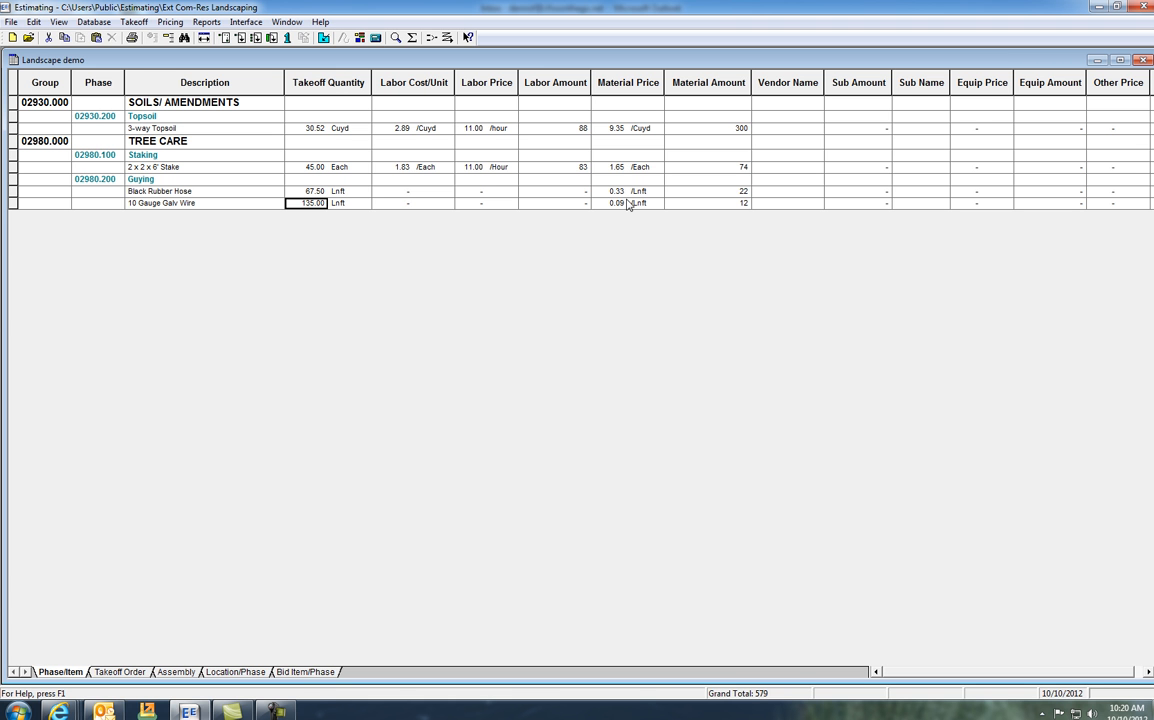
pyautogui.click(608, 129)
pyautogui.moveTo(608, 131); pyautogui.dragTo(608, 205)
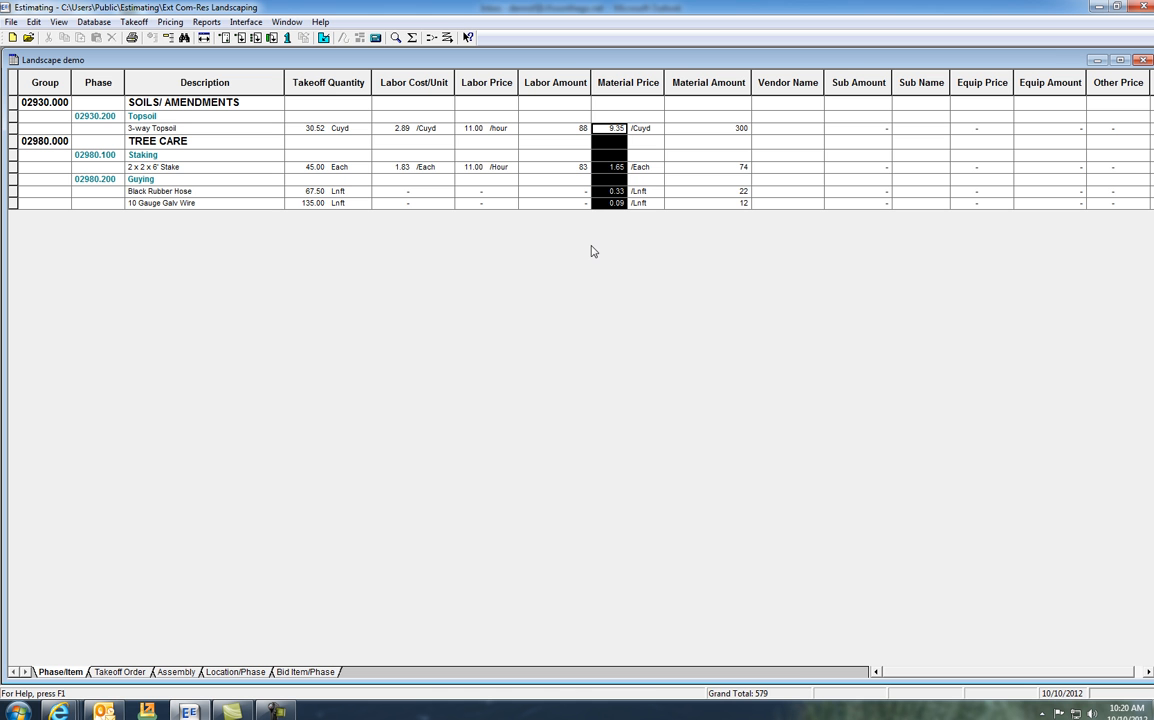
# Set the material price of the 2 x 2 x 6' Stake to 2.25 each
pyautogui.click(608, 167)
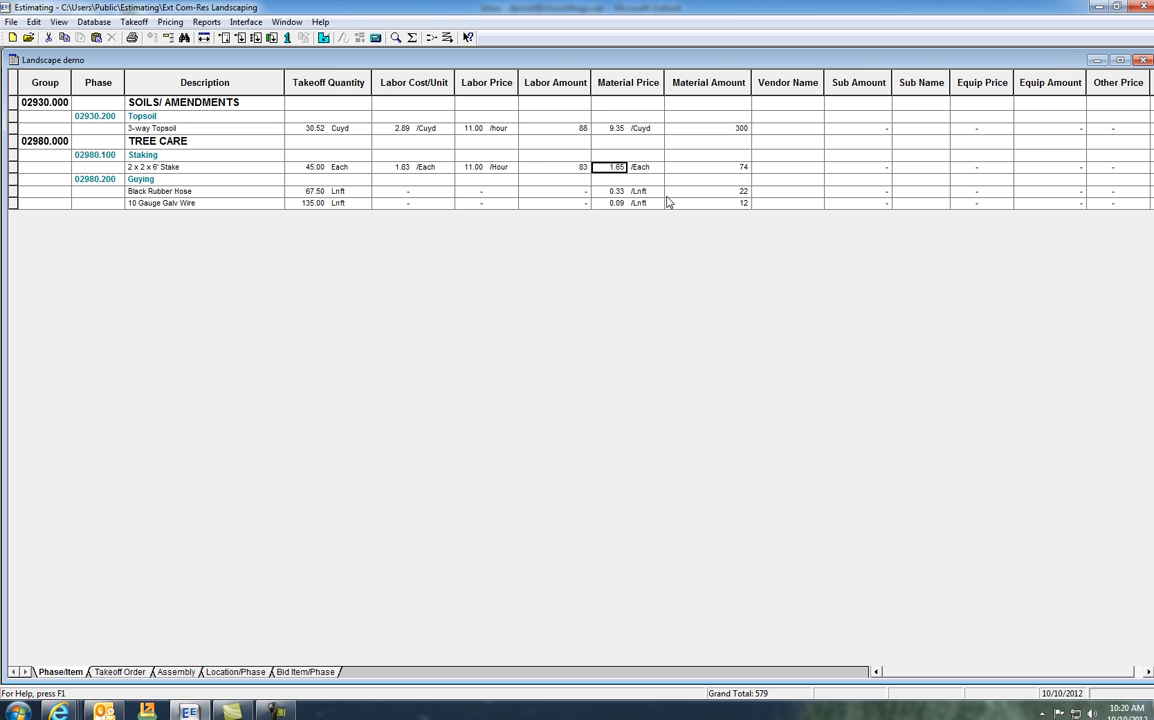
pyautogui.write('2.25')
pyautogui.press('Tab')
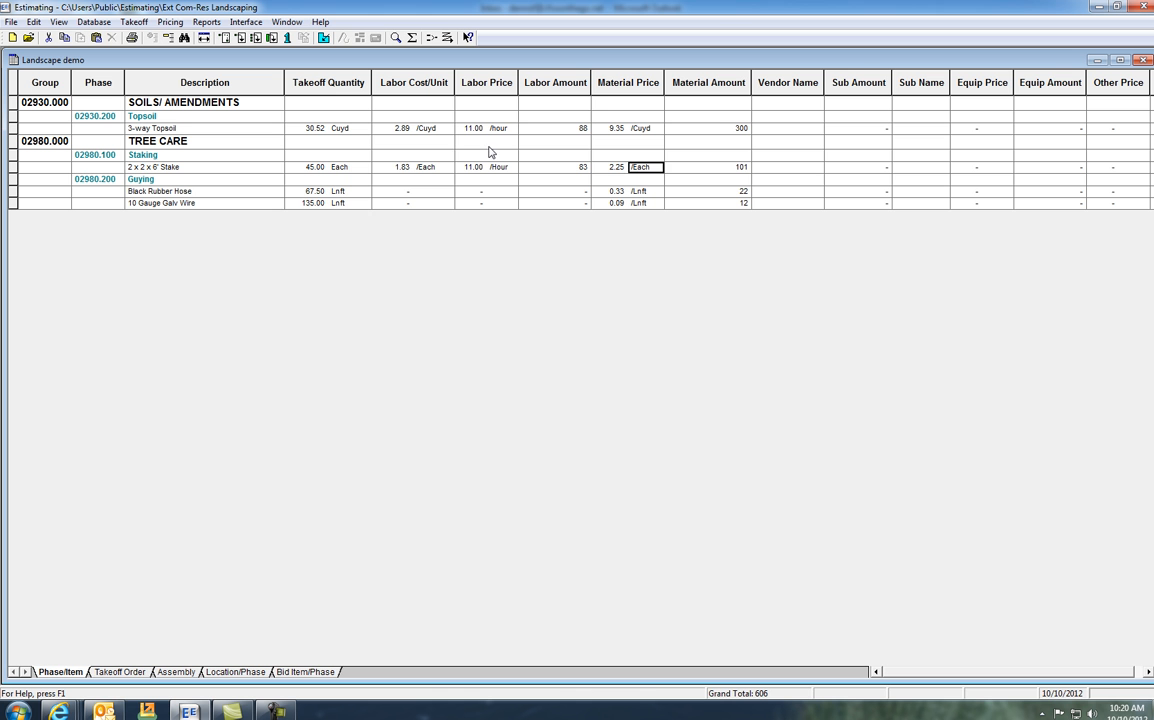
# Set the 3-way Topsoil's labor cost per unit to 2.00 and its labor price to 20.00 per hour
pyautogui.click(397, 130)
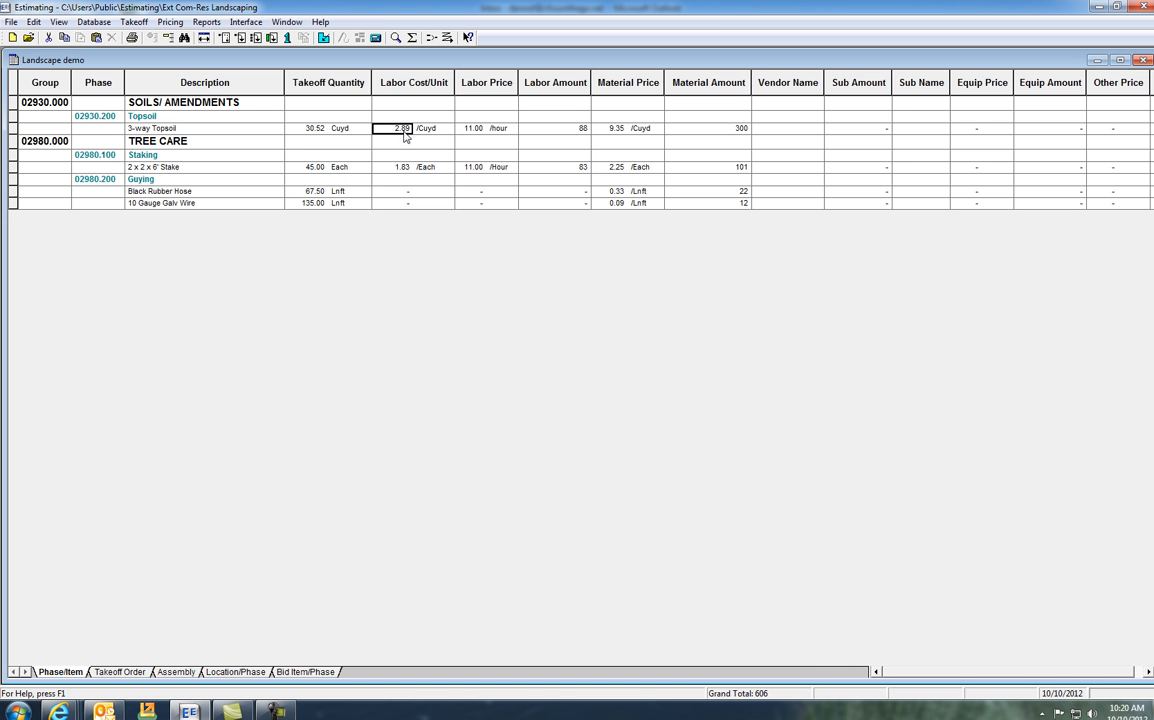
pyautogui.write('2.0')
pyautogui.press('Tab')
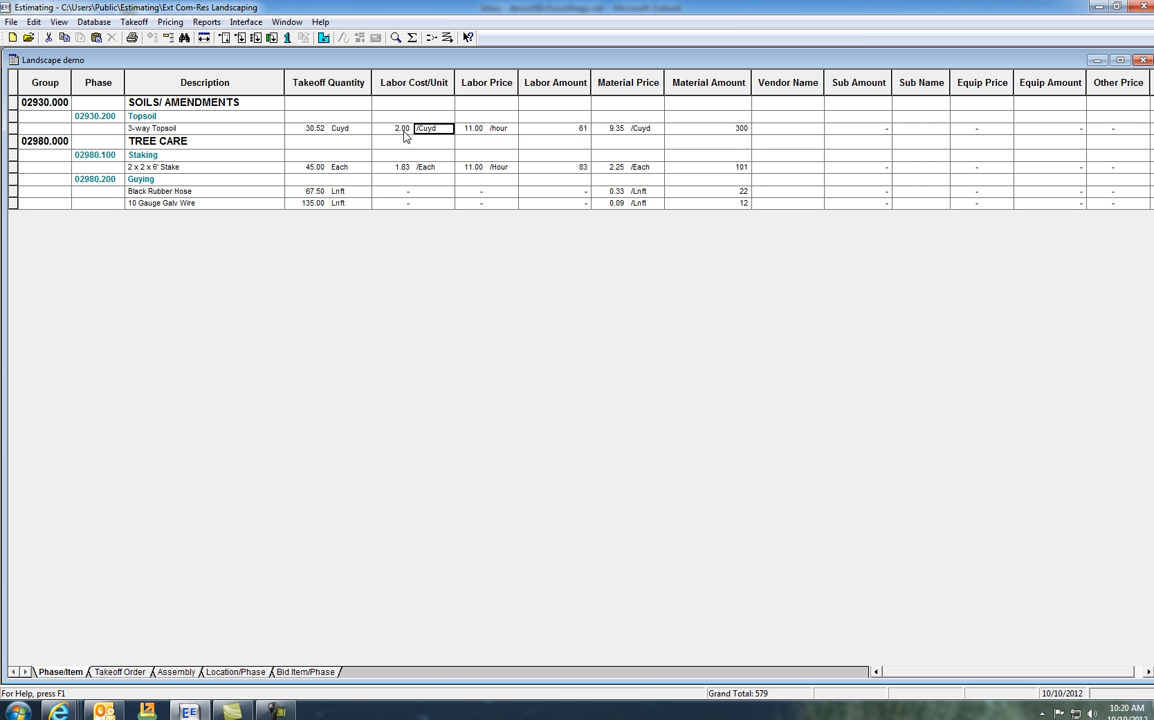
pyautogui.click(476, 130)
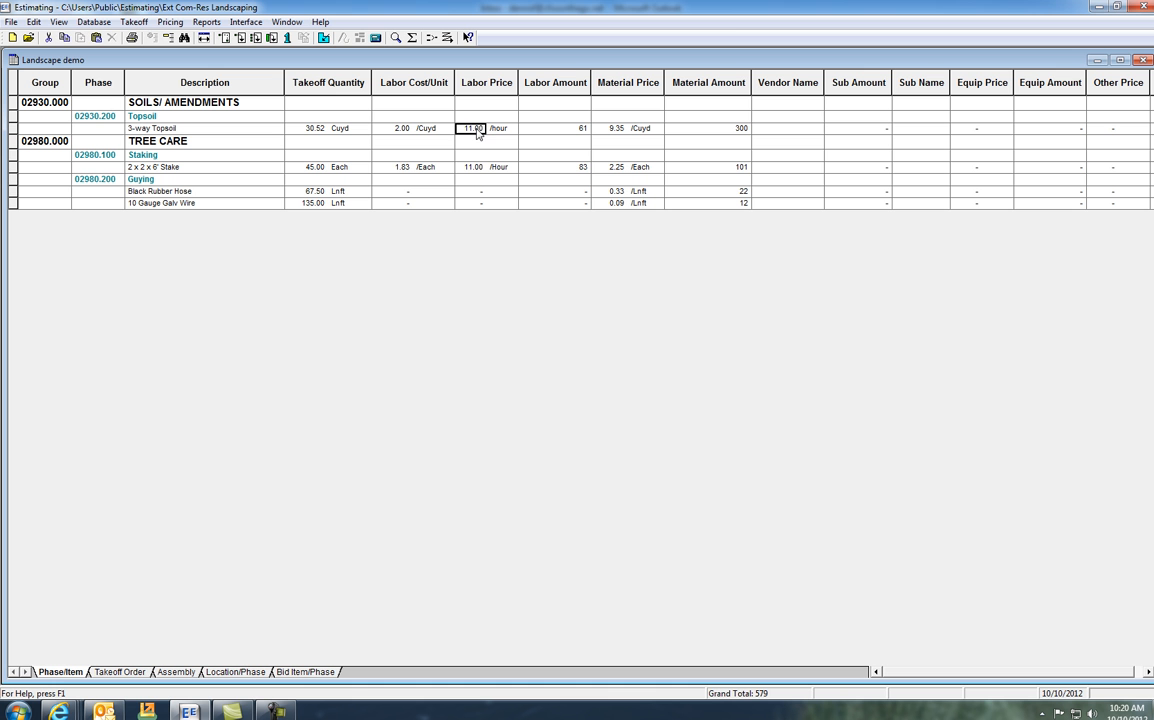
pyautogui.write('20')
pyautogui.press('Return')
pyautogui.click(636, 387)
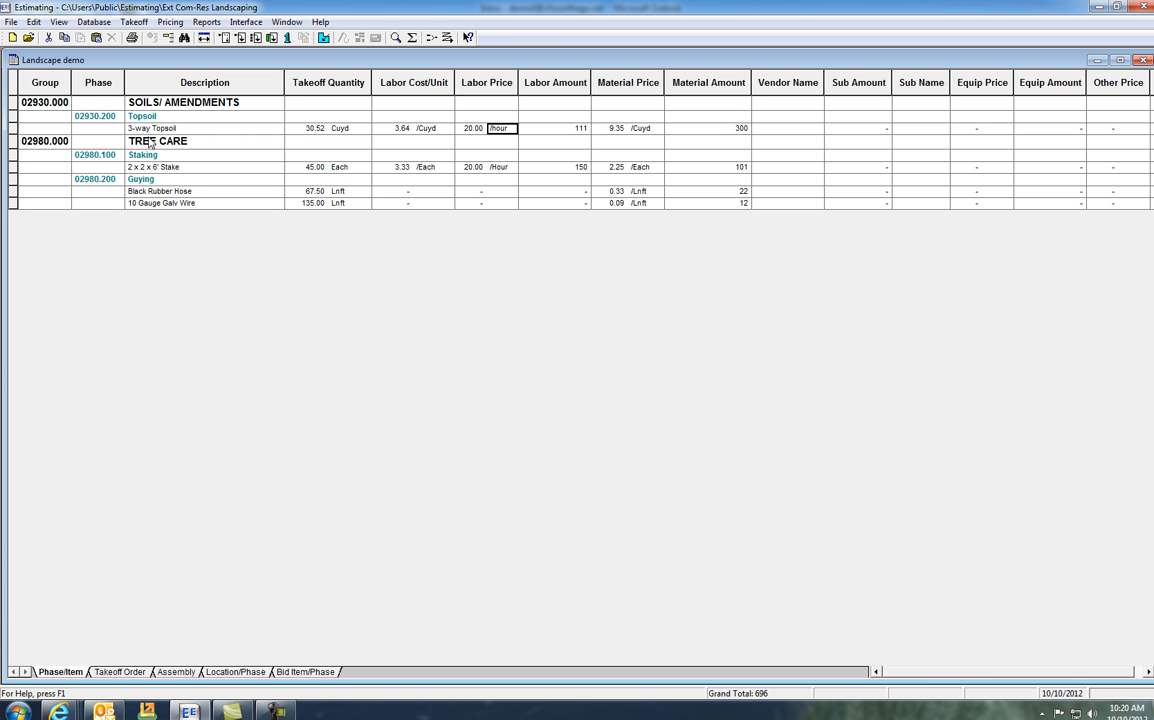
# Delete all Soils/Amendments and Tree Care items from the estimate
pyautogui.moveTo(16, 100); pyautogui.dragTo(17, 223)
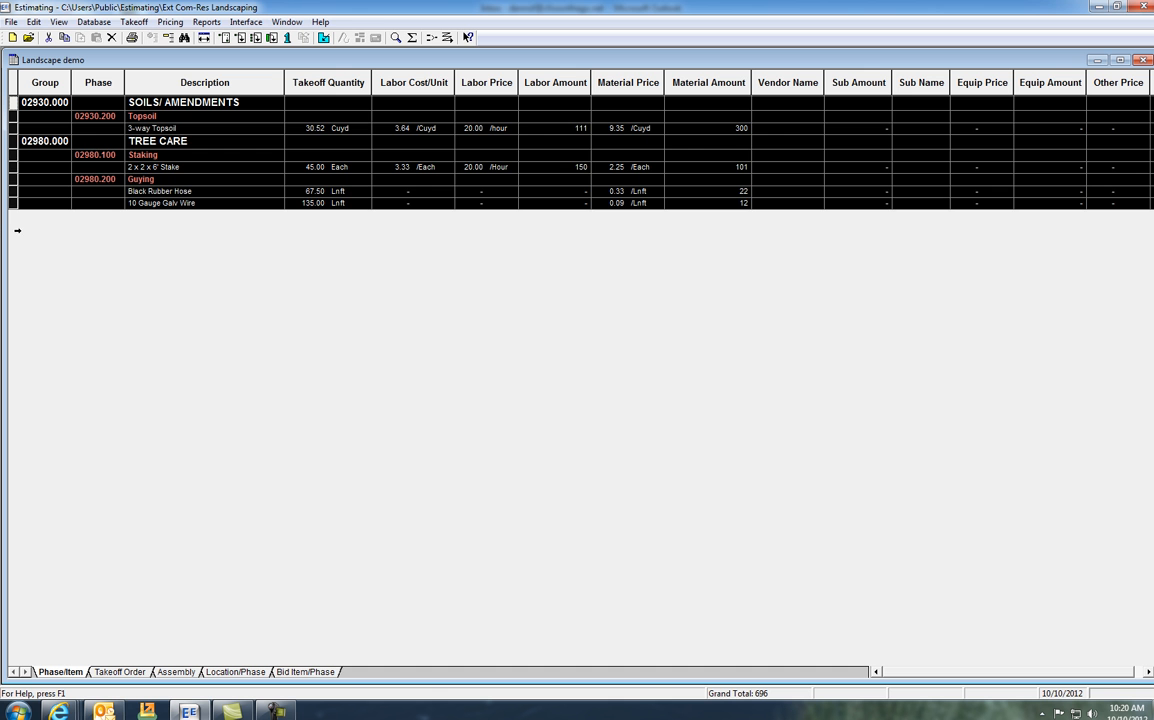
pyautogui.press('Delete')
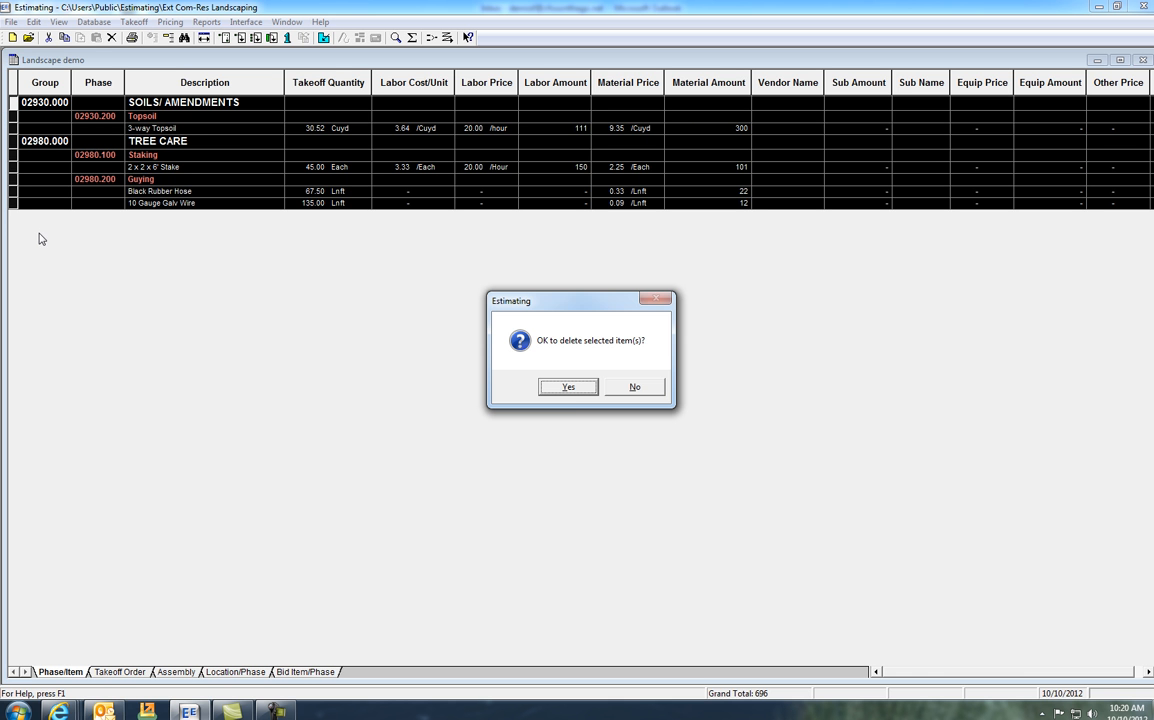
pyautogui.click(568, 387)
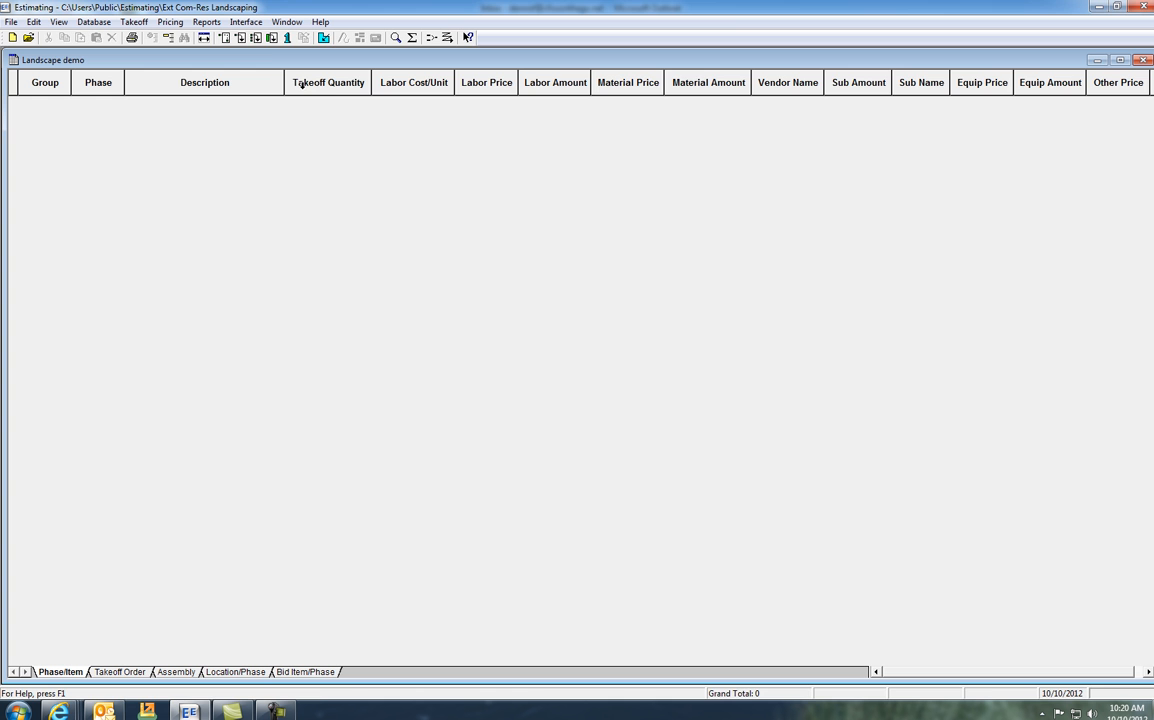
# Start an assembly takeoff for the Drainage assembly 1010 Trench Drainage with a pipe length of 2,500 feet
pyautogui.click(256, 37)
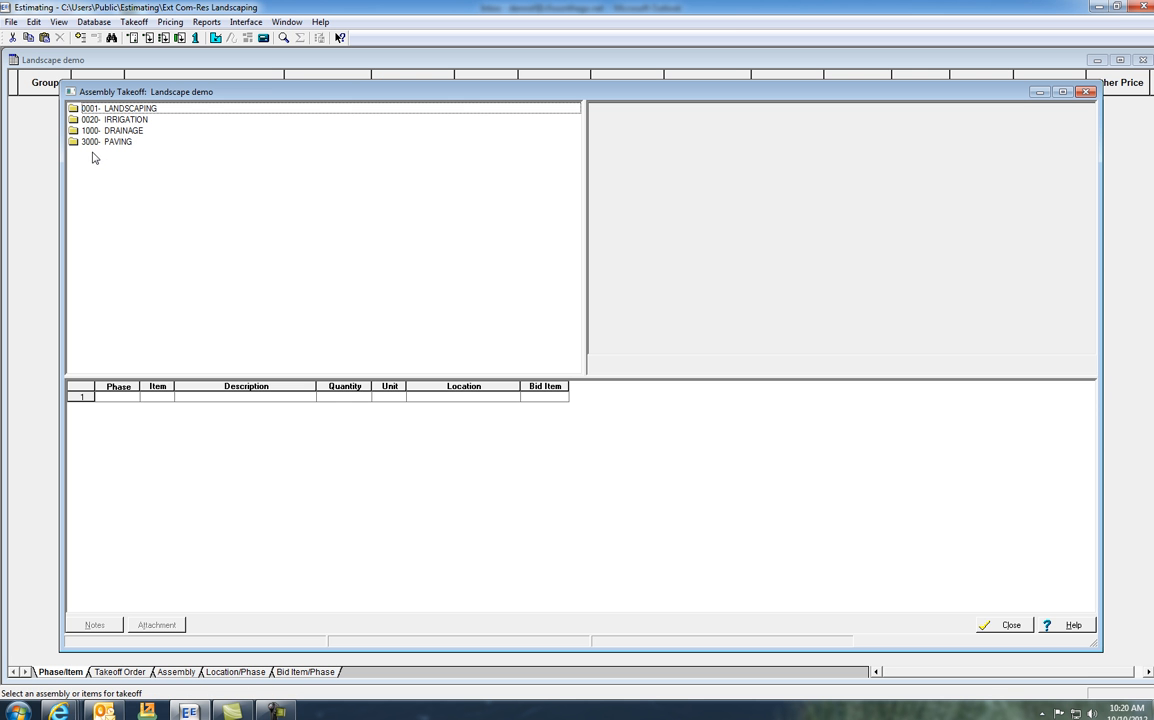
pyautogui.doubleClick(76, 131)
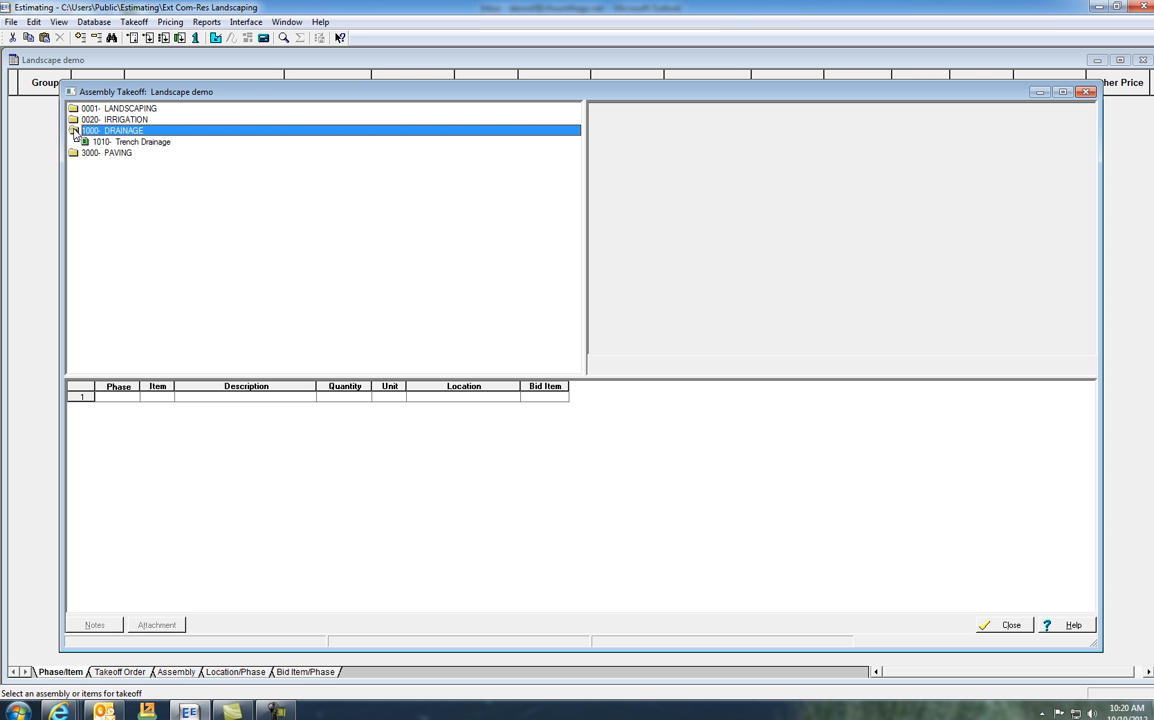
pyautogui.doubleClick(124, 142)
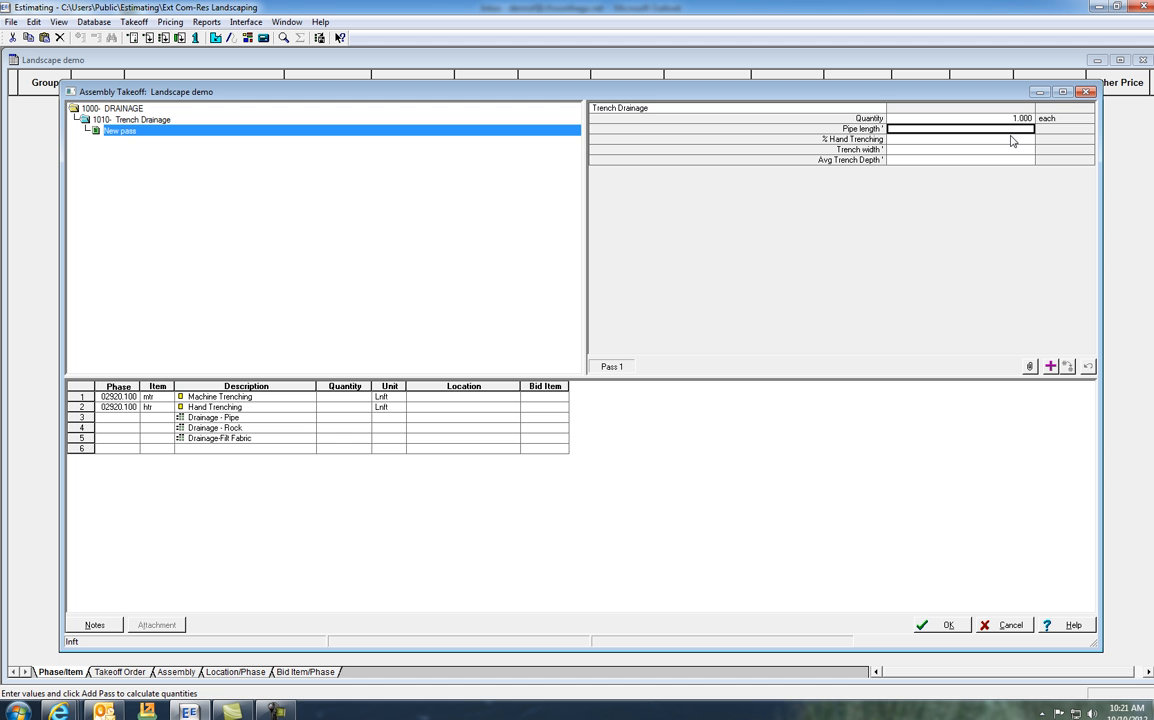
pyautogui.write('2,5')
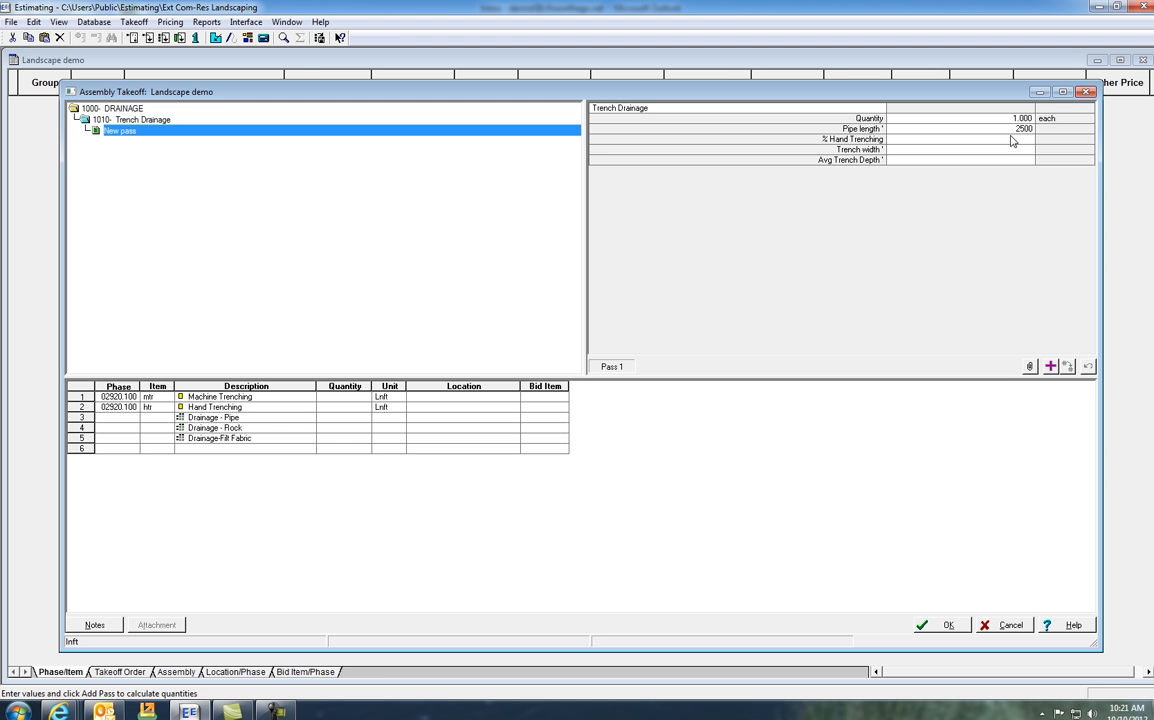
pyautogui.write('00')
pyautogui.press('Return')
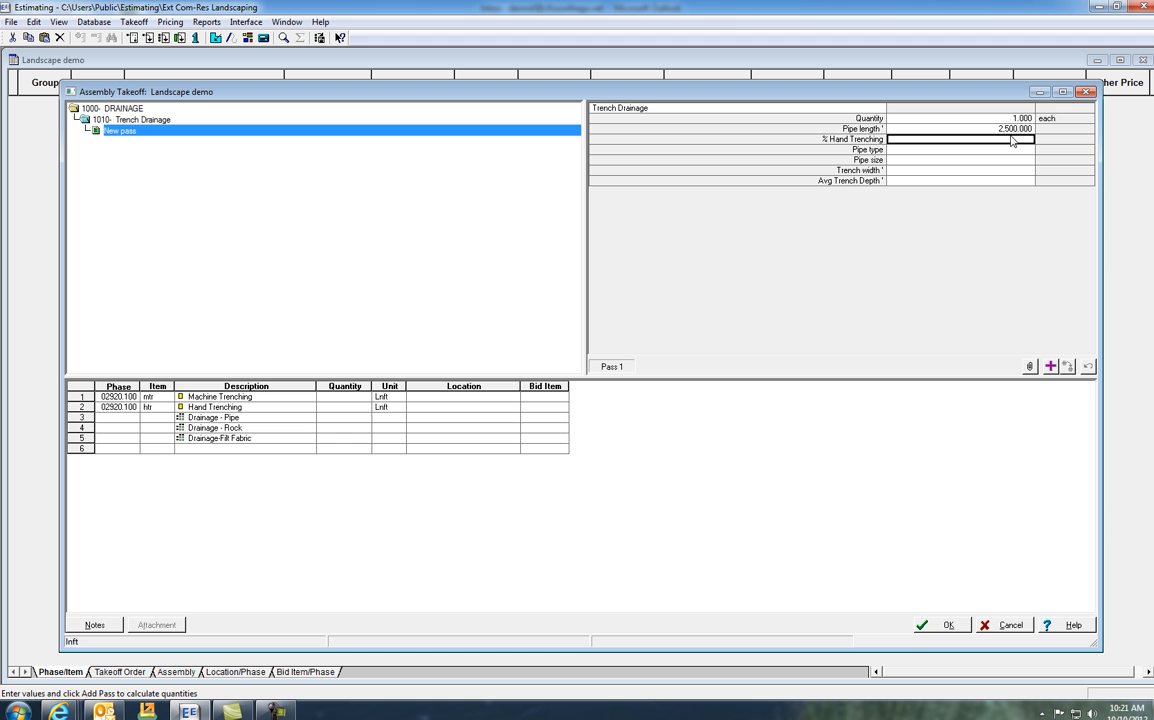
# Set hand trenching to 5 percent, the pipe type to 20 (PVC Pipe) and the pipe size to 6
pyautogui.write('4')
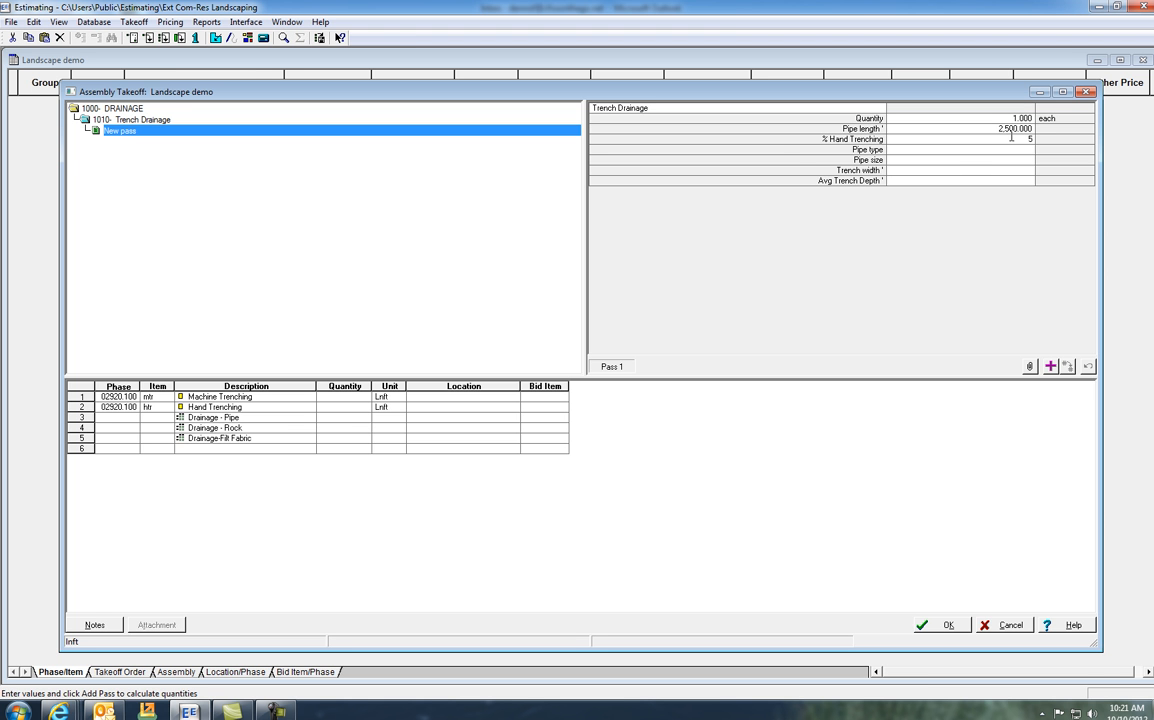
pyautogui.press('Return')
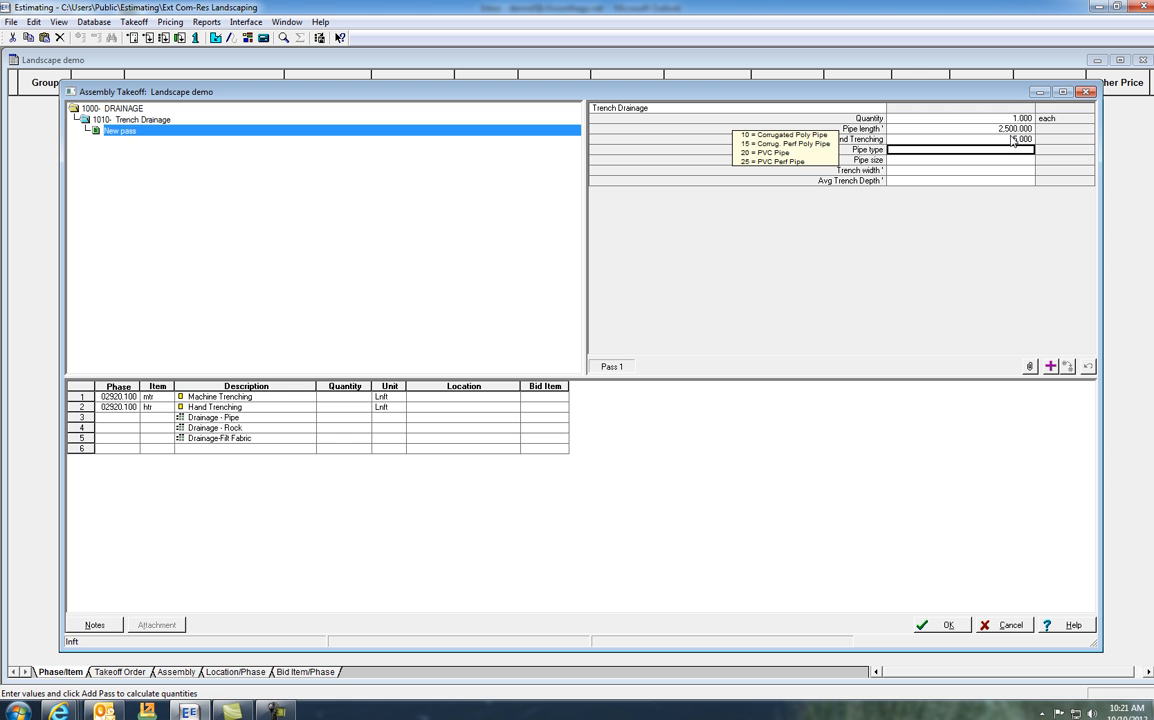
pyautogui.write('20')
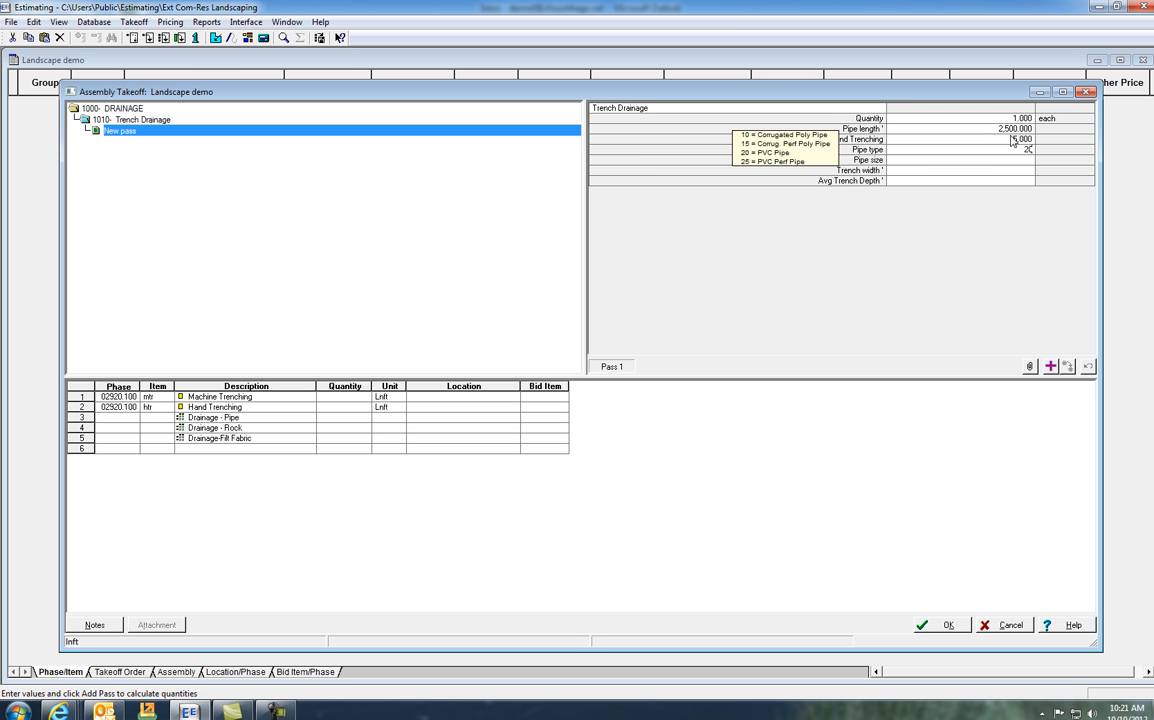
pyautogui.press('Return')
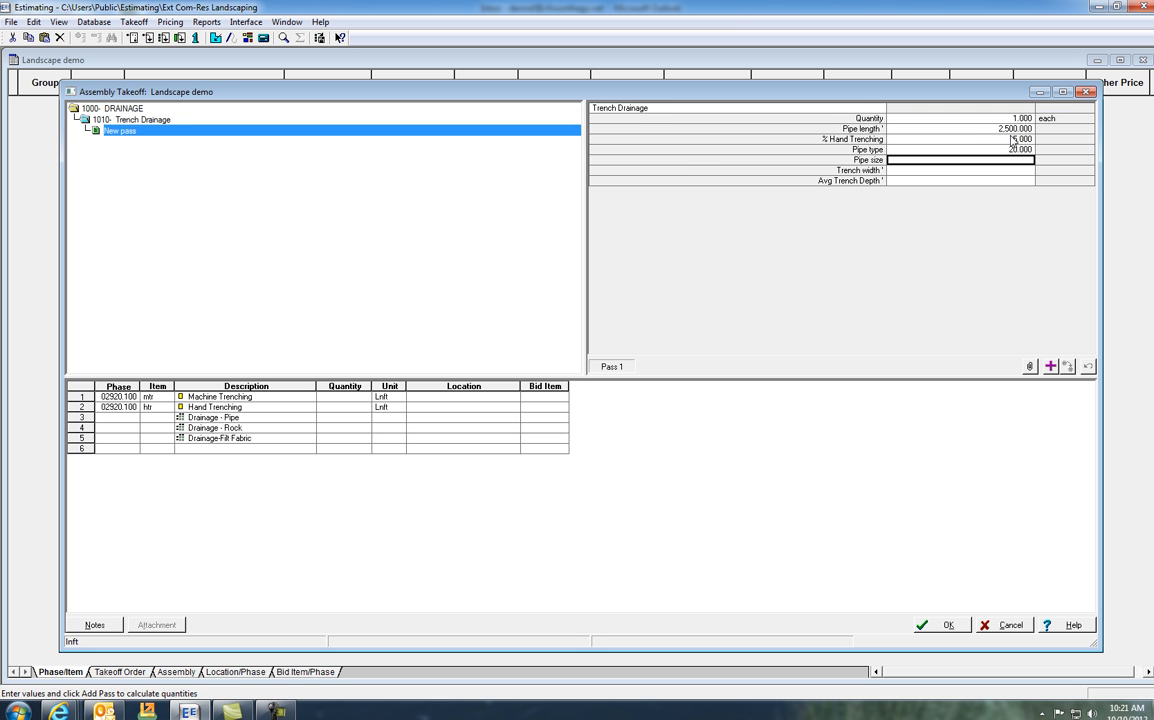
pyautogui.write('6')
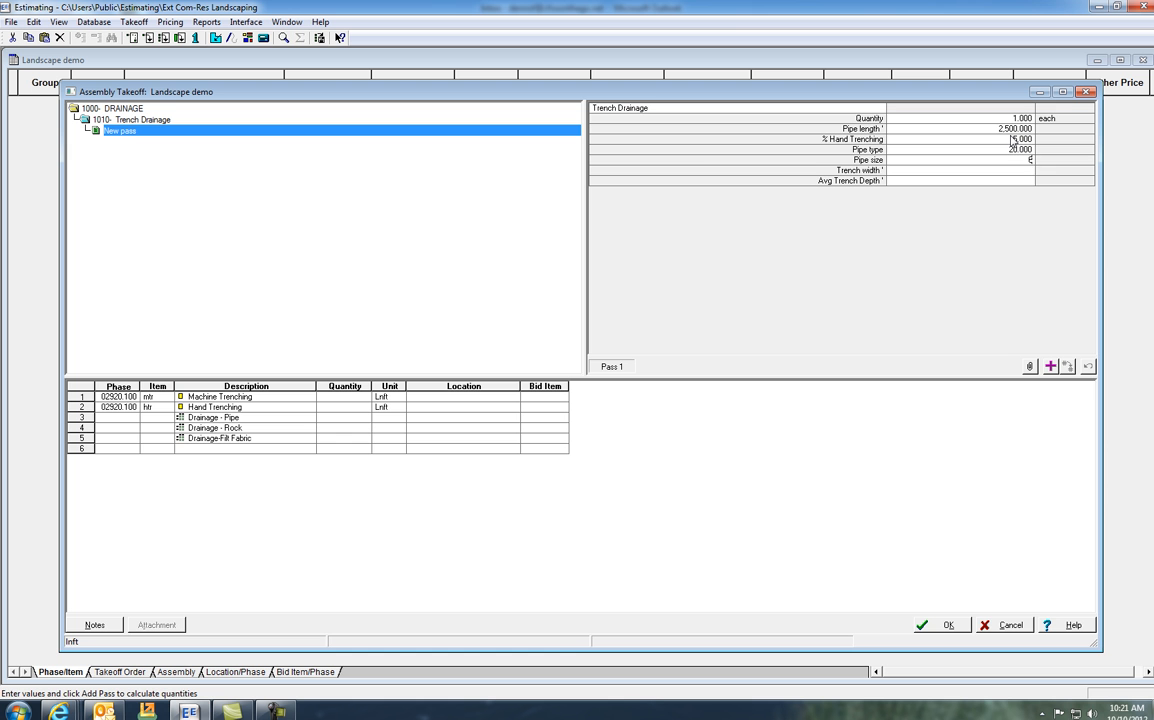
pyautogui.press('Return')
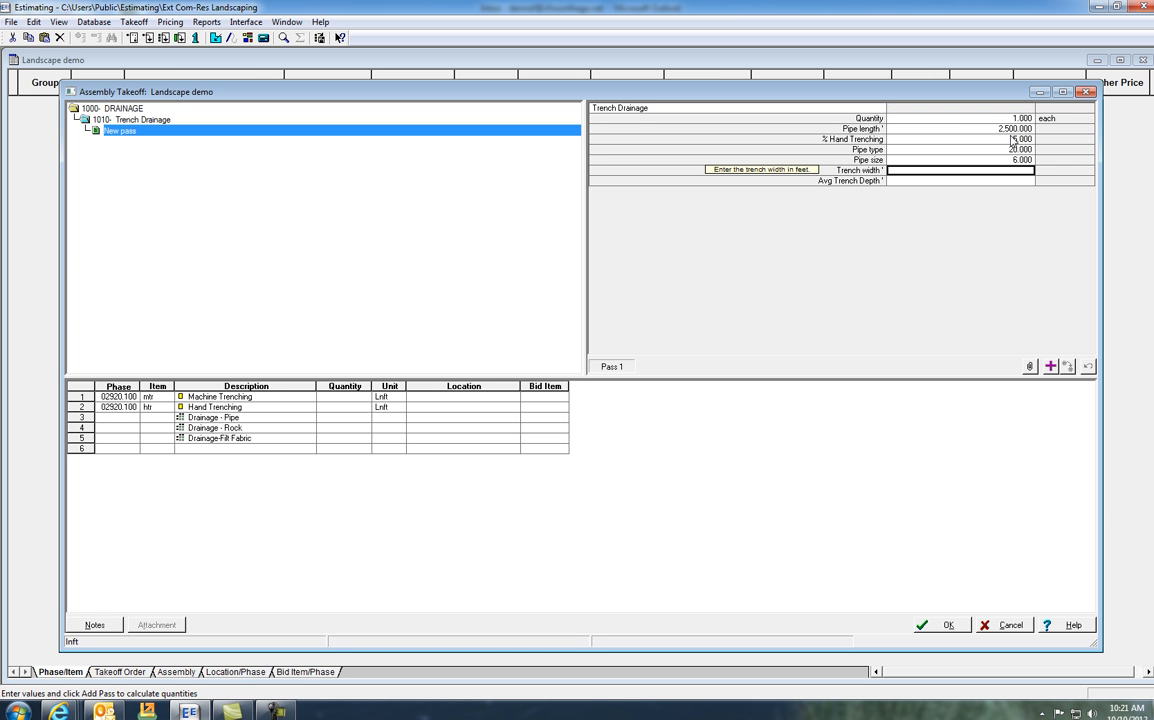
# Set the trench width to 2 feet and the average trench depth to 3 feet
pyautogui.write('2')
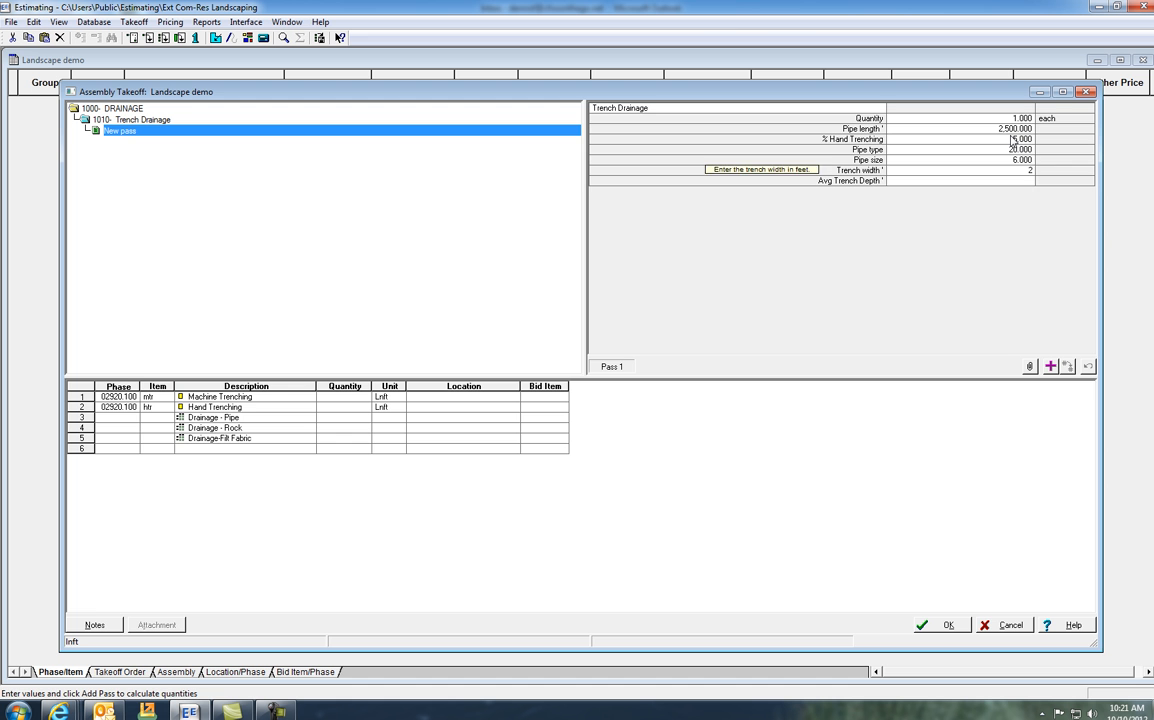
pyautogui.press('Return')
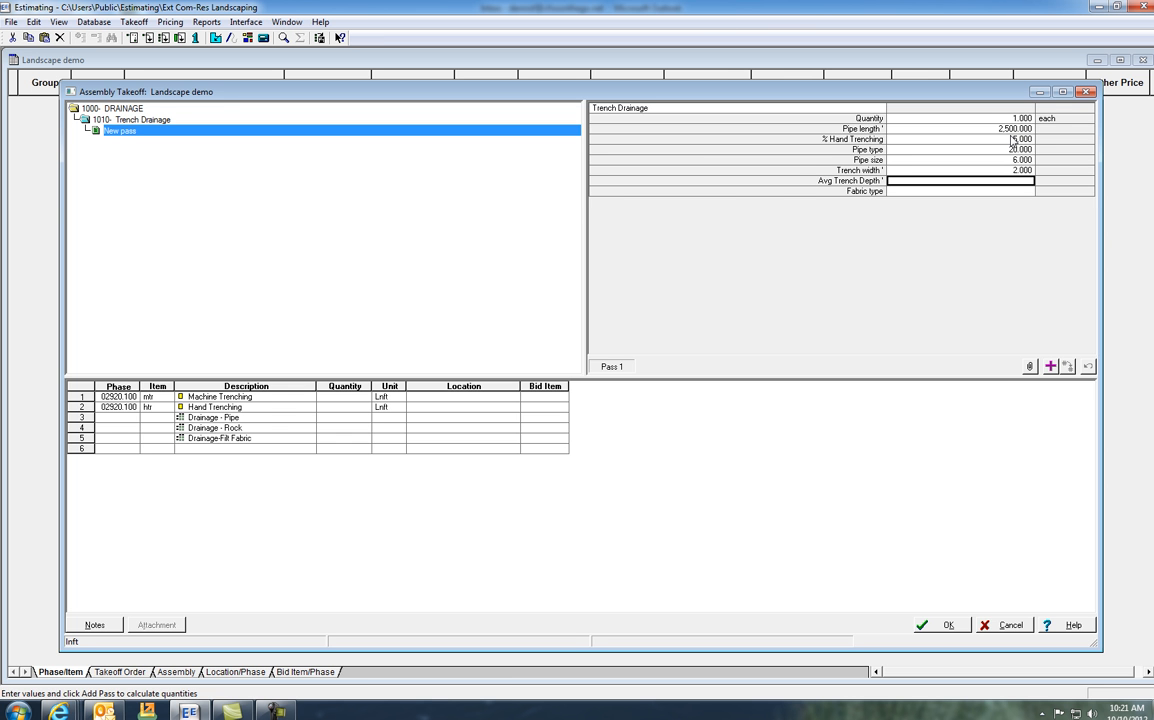
pyautogui.write('3')
pyautogui.press('Return')
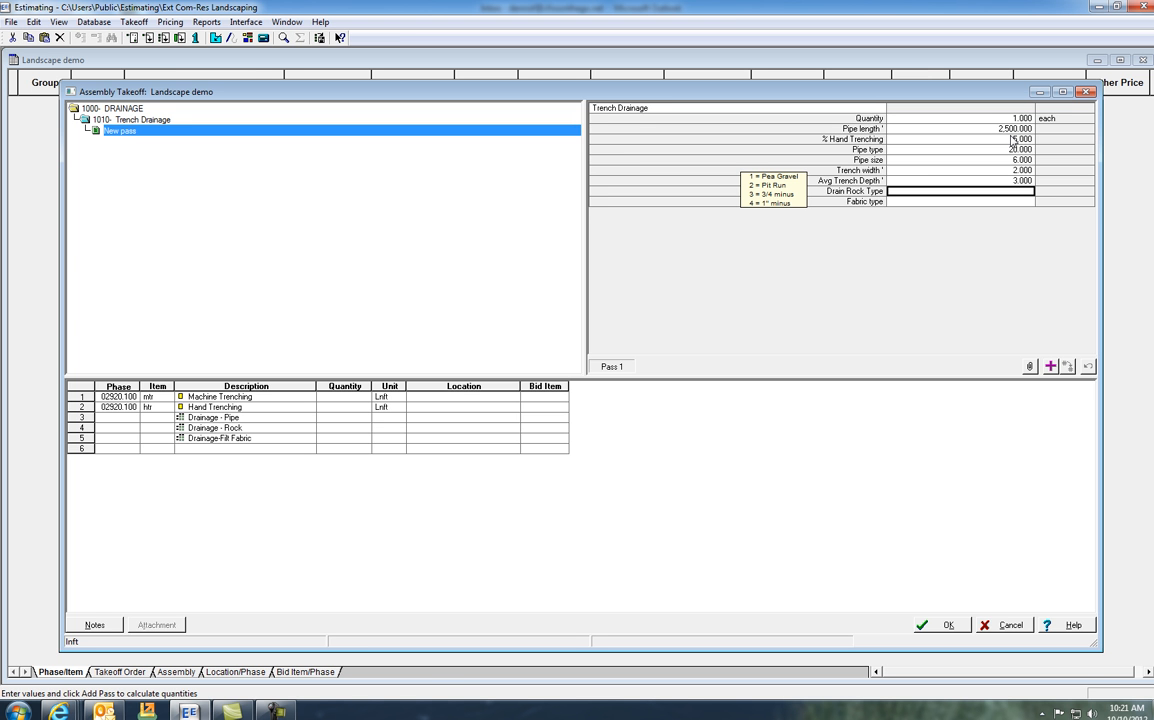
# Set the drain rock type to 1 (Pea Gravel) and the fabric type to 4 (40 mil non-woven), and add the pass
pyautogui.write('1')
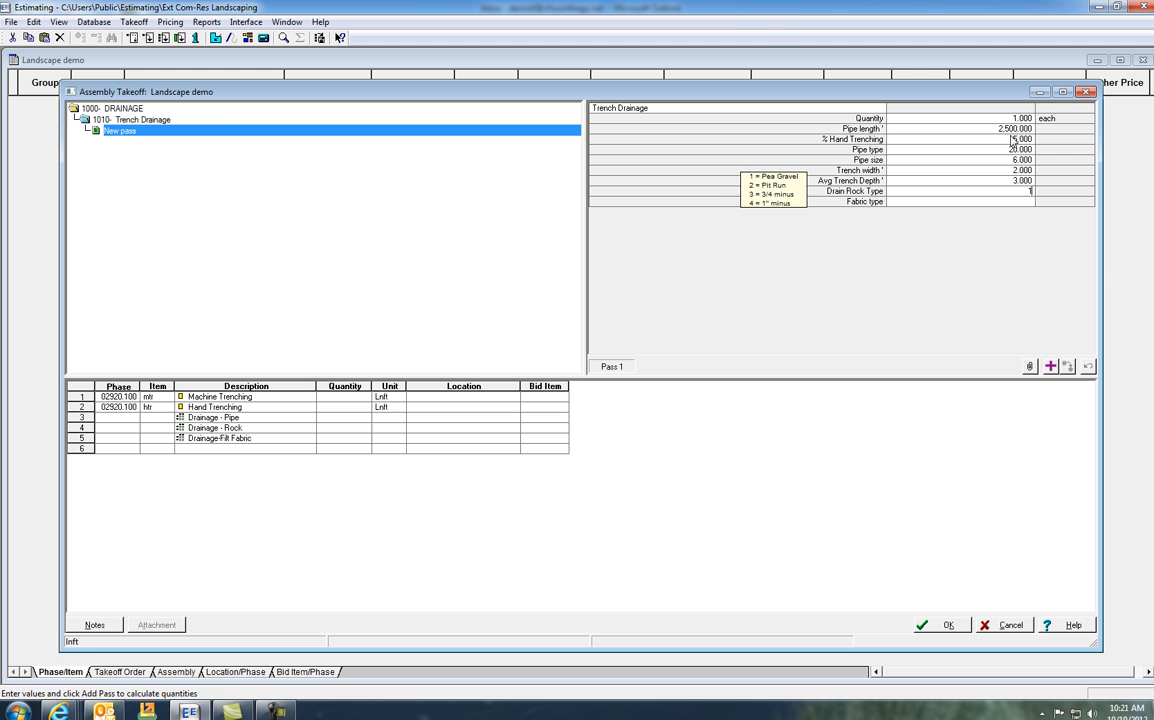
pyautogui.press('Return')
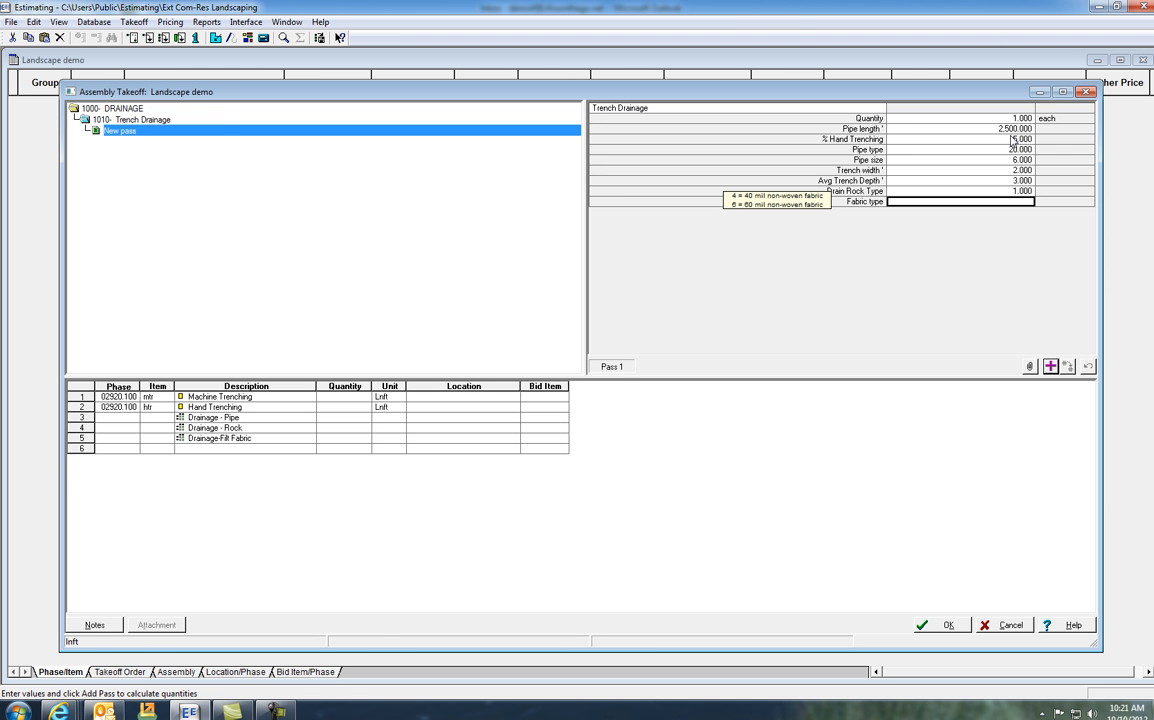
pyautogui.write('4')
pyautogui.press('Return')
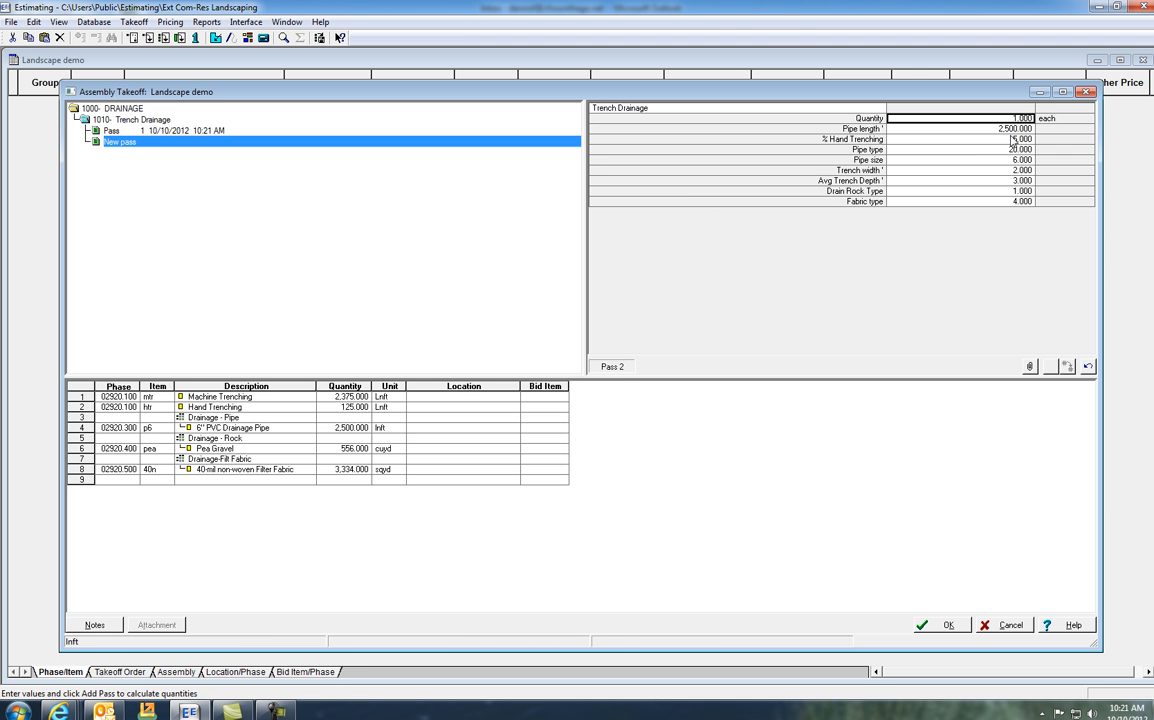
# Add a second pass with the same values, generate the Trench Drainage assembly into the estimate, and close the takeoff
pyautogui.click(1051, 366)
pyautogui.click(945, 625)
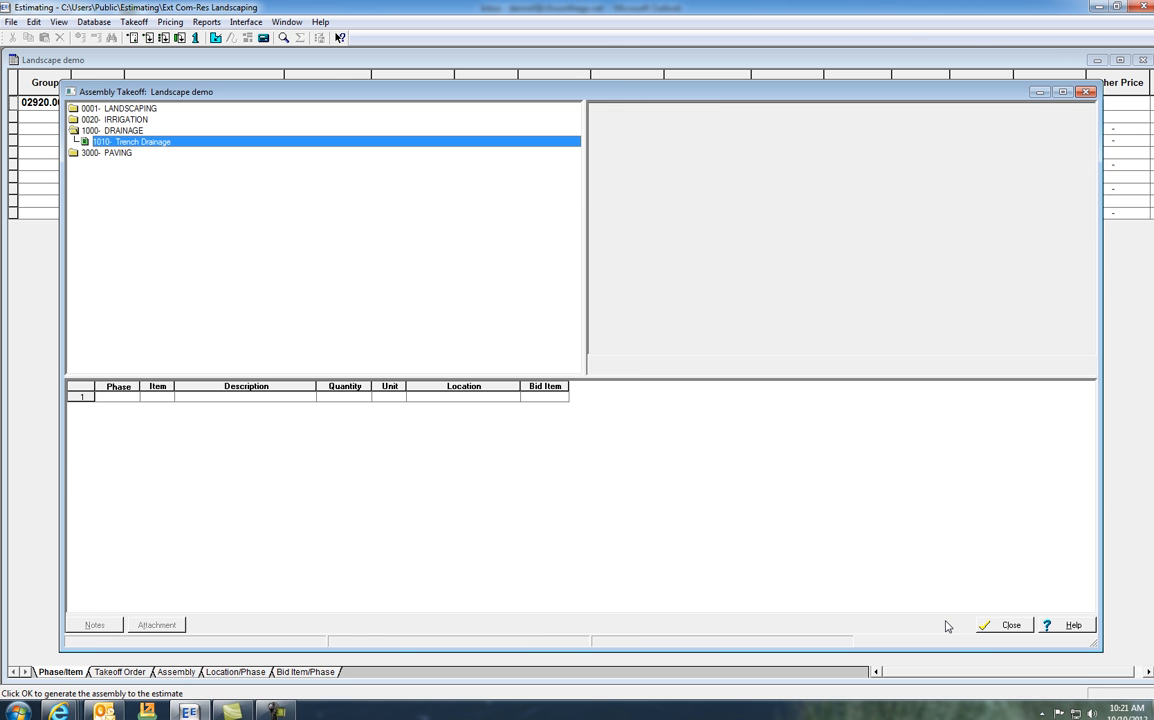
pyautogui.click(990, 624)
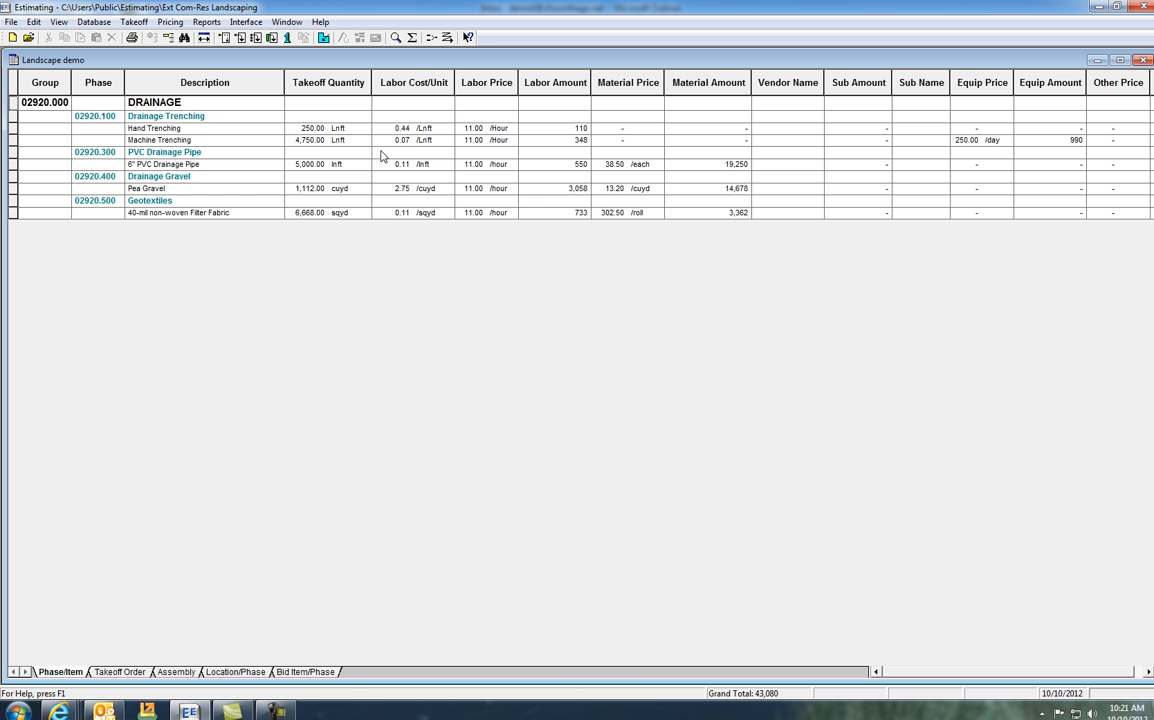
# Set the Hand Trenching labor price to 35 per hour and apply the new price to all linked items
pyautogui.click(302, 83)
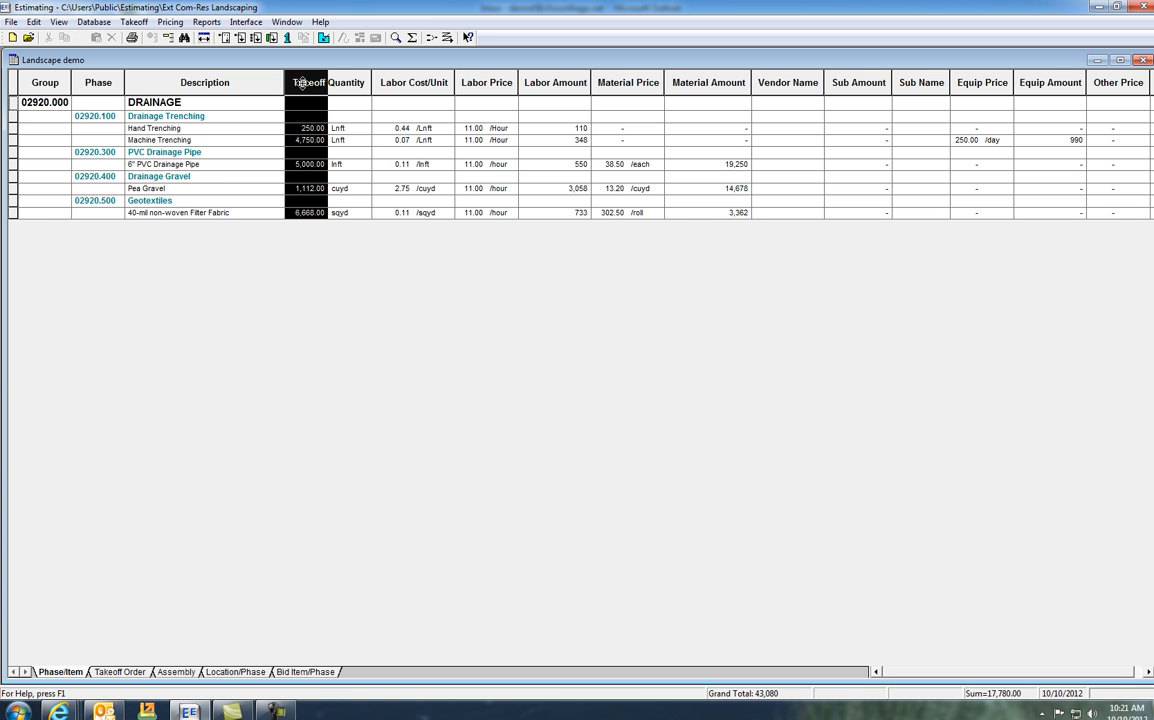
pyautogui.click(311, 142)
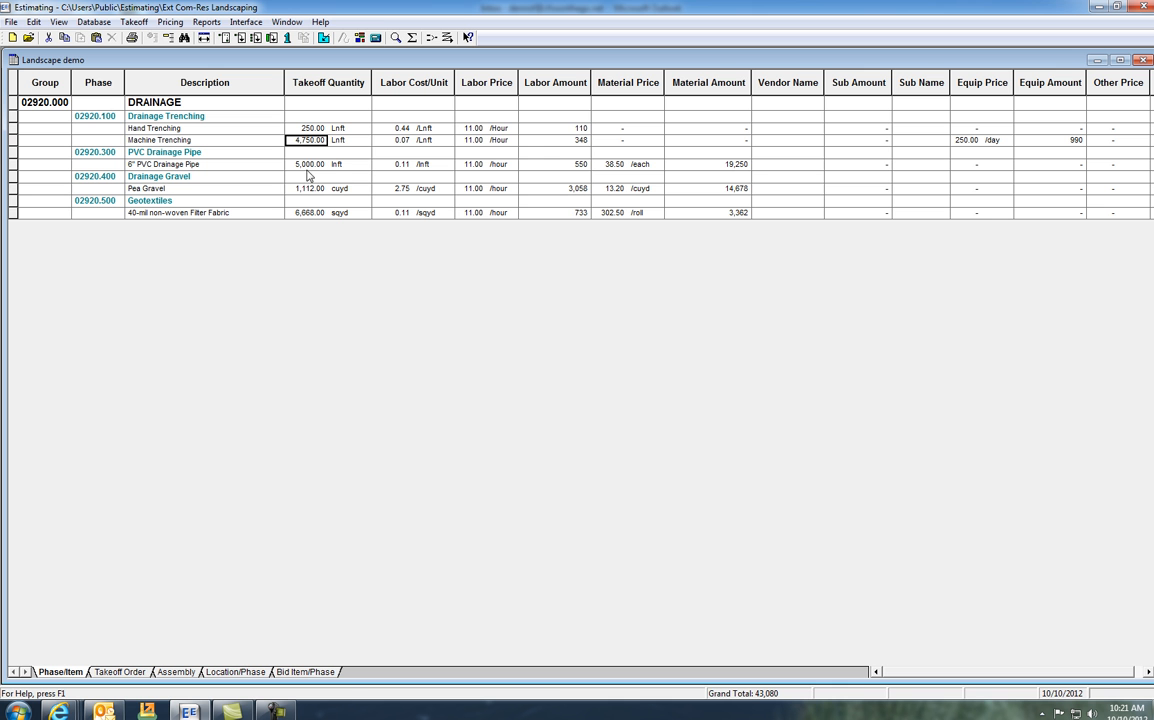
pyautogui.click(472, 128)
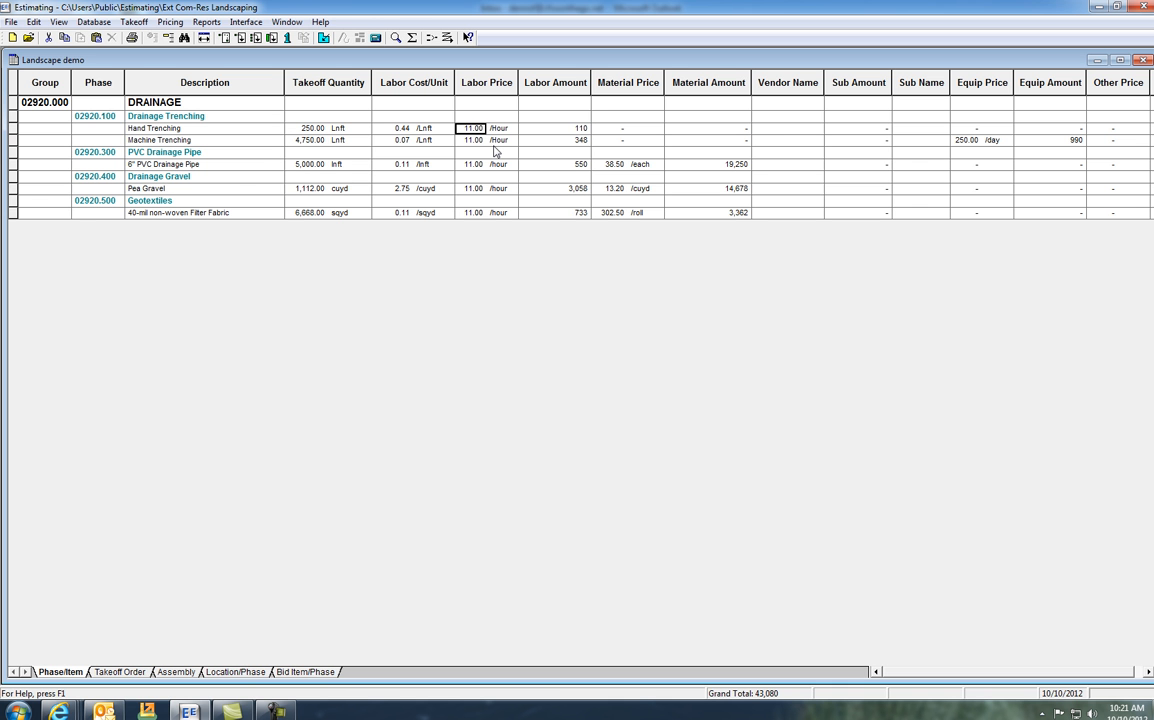
pyautogui.write('35')
pyautogui.press('Return')
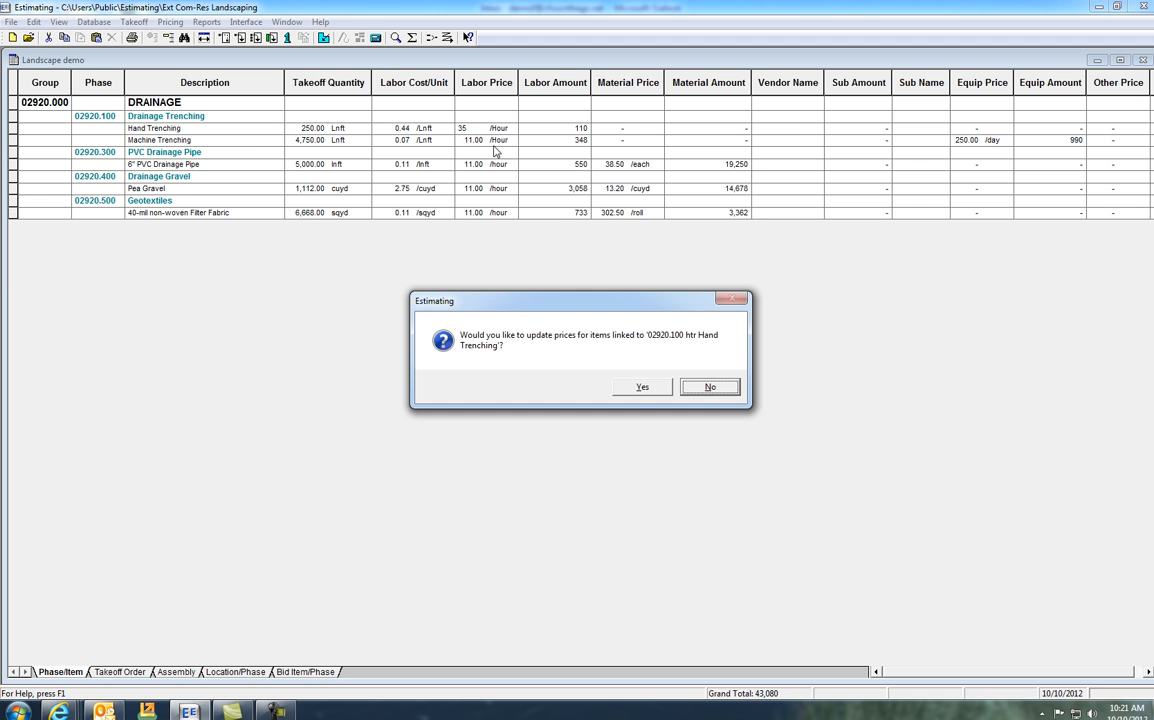
pyautogui.click(640, 387)
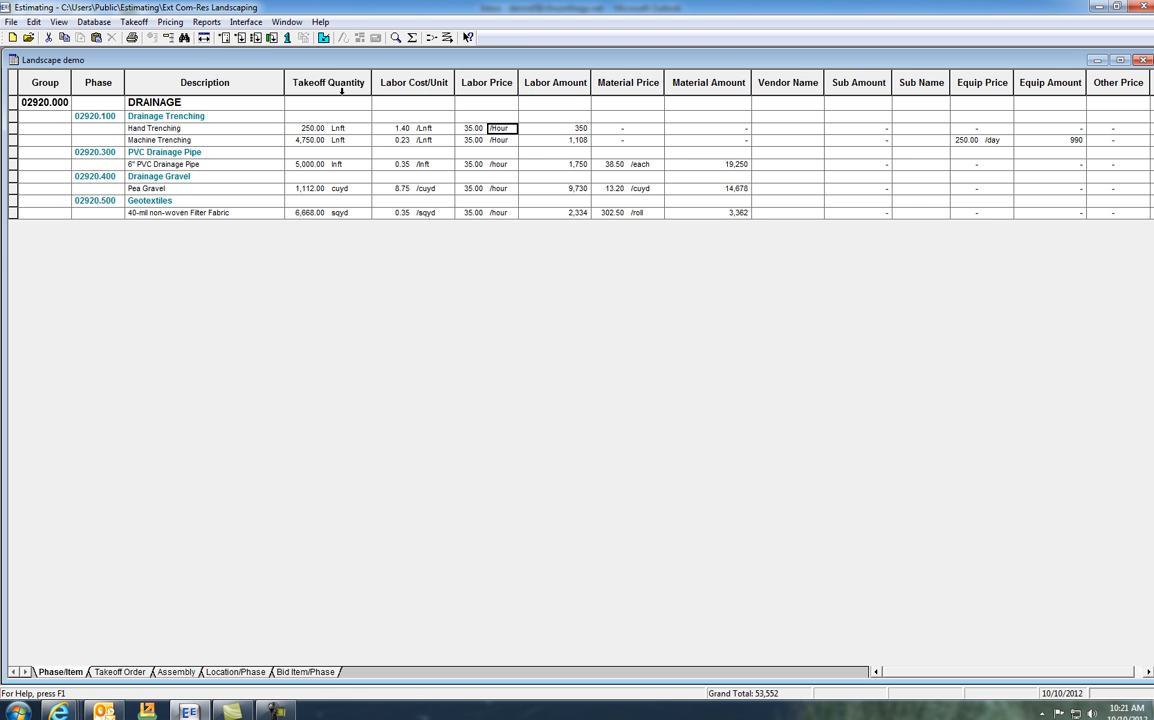
# Review the takeoff quantity, labor cost per unit, labor price and labor amount columns in turn
pyautogui.click(315, 82)
pyautogui.click(394, 85)
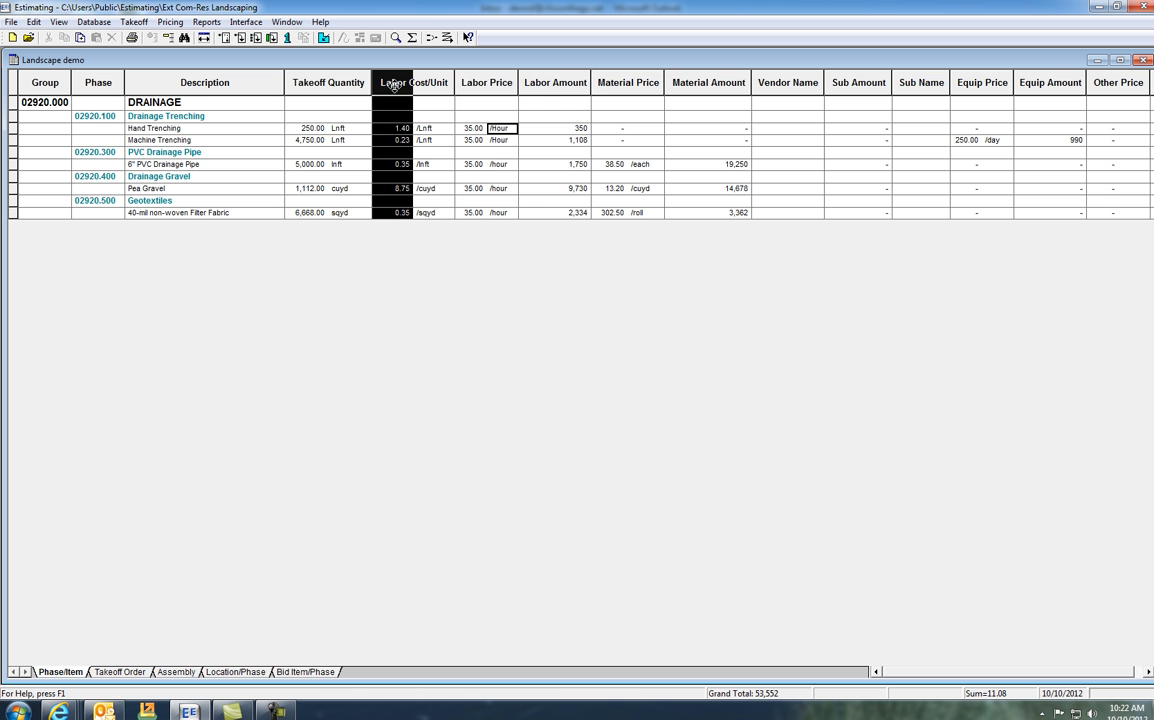
pyautogui.click(470, 84)
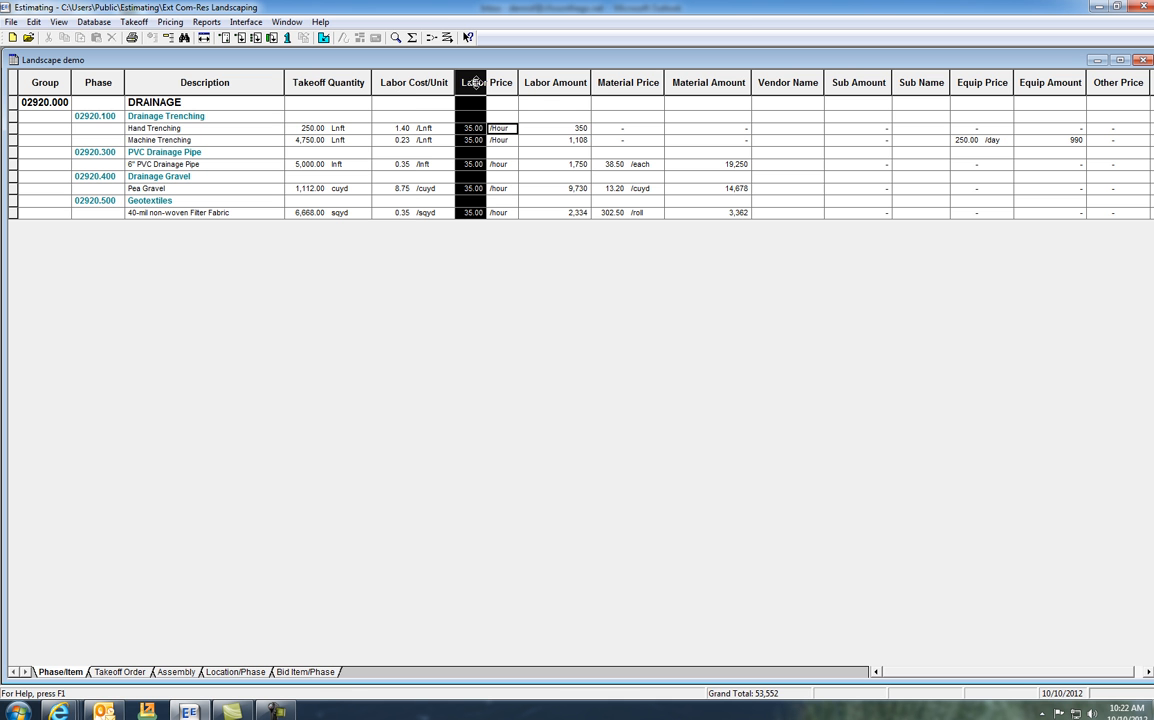
pyautogui.click(549, 84)
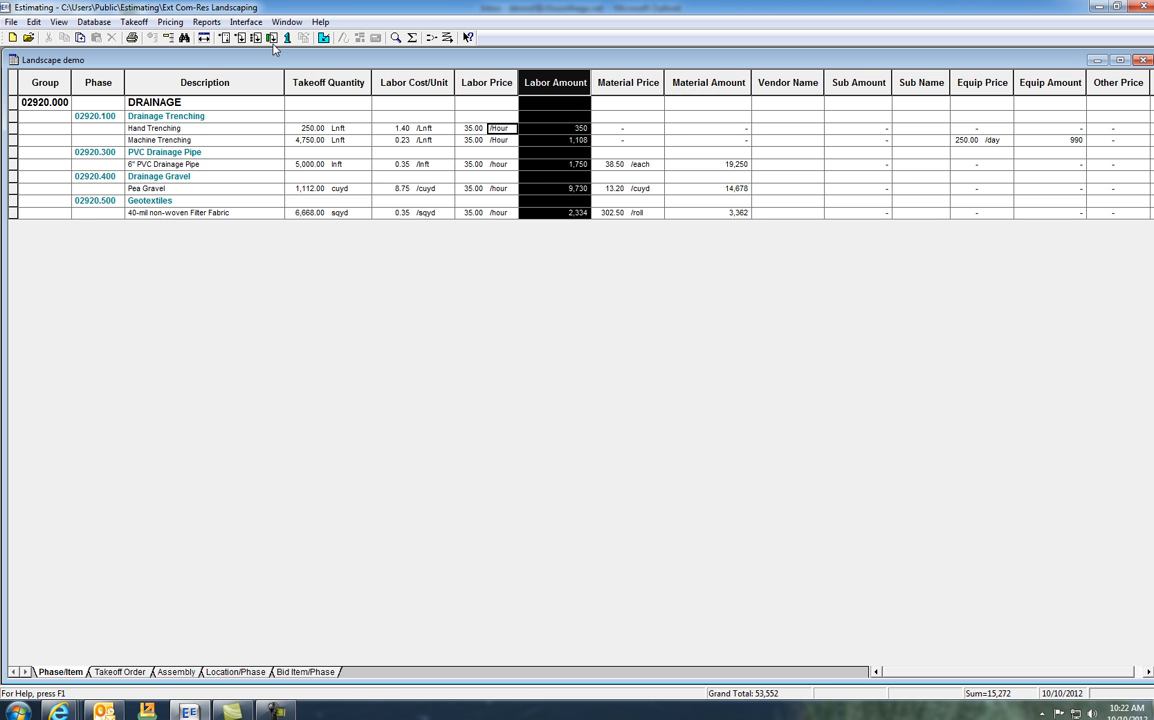
# Make the second Base Labor Productivity column and the 11.0-wide Labor Productivity column visible in the current Phase/Item layout, and apply it
pyautogui.click(183, 37)
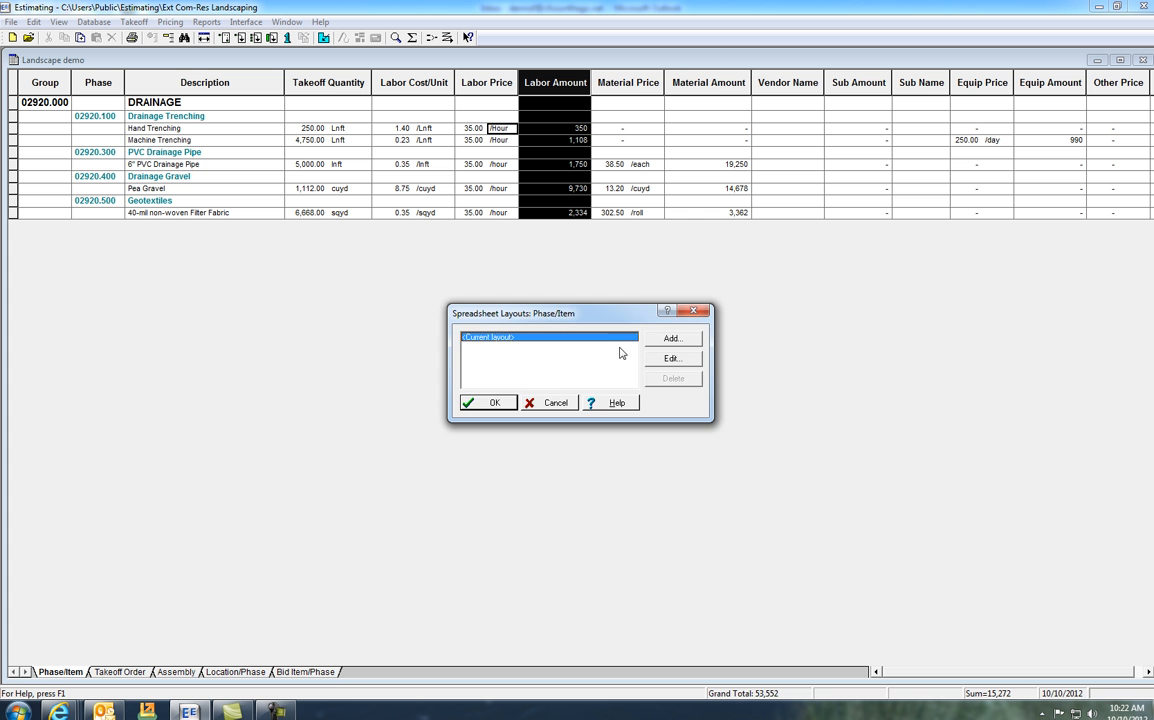
pyautogui.click(672, 358)
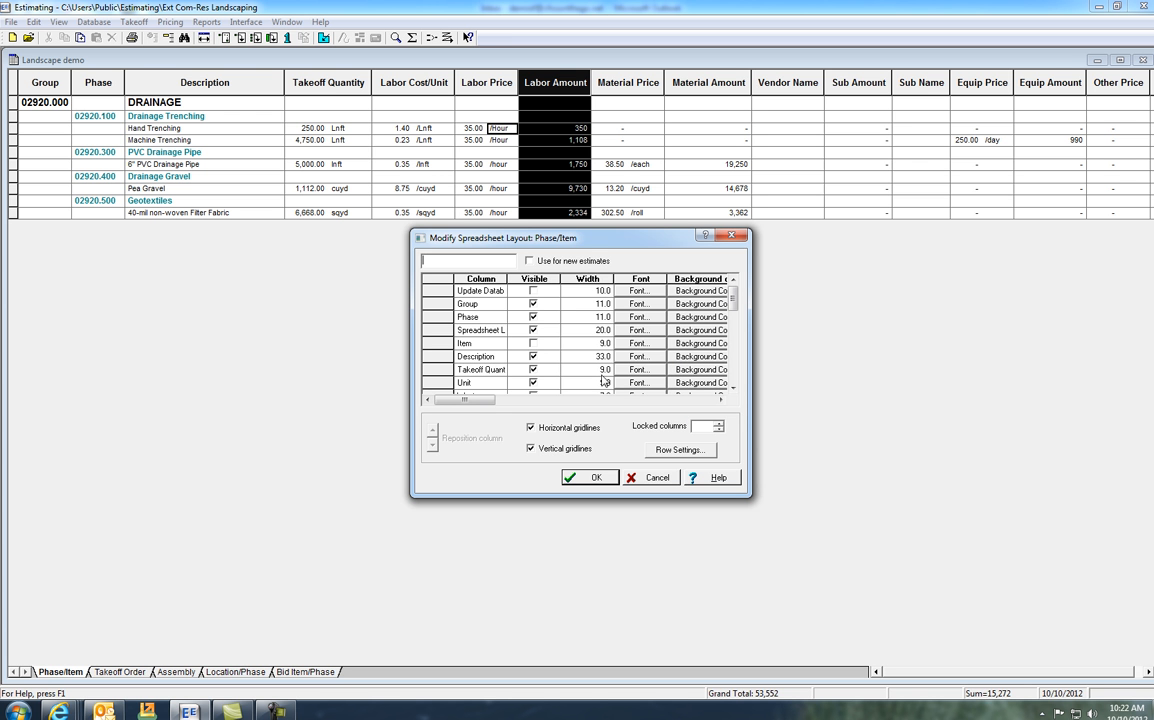
pyautogui.click(733, 388)
pyautogui.click(733, 388)
pyautogui.click(733, 388)
pyautogui.click(733, 388)
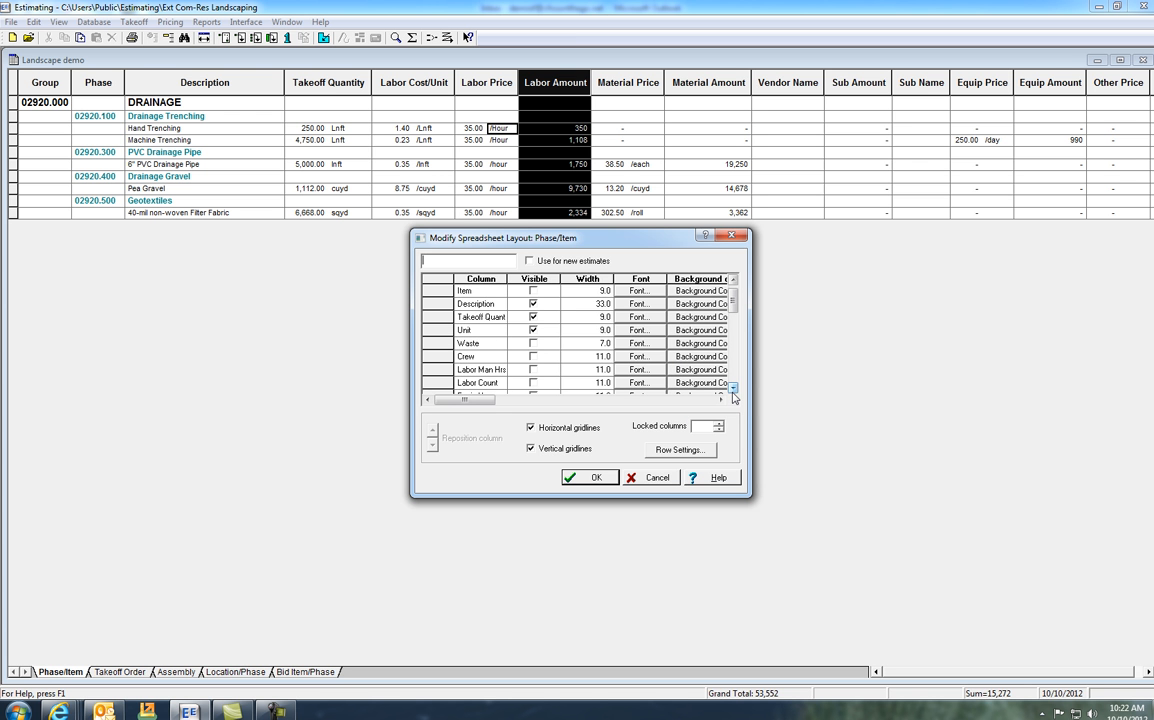
pyautogui.click(733, 388)
pyautogui.click(733, 388)
pyautogui.click(733, 388)
pyautogui.click(733, 388)
pyautogui.click(733, 388)
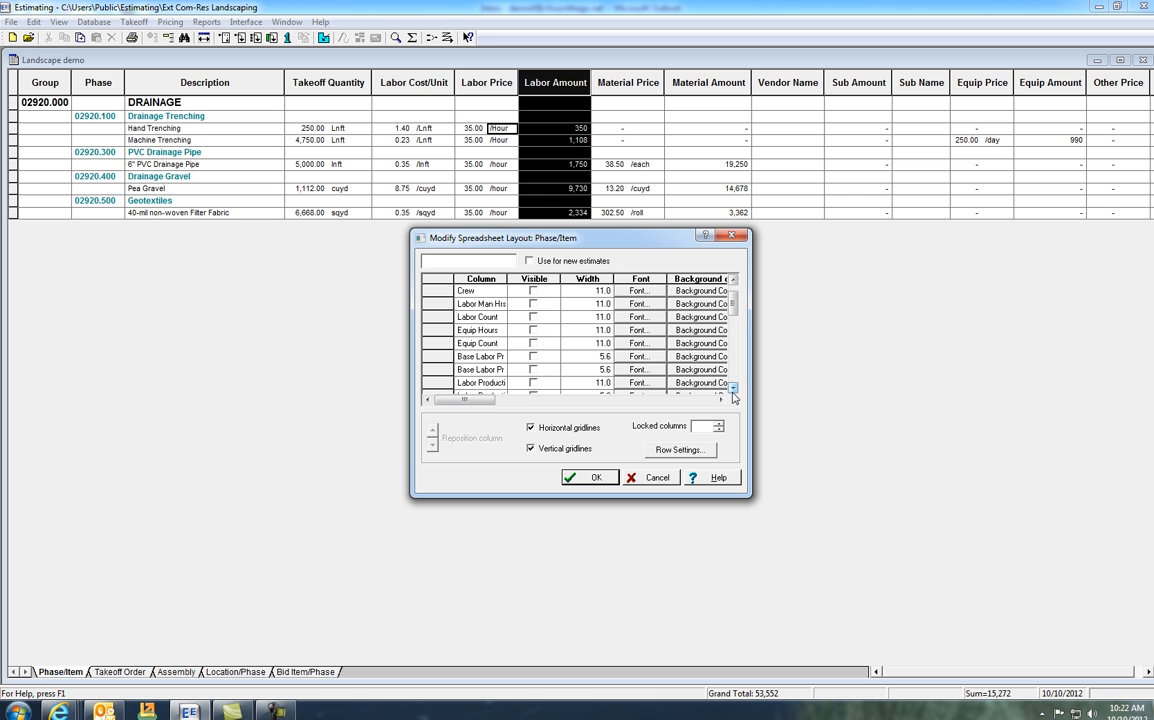
pyautogui.click(533, 384)
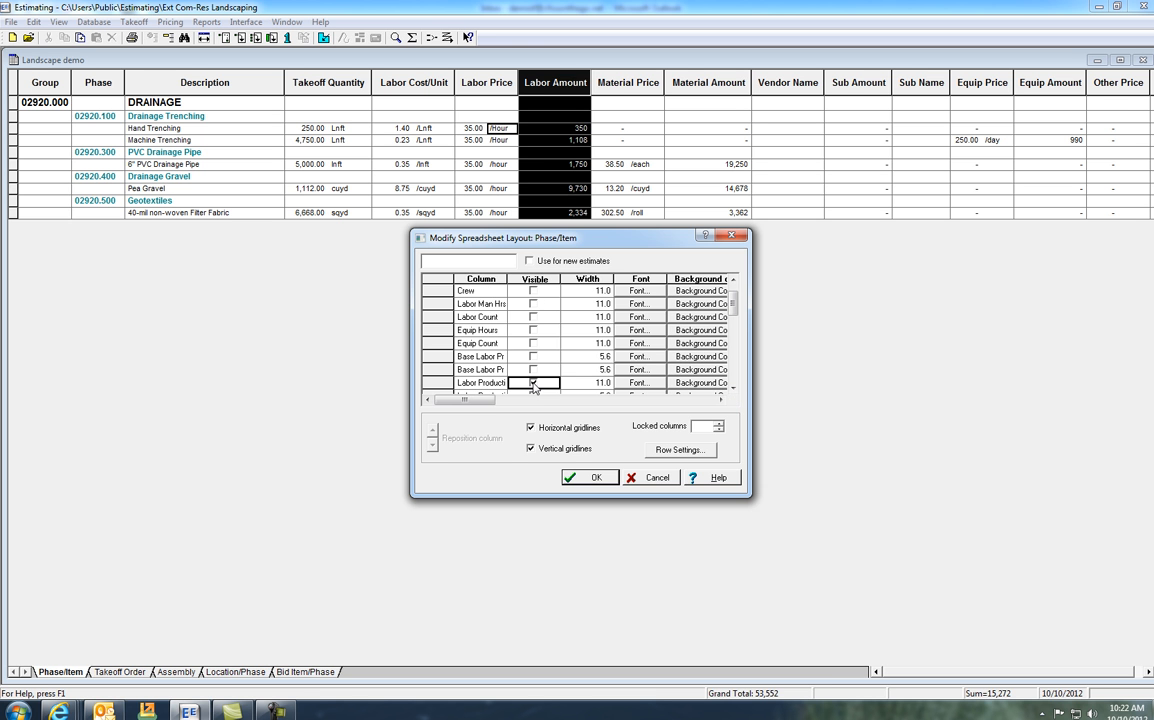
pyautogui.scroll(-1, 530, 380)
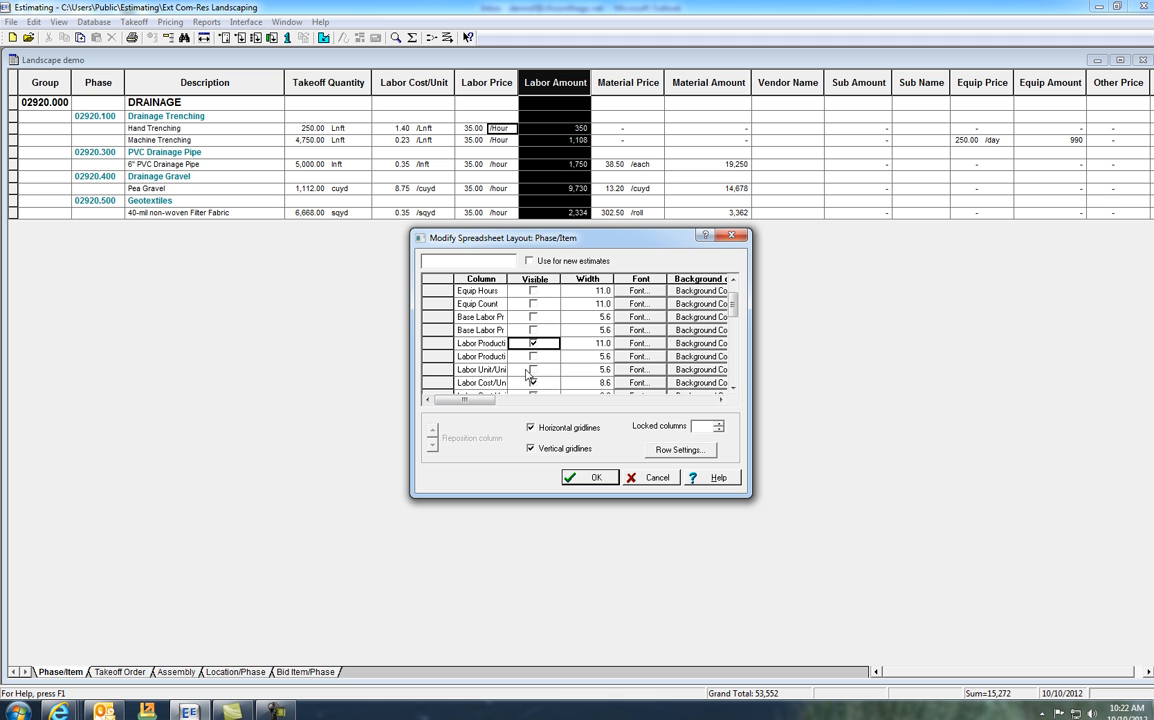
pyautogui.click(533, 343)
pyautogui.click(533, 331)
pyautogui.click(576, 479)
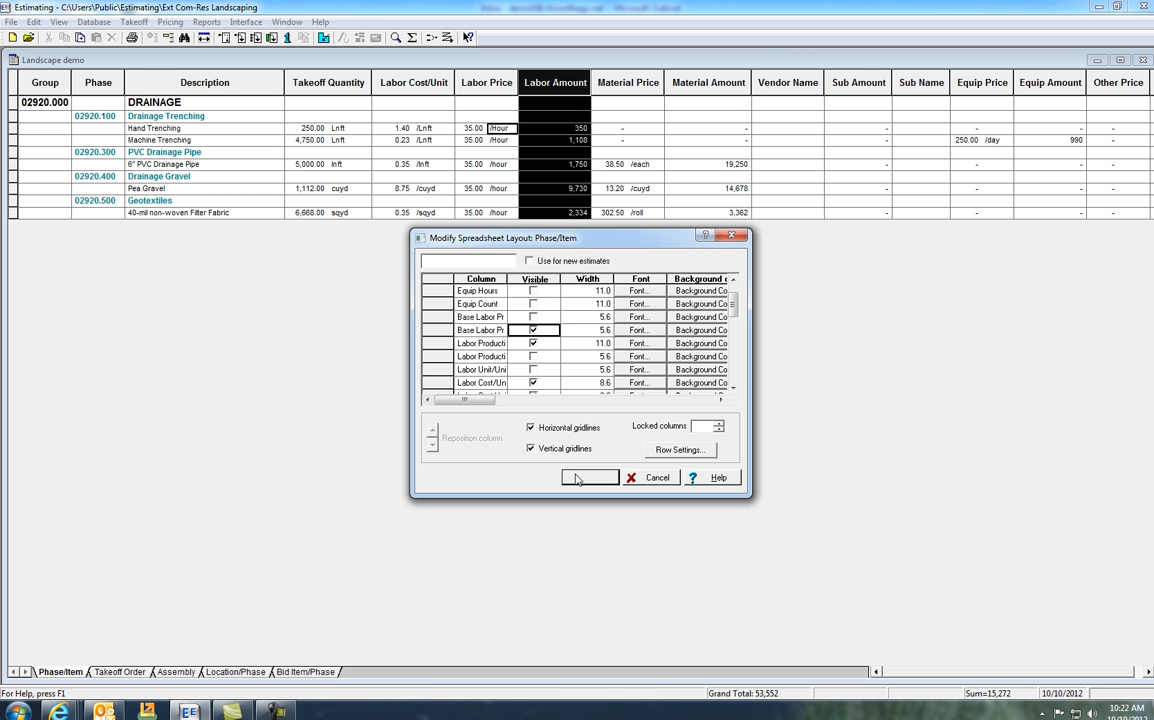
pyautogui.click(495, 407)
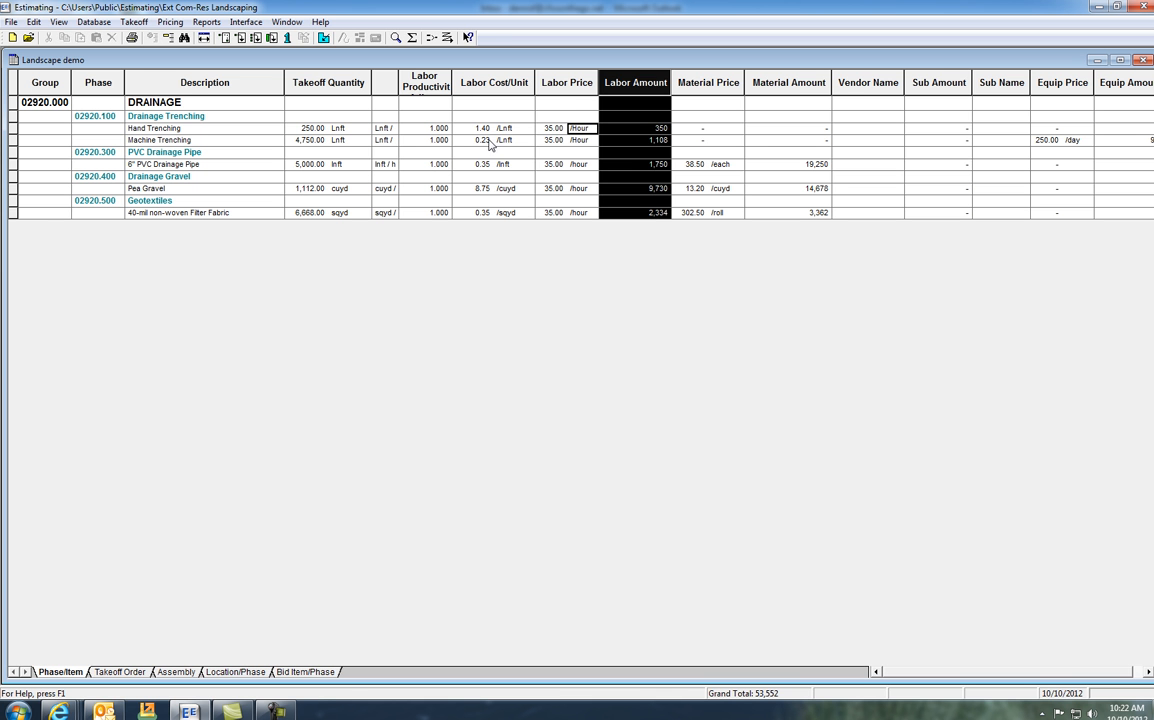
# Make the 5.6-wide Labor Productivity column visible in the current layout as well, and widen it to fit its contents
pyautogui.rightClick(414, 80)
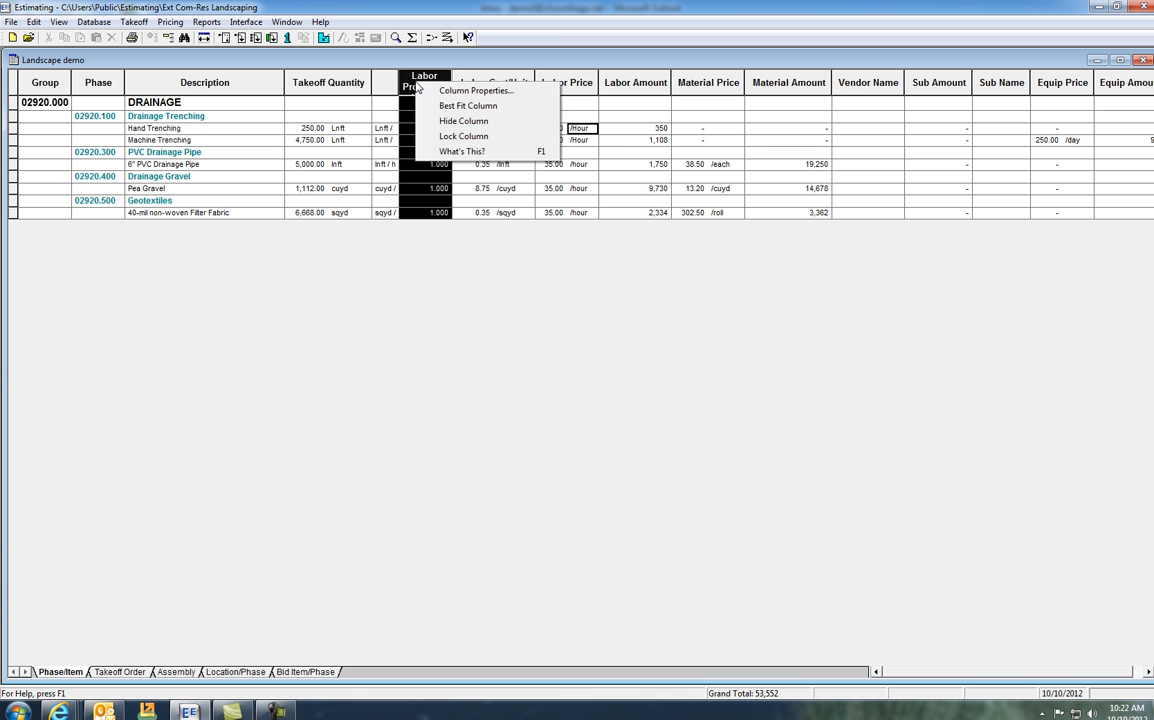
pyautogui.click(186, 38)
pyautogui.click(680, 360)
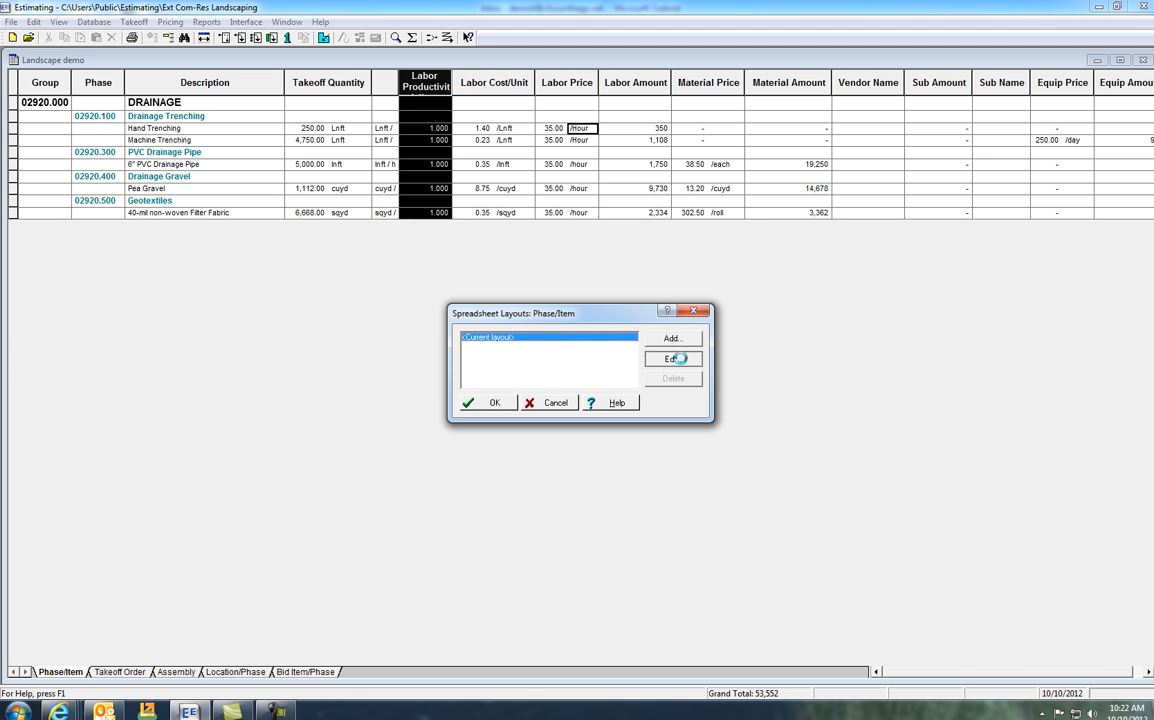
pyautogui.scroll(-3, 766, 383)
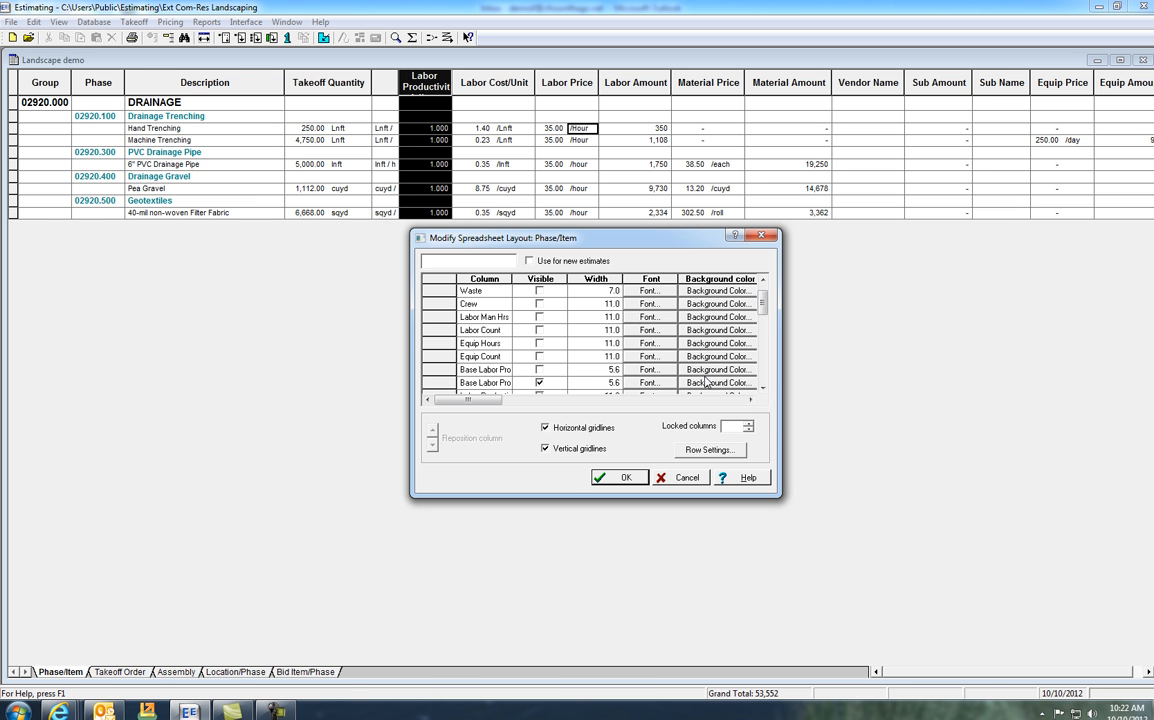
pyautogui.click(762, 390)
pyautogui.click(762, 390)
pyautogui.click(762, 390)
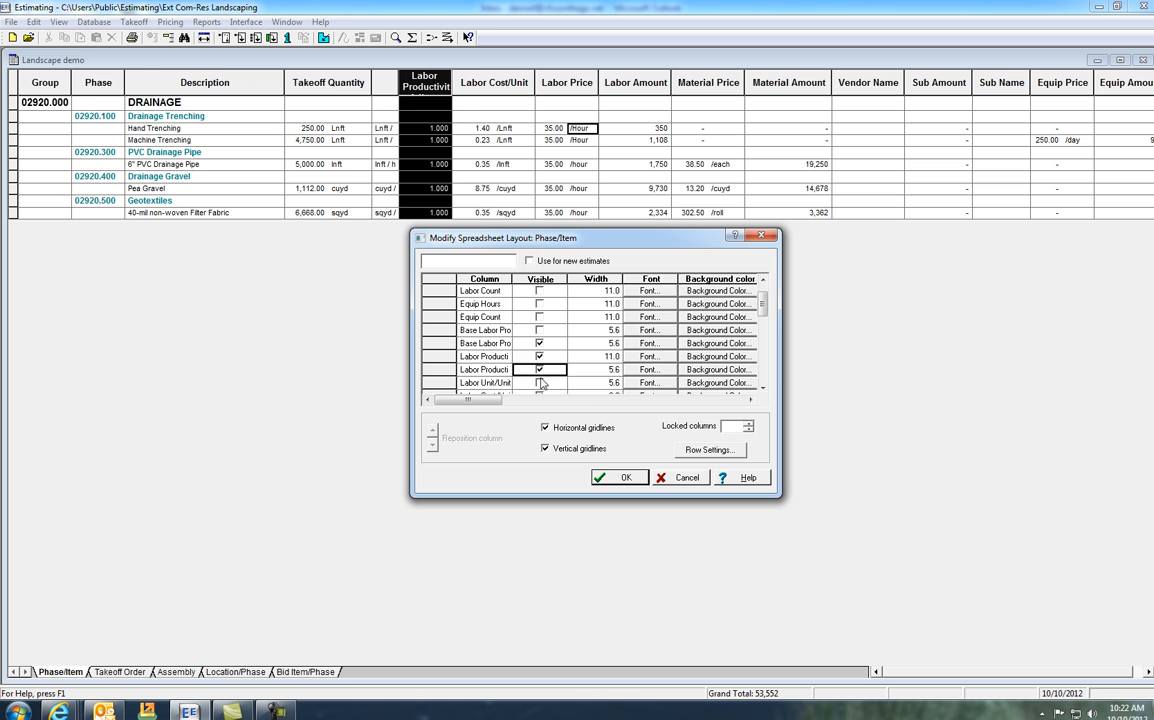
pyautogui.click(620, 478)
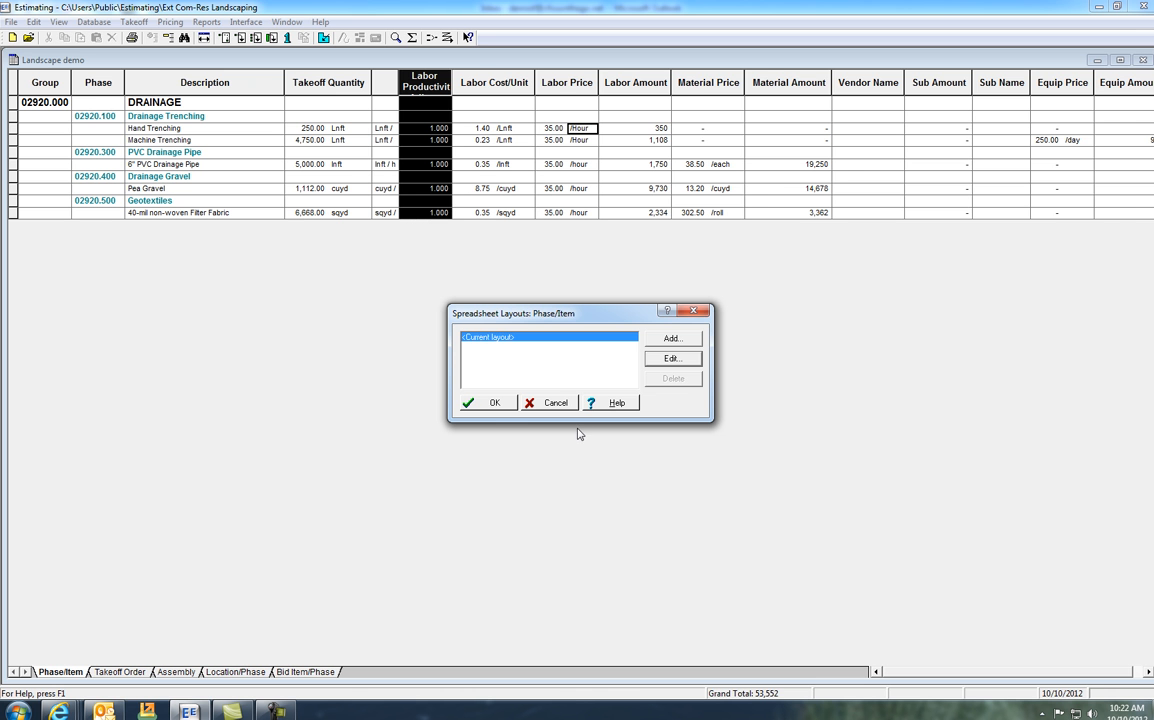
pyautogui.click(489, 403)
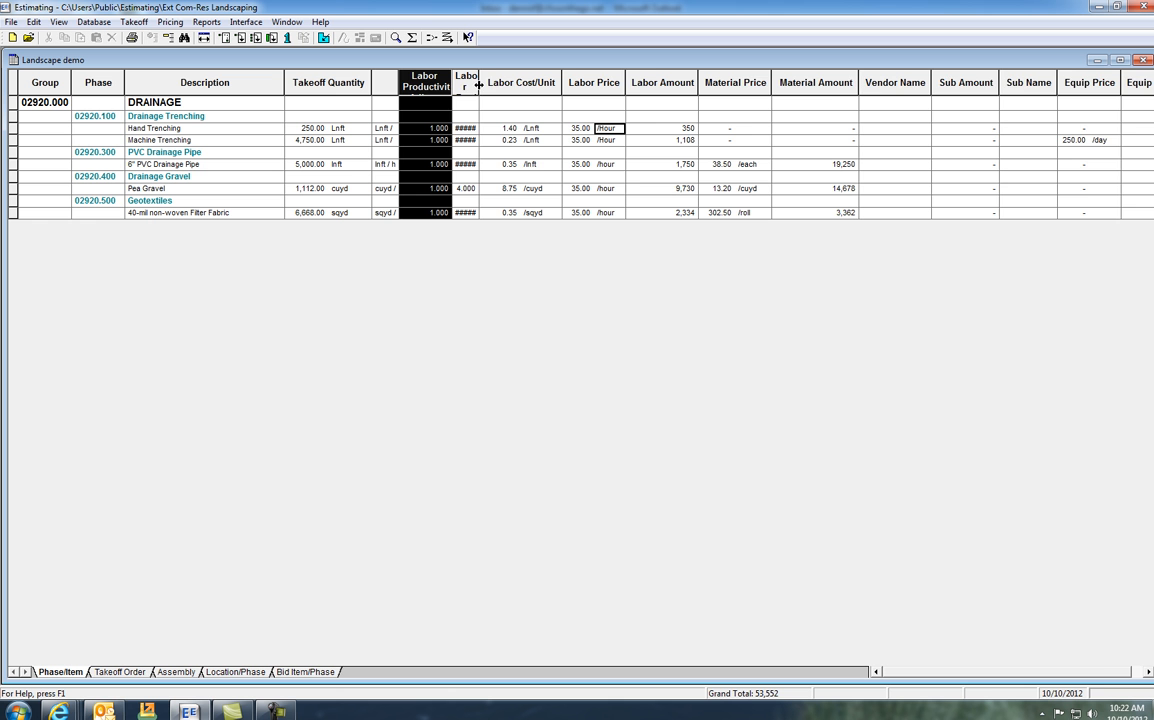
pyautogui.doubleClick(479, 86)
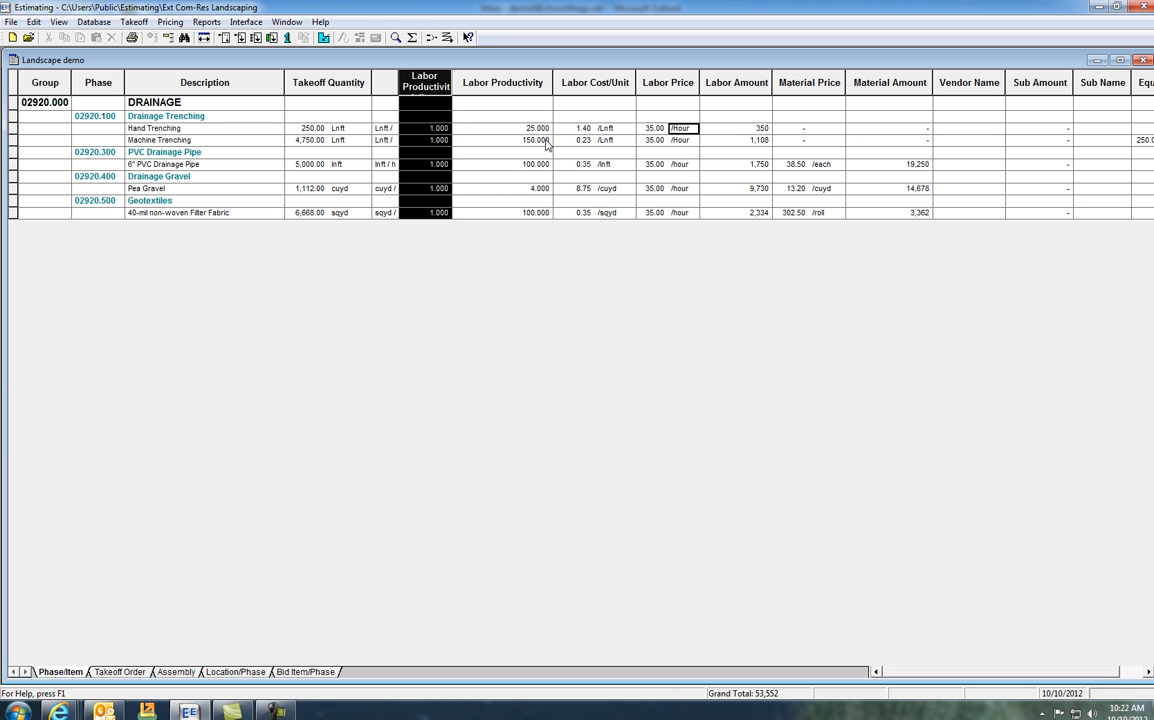
pyautogui.click(526, 131)
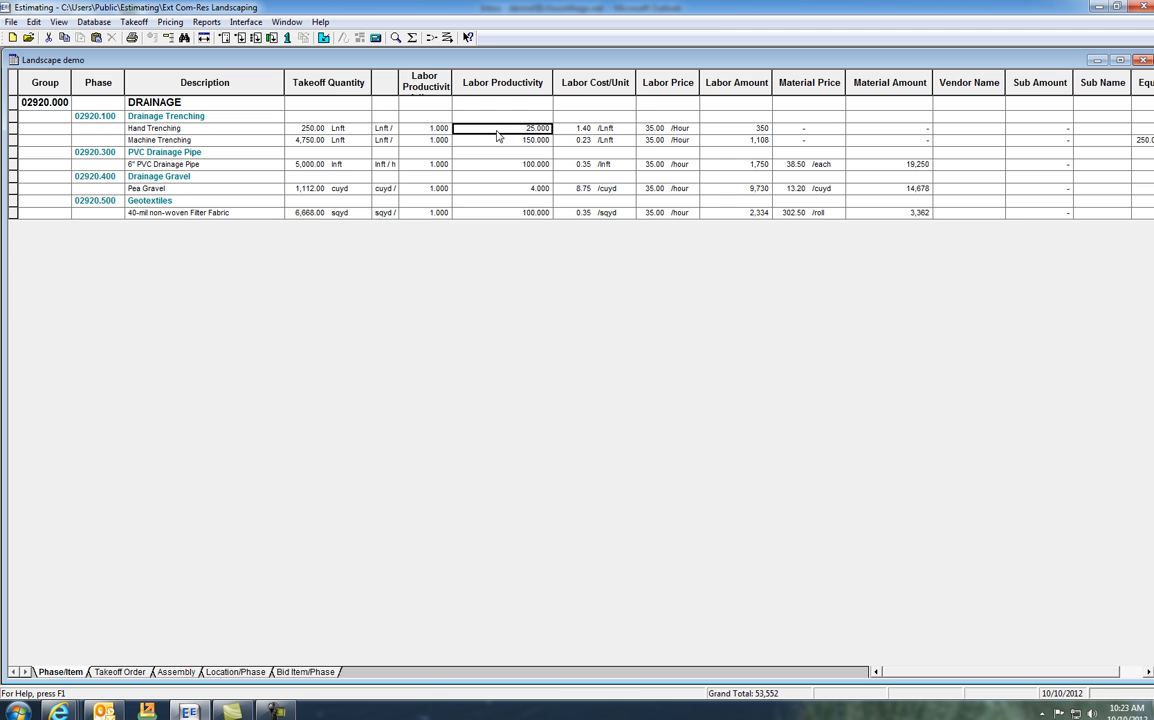
pyautogui.click(505, 83)
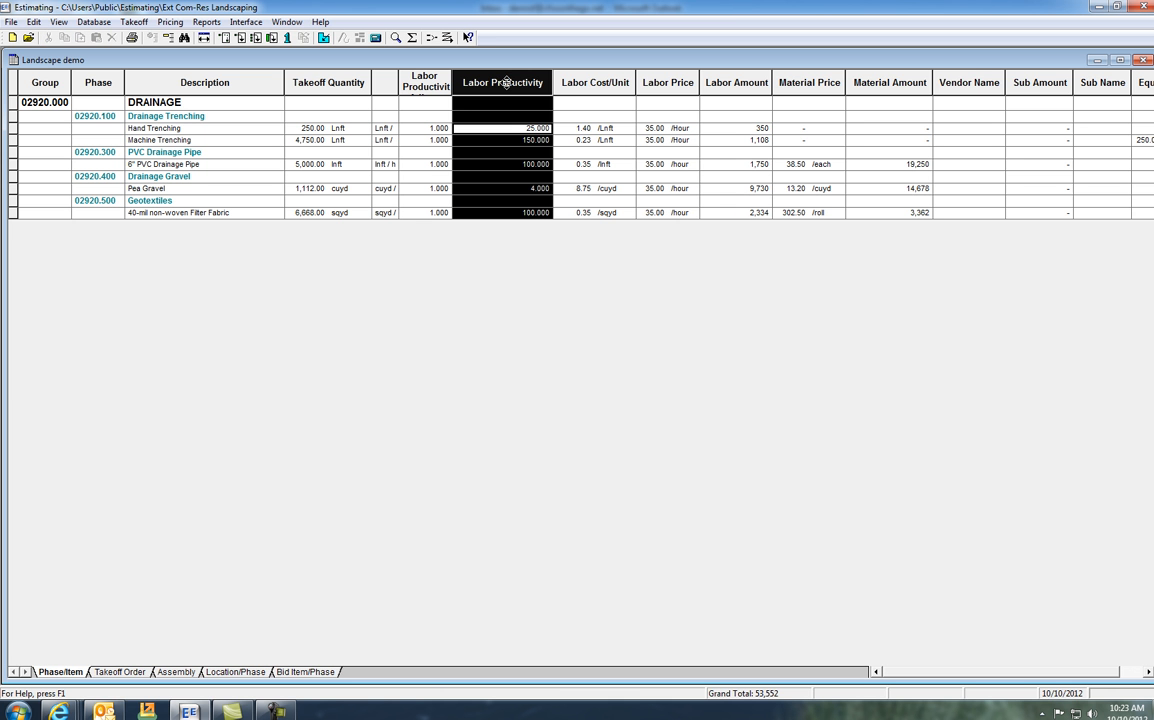
pyautogui.rightClick(507, 85)
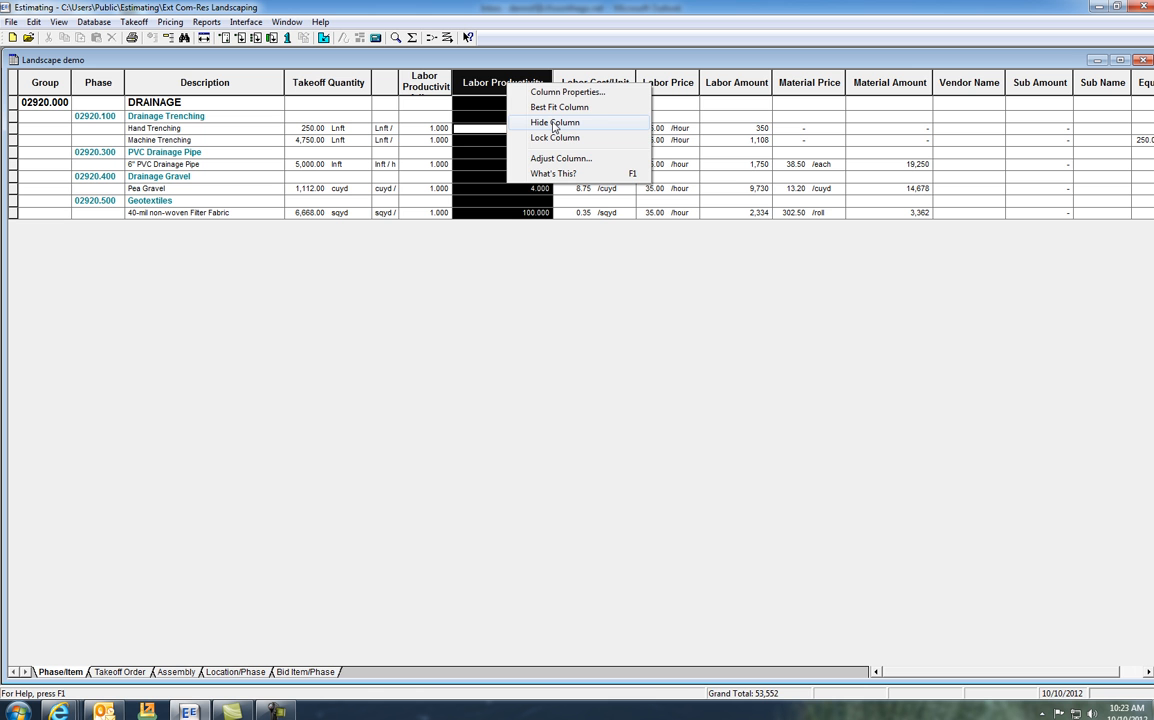
pyautogui.click(456, 277)
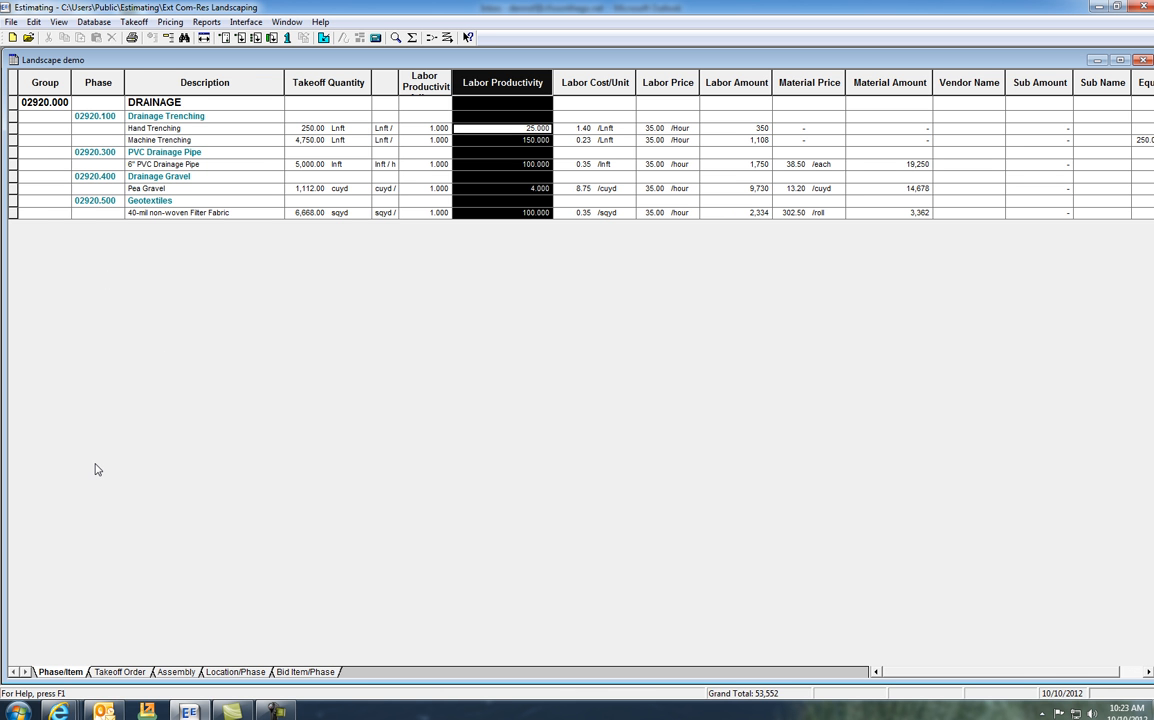
# Show the estimate by location and phase, and open the totals page in an enlarged window
pyautogui.click(305, 672)
pyautogui.click(235, 672)
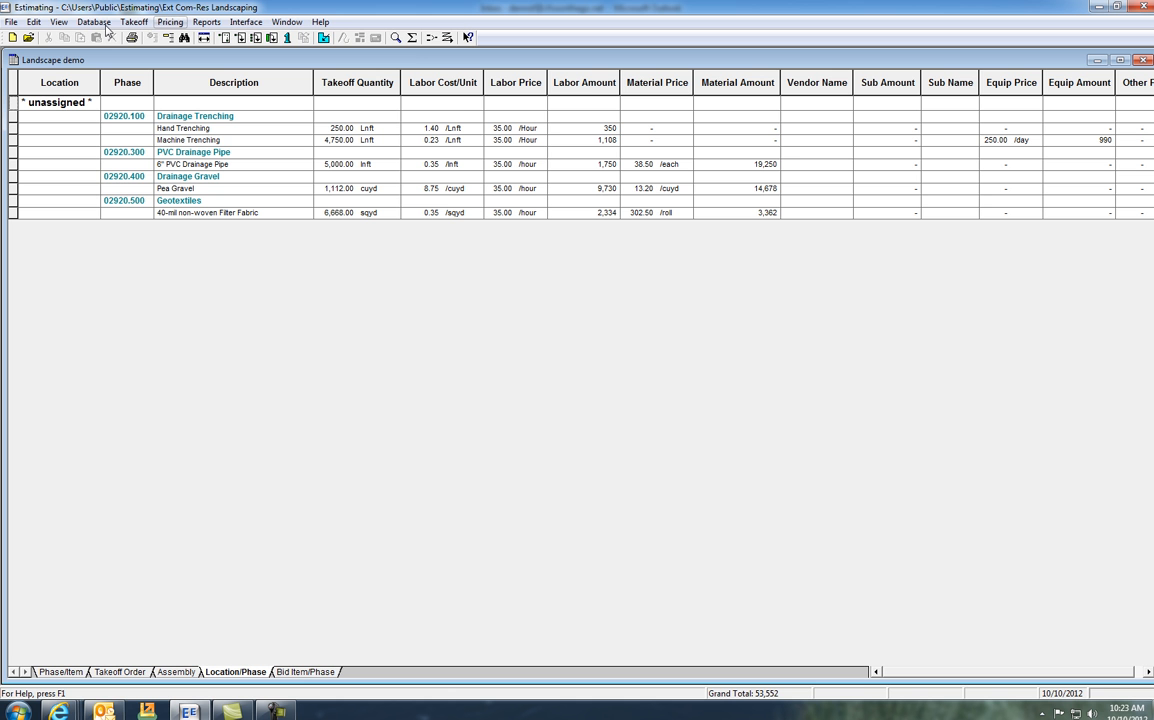
pyautogui.click(412, 38)
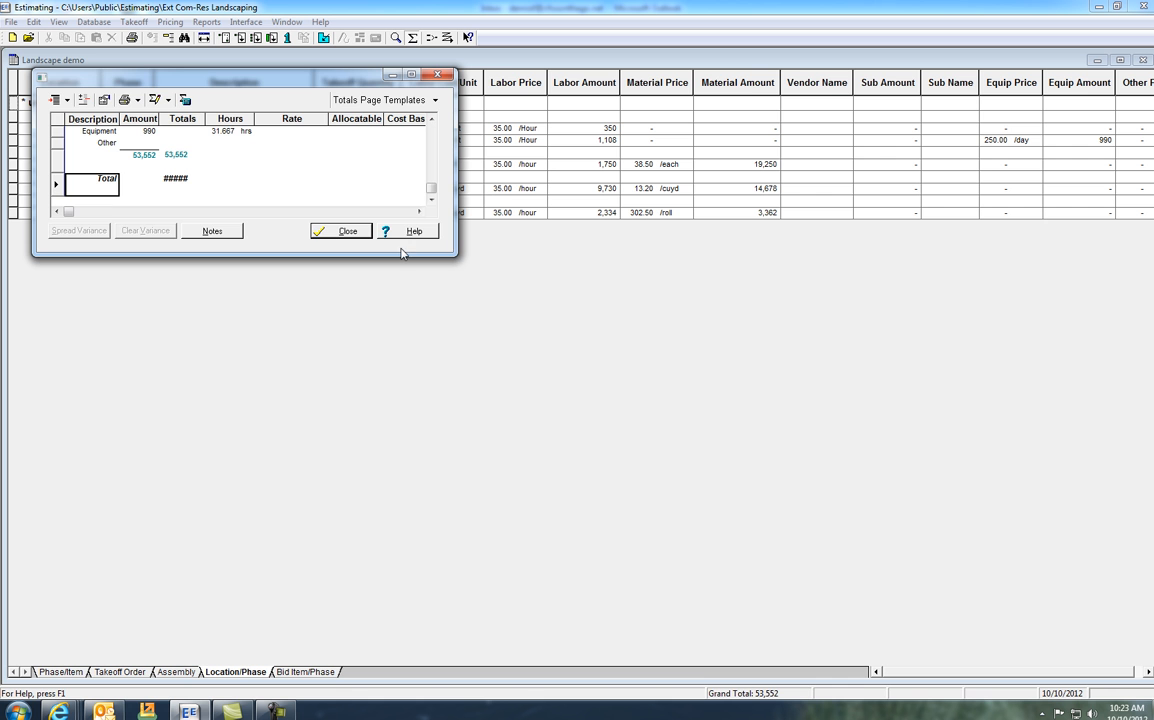
pyautogui.moveTo(492, 311); pyautogui.dragTo(600, 453)
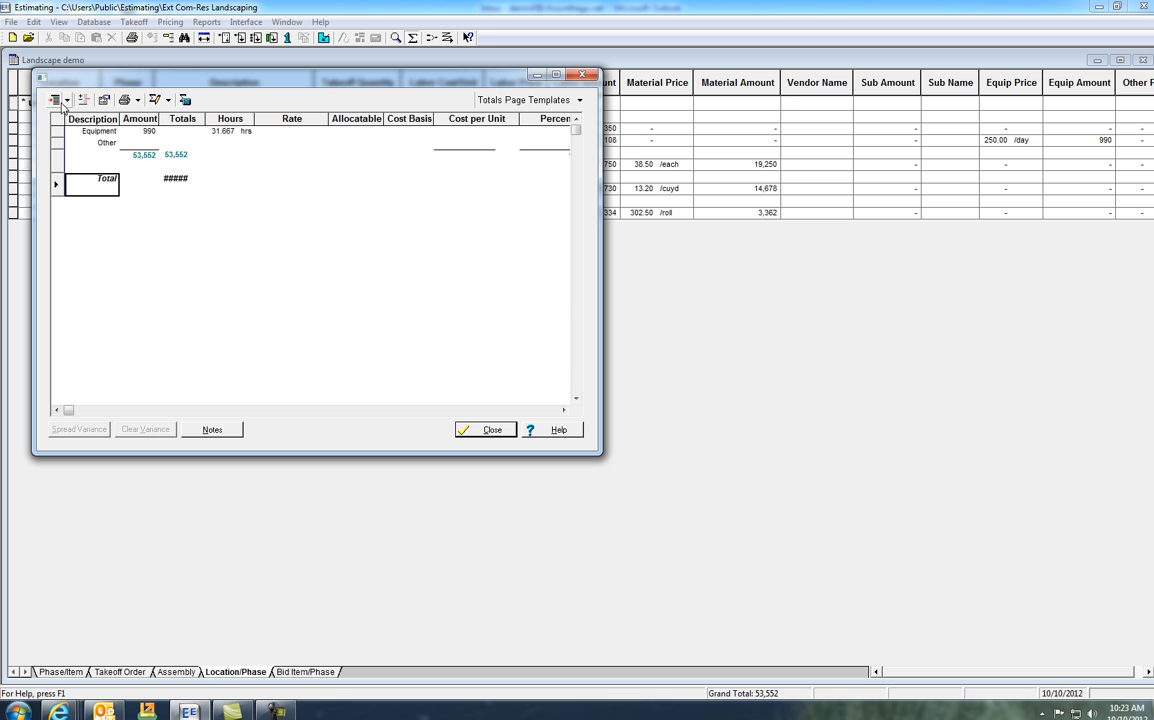
# Insert the Profit, Overhead and Sales Tax addons into the estimate totals
pyautogui.click(67, 100)
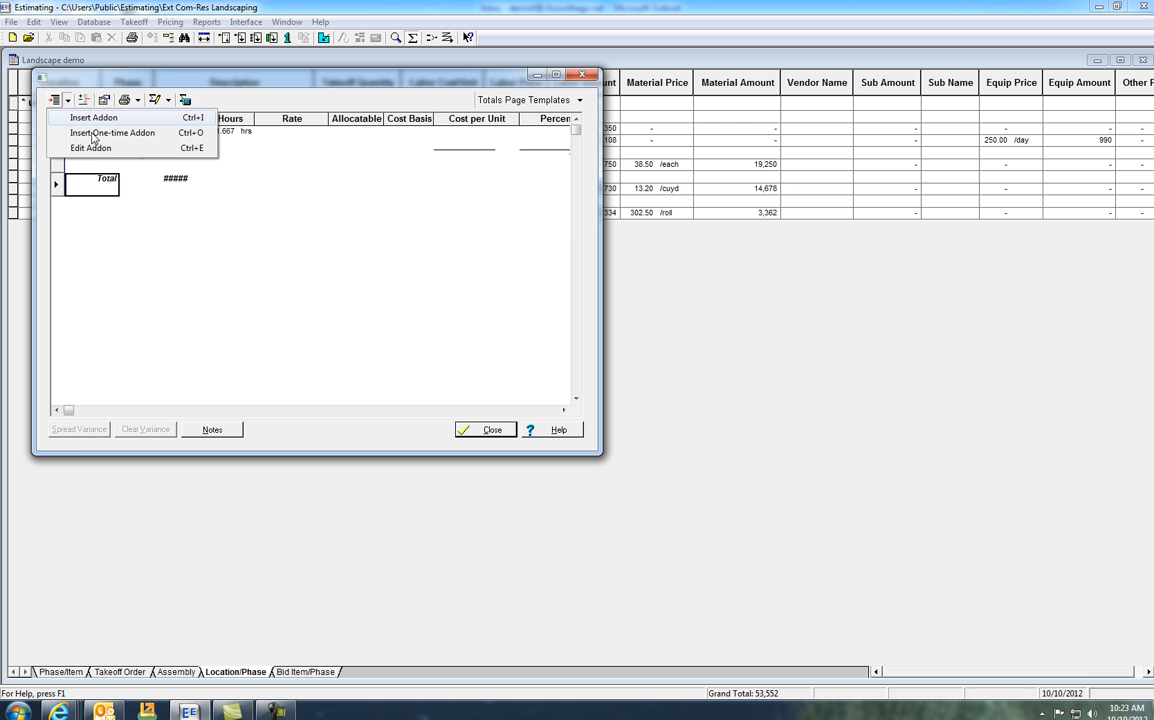
pyautogui.click(88, 117)
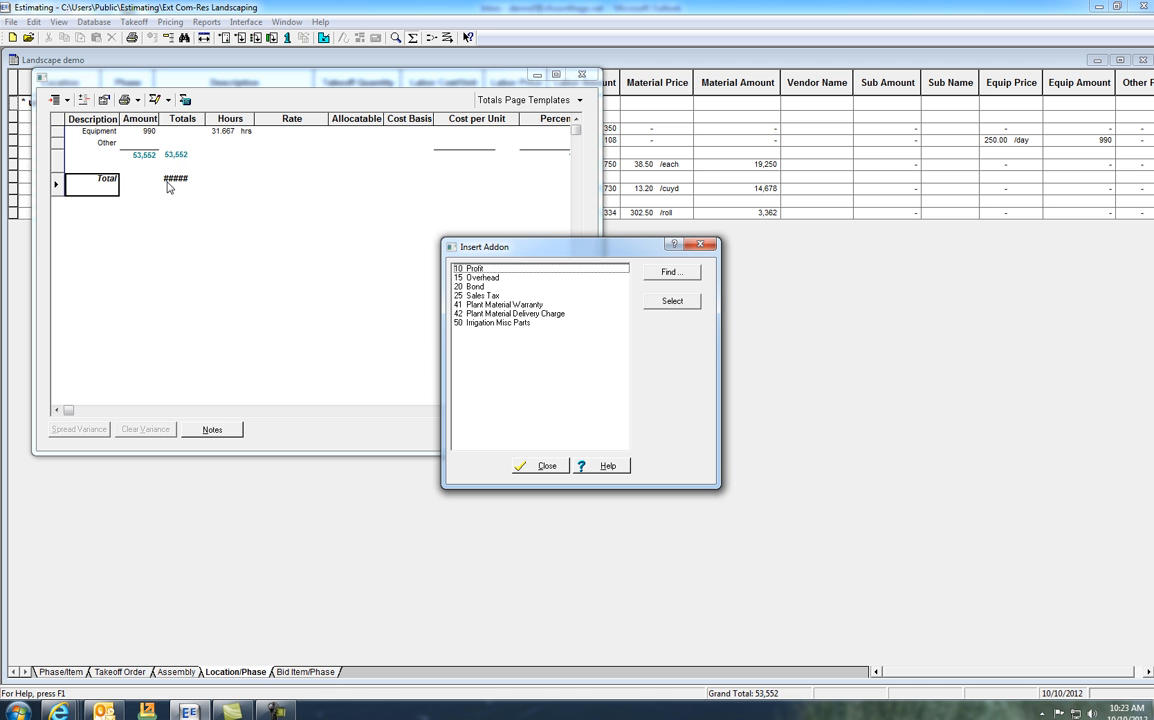
pyautogui.doubleClick(468, 272)
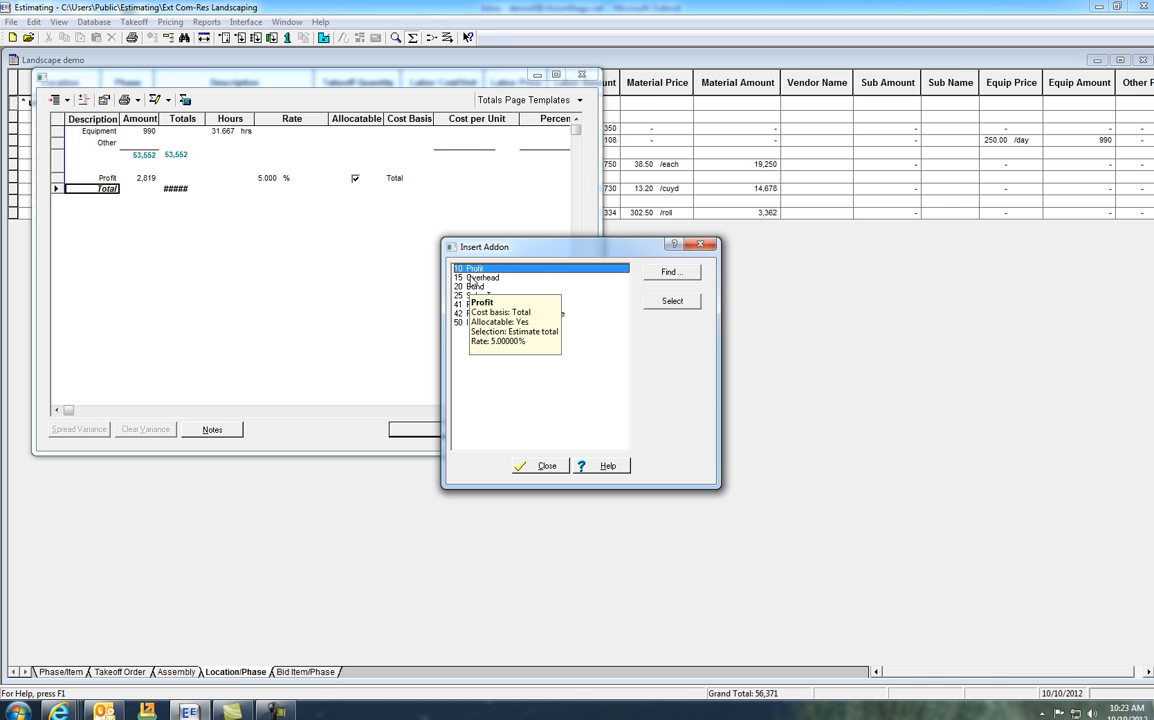
pyautogui.doubleClick(470, 278)
pyautogui.click(478, 297)
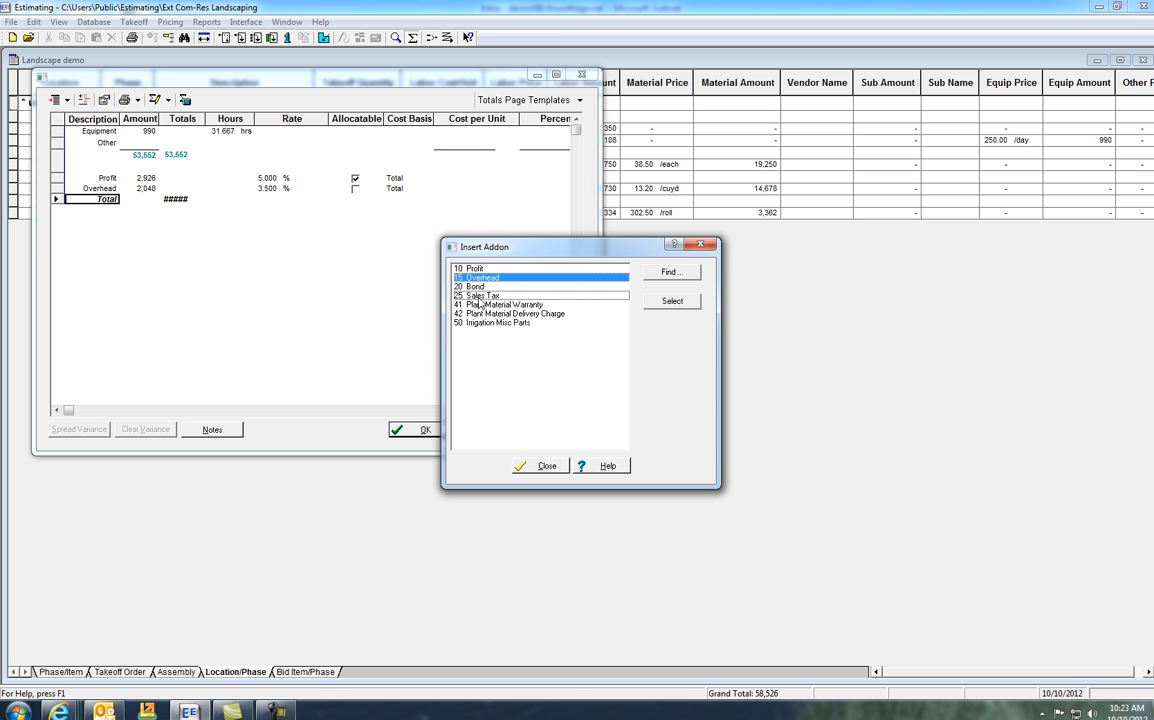
pyautogui.doubleClick(478, 297)
pyautogui.press('Return')
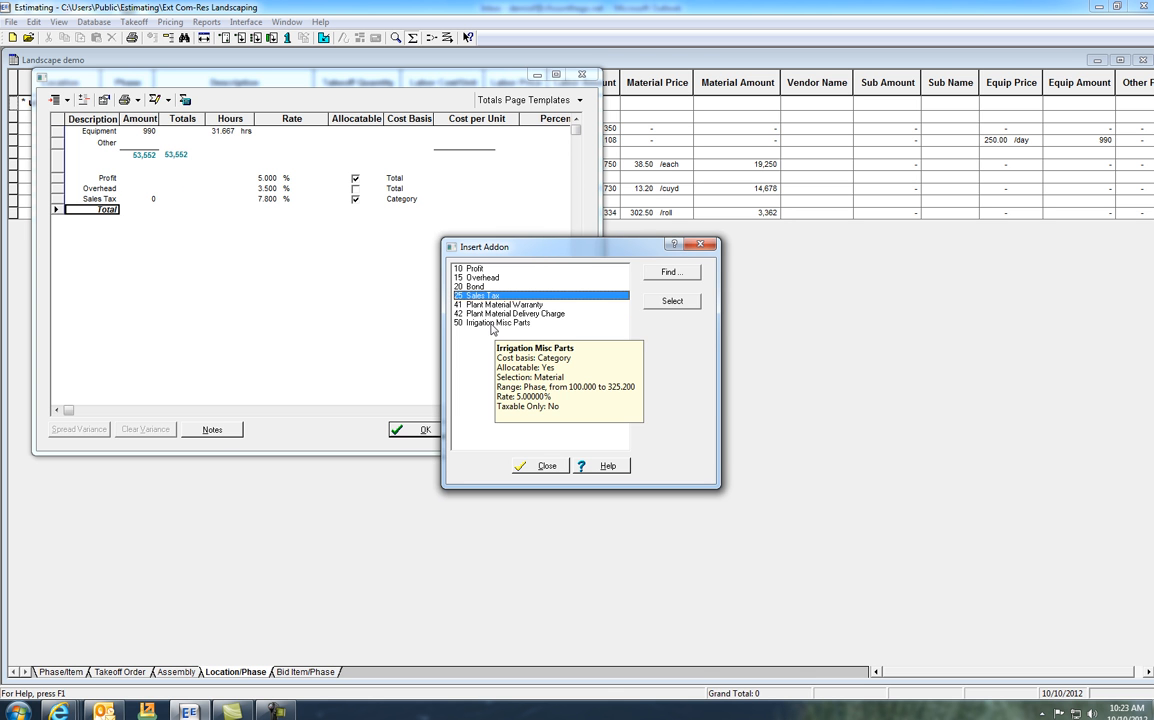
# Insert the Irrigation Misc Parts addon into the estimate totals and finish adding addons
pyautogui.doubleClick(491, 324)
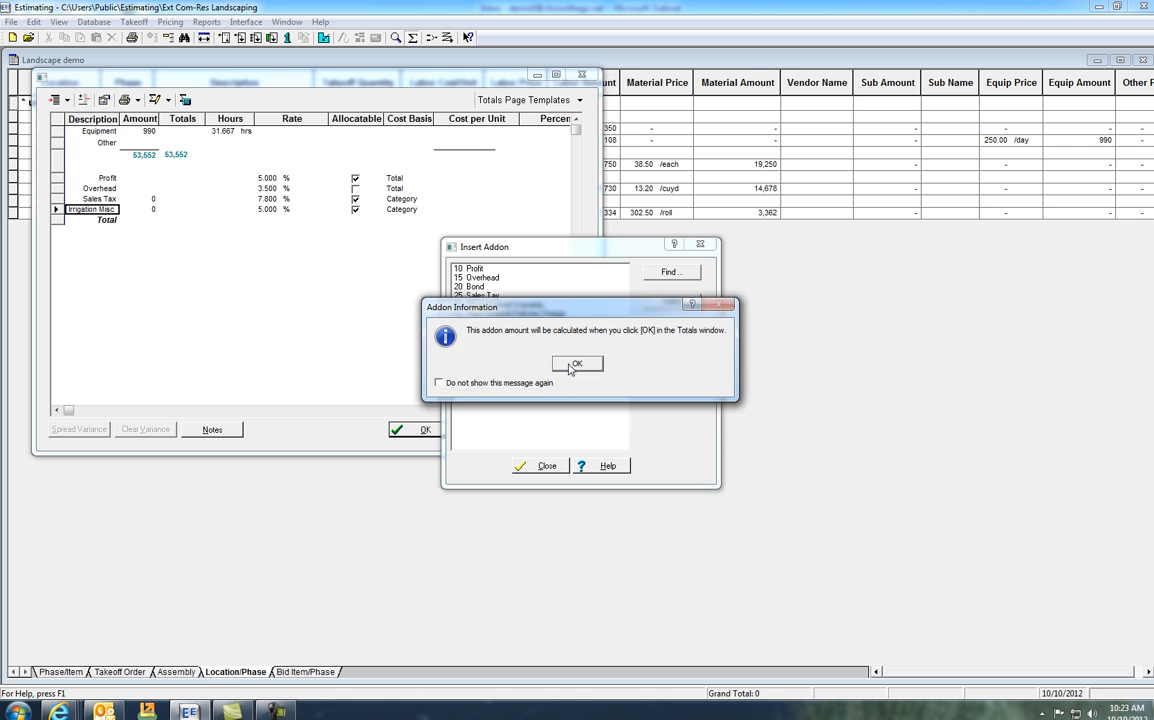
pyautogui.click(573, 365)
pyautogui.click(543, 465)
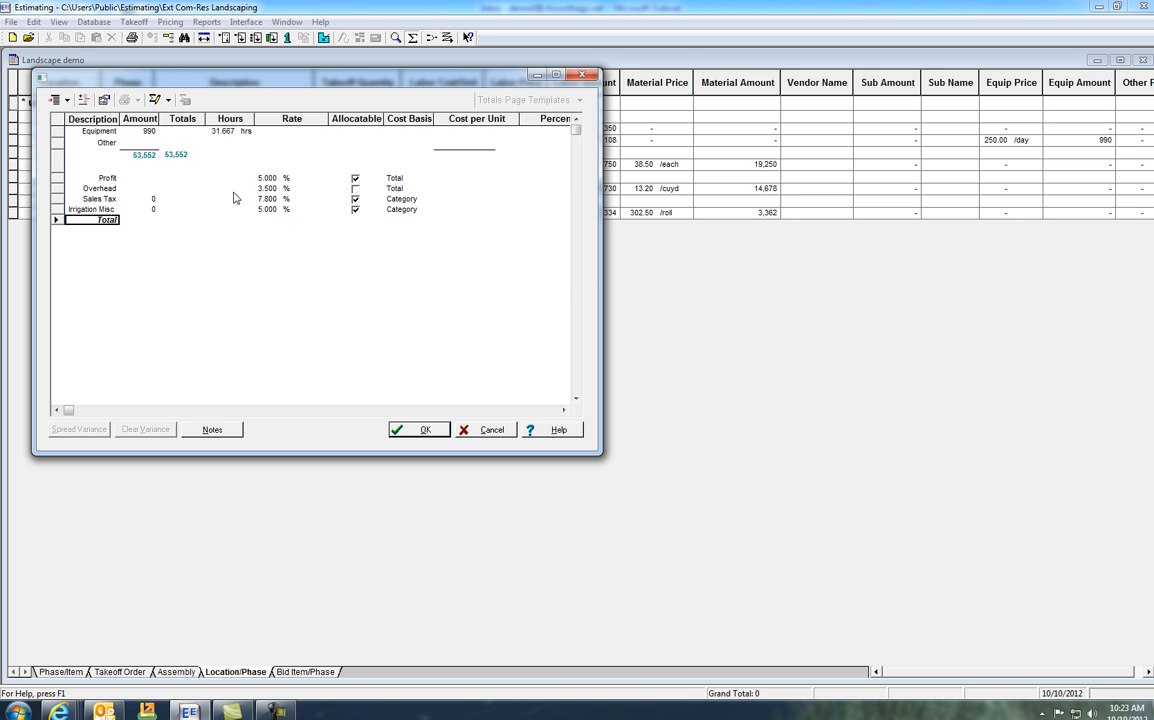
# Set the Profit addon's rate to 15% and widen the Hours and Rate columns of the totals page
pyautogui.click(263, 179)
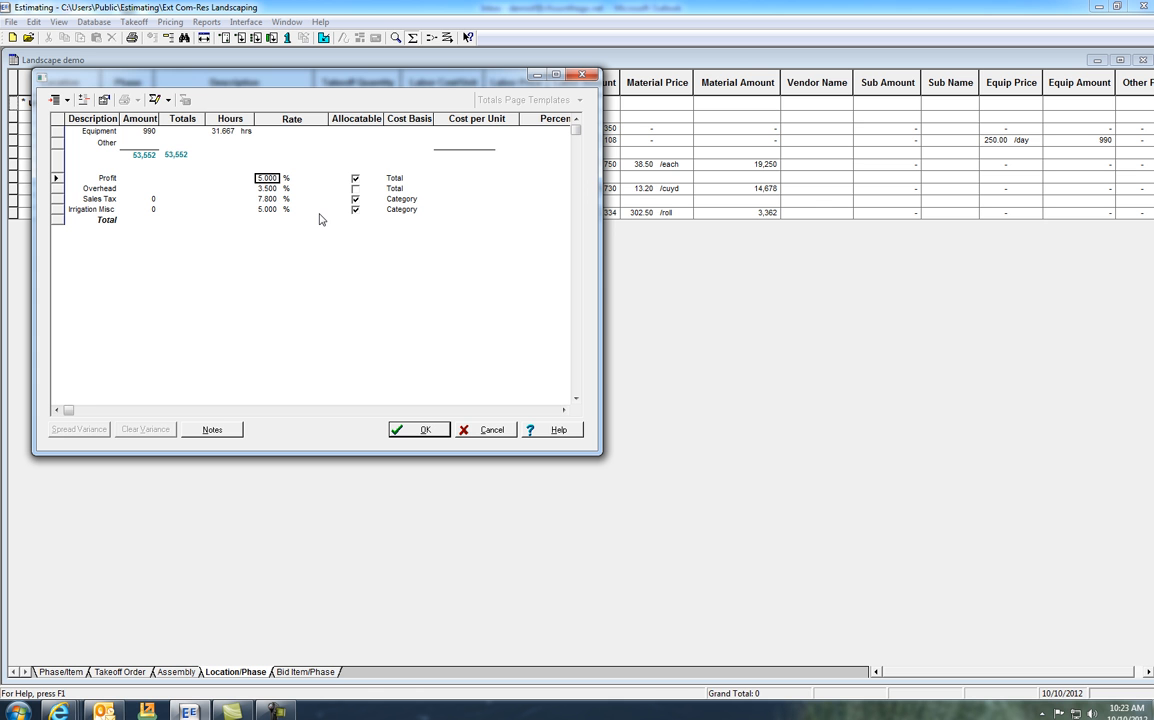
pyautogui.write('15')
pyautogui.moveTo(254, 119); pyautogui.dragTo(265, 119)
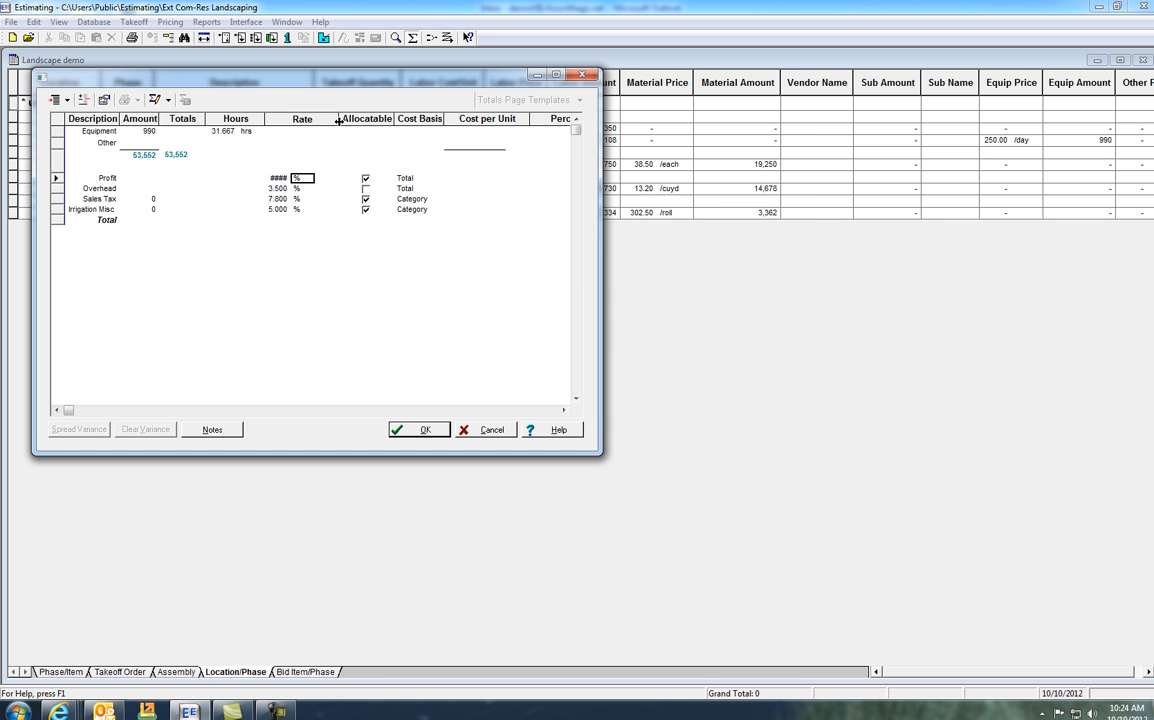
pyautogui.moveTo(339, 119); pyautogui.dragTo(359, 119)
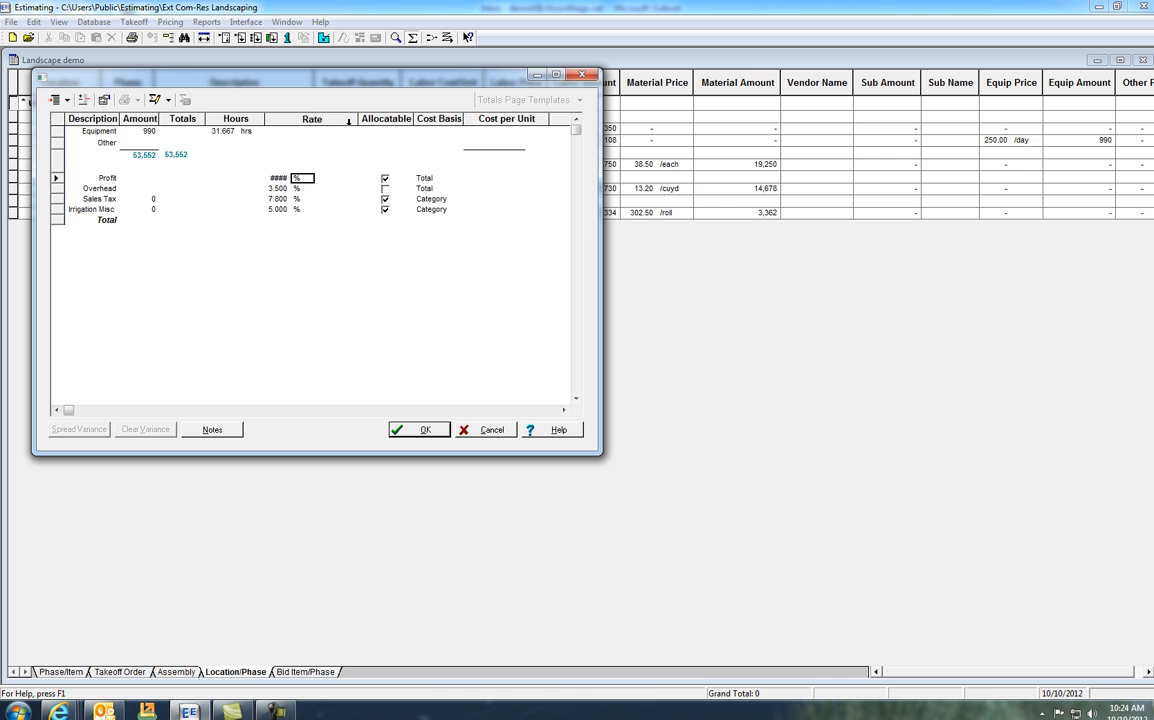
pyautogui.moveTo(358, 119); pyautogui.dragTo(369, 119)
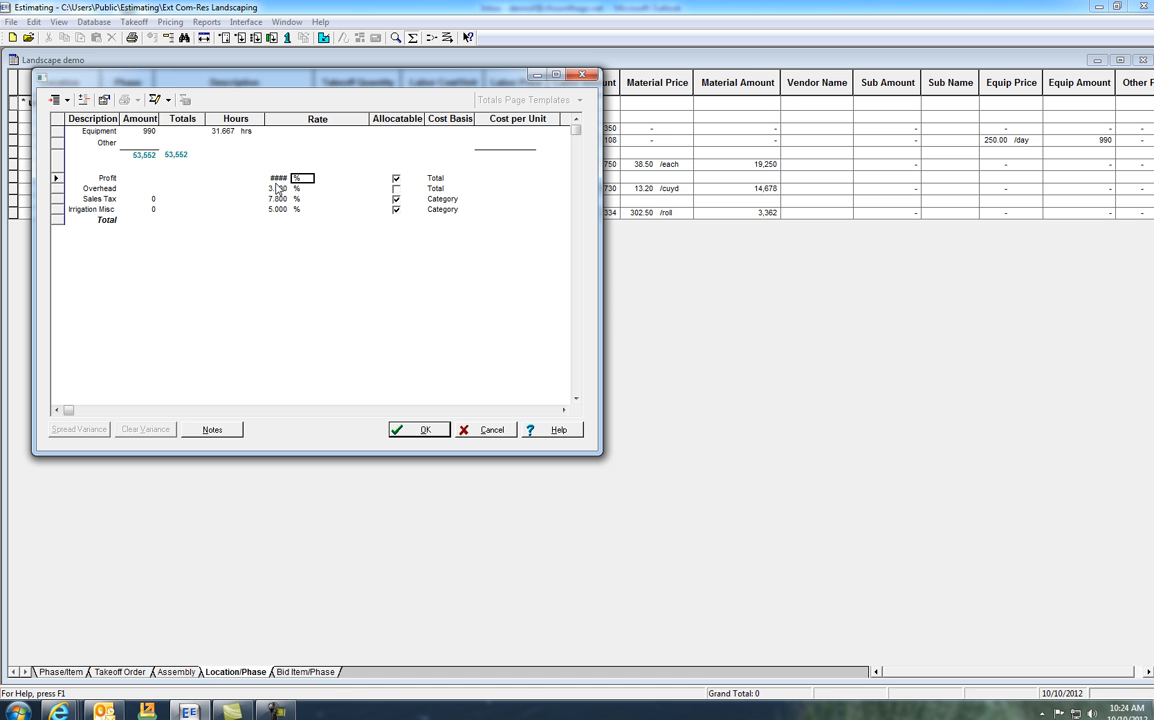
# Set the Profit addon's rate to 9%
pyautogui.click(277, 178)
pyautogui.click(280, 189)
pyautogui.click(282, 180)
pyautogui.write('9')
pyautogui.press('Tab')
pyautogui.click(168, 100)
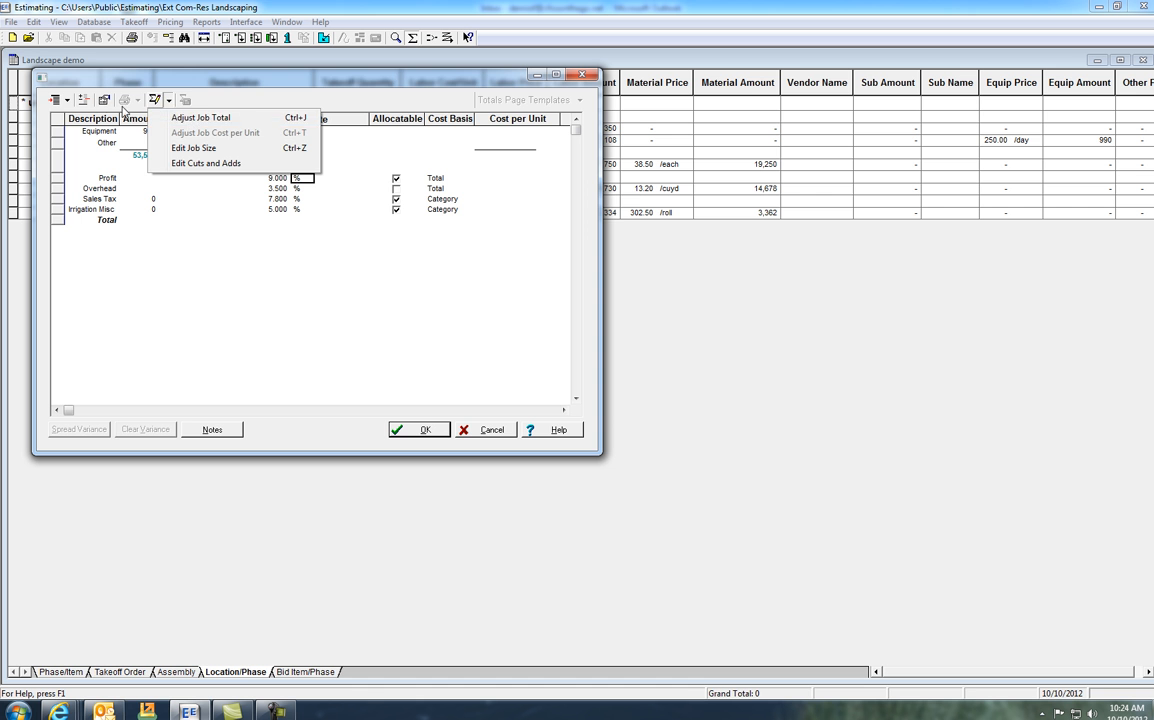
pyautogui.click(104, 143)
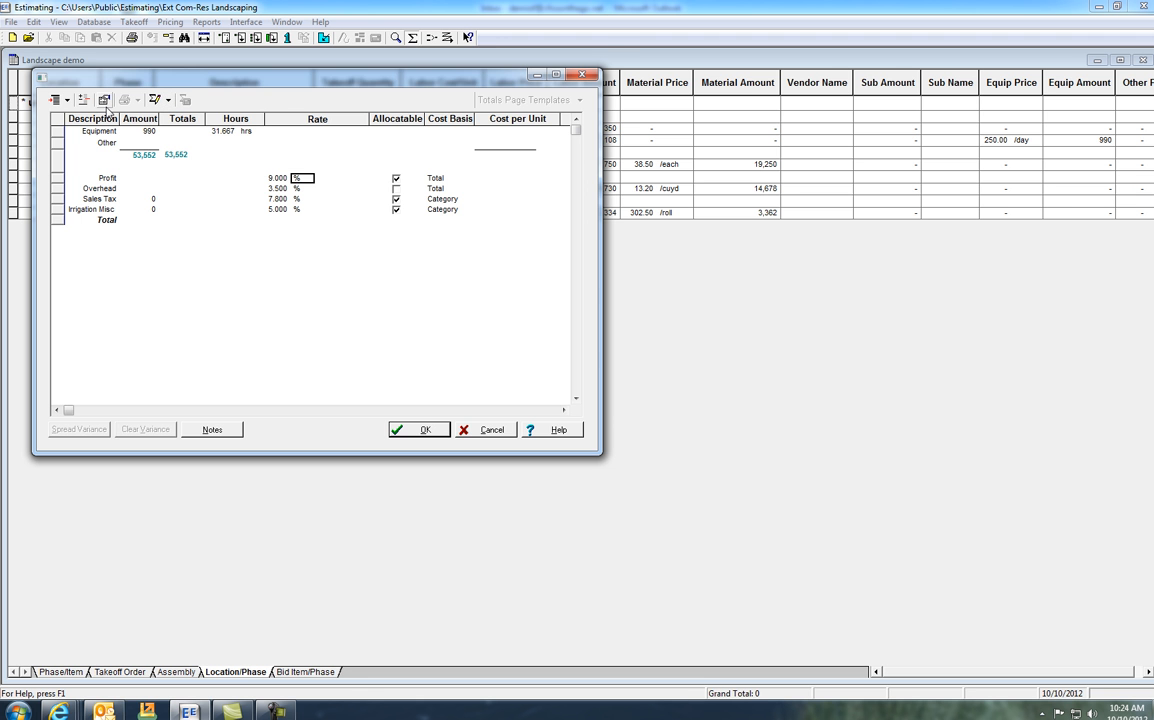
pyautogui.click(104, 99)
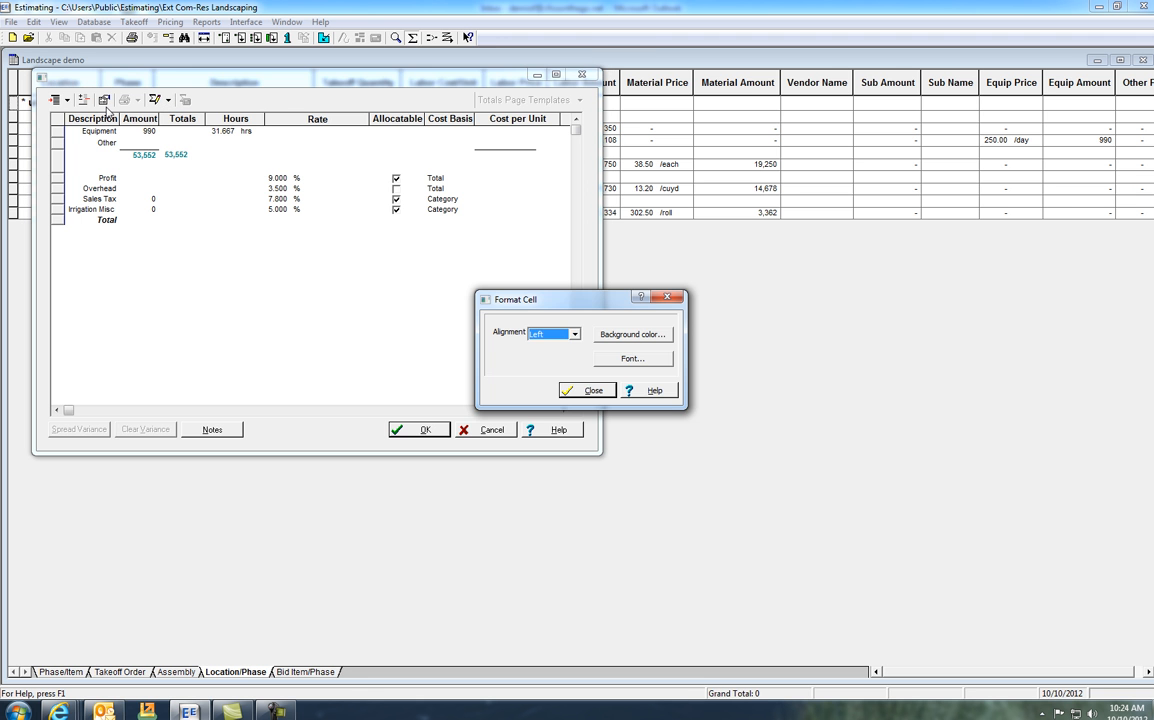
pyautogui.click(588, 391)
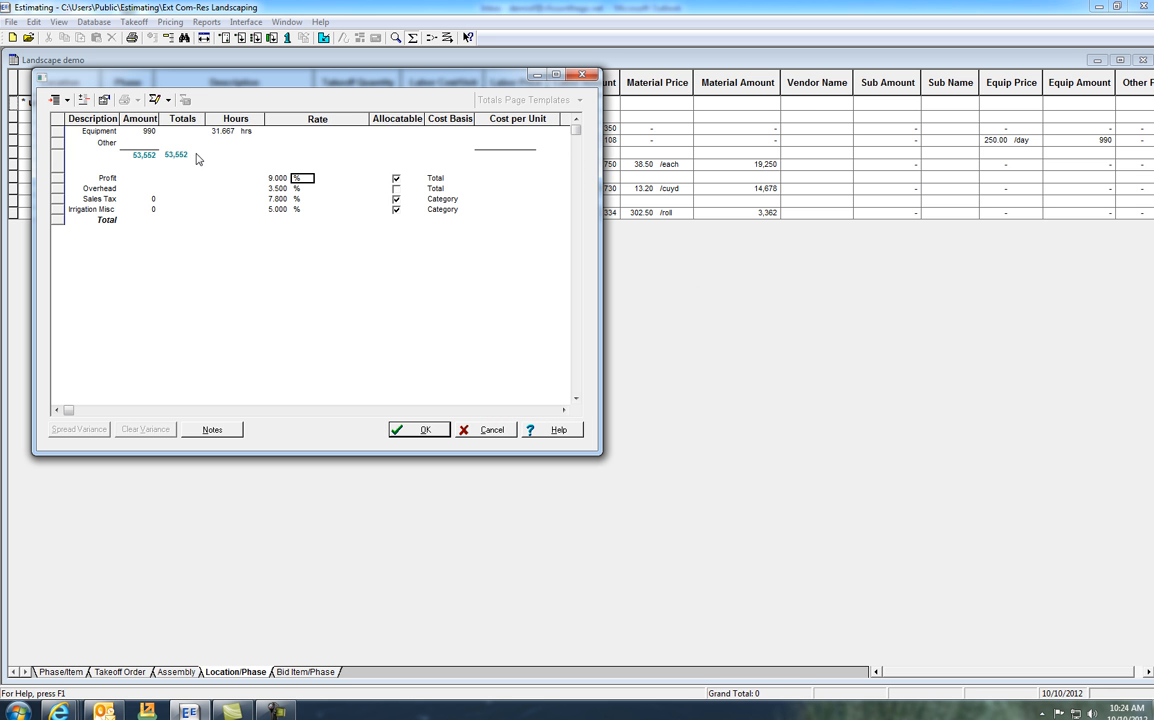
pyautogui.click(66, 100)
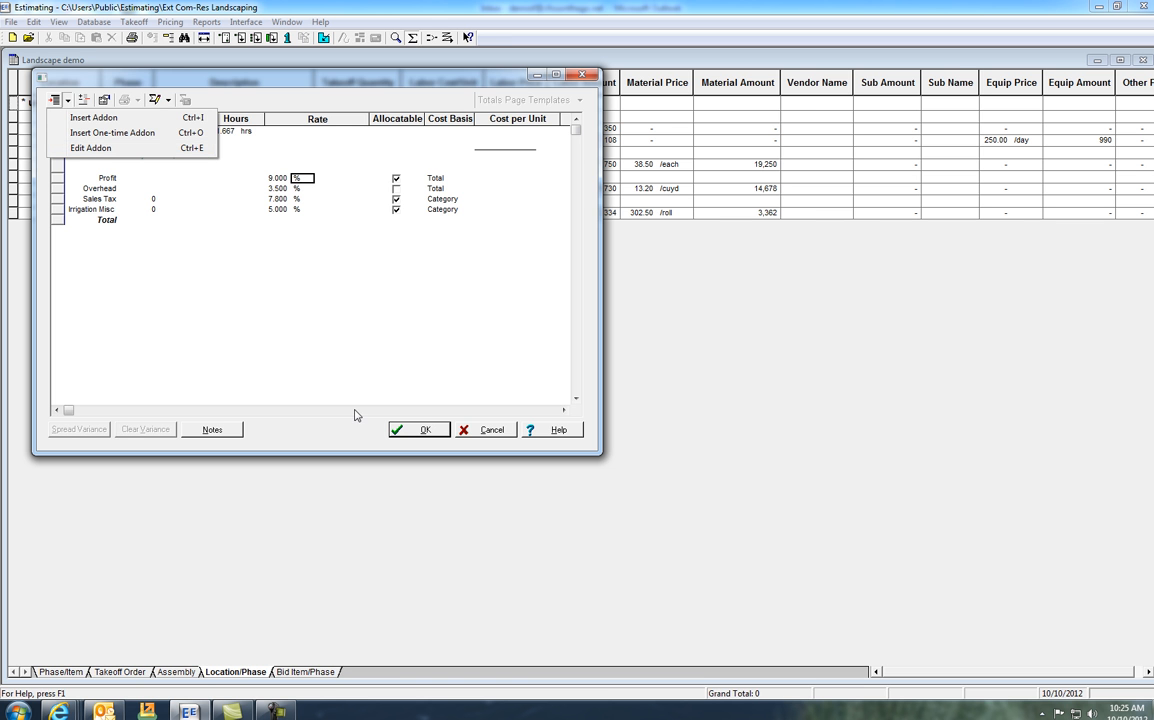
# Accept the totals page so that the addons are calculated into the estimate's grand total
pyautogui.click(409, 432)
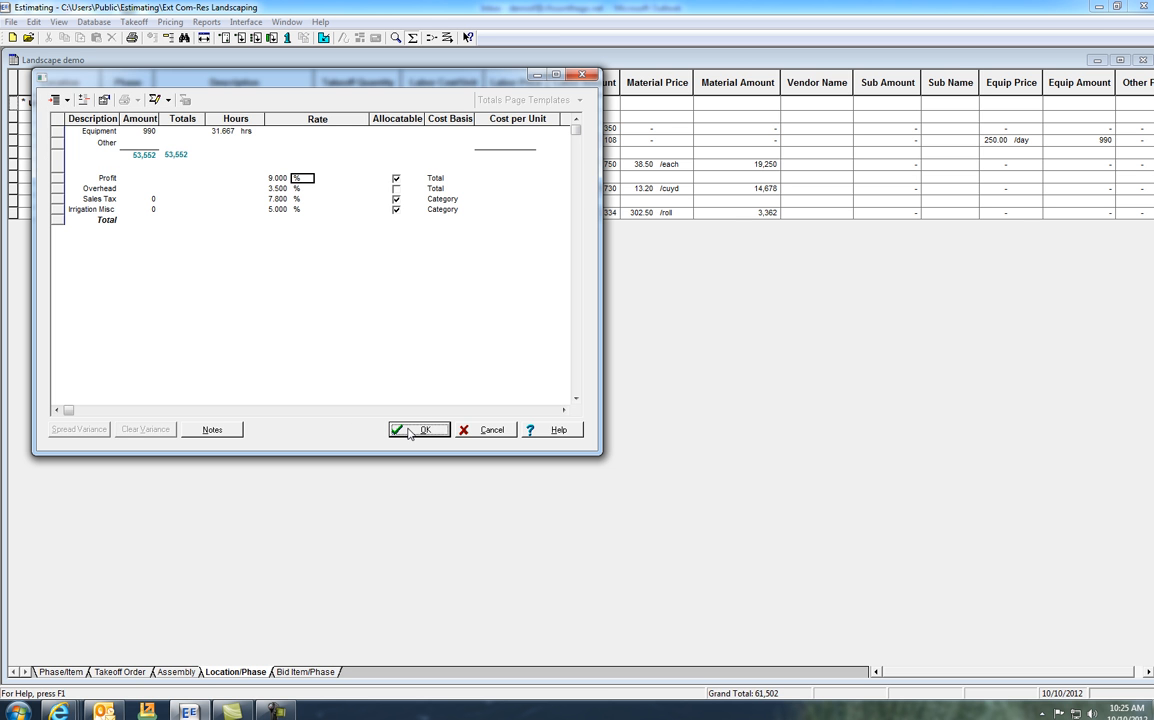
pyautogui.click(455, 430)
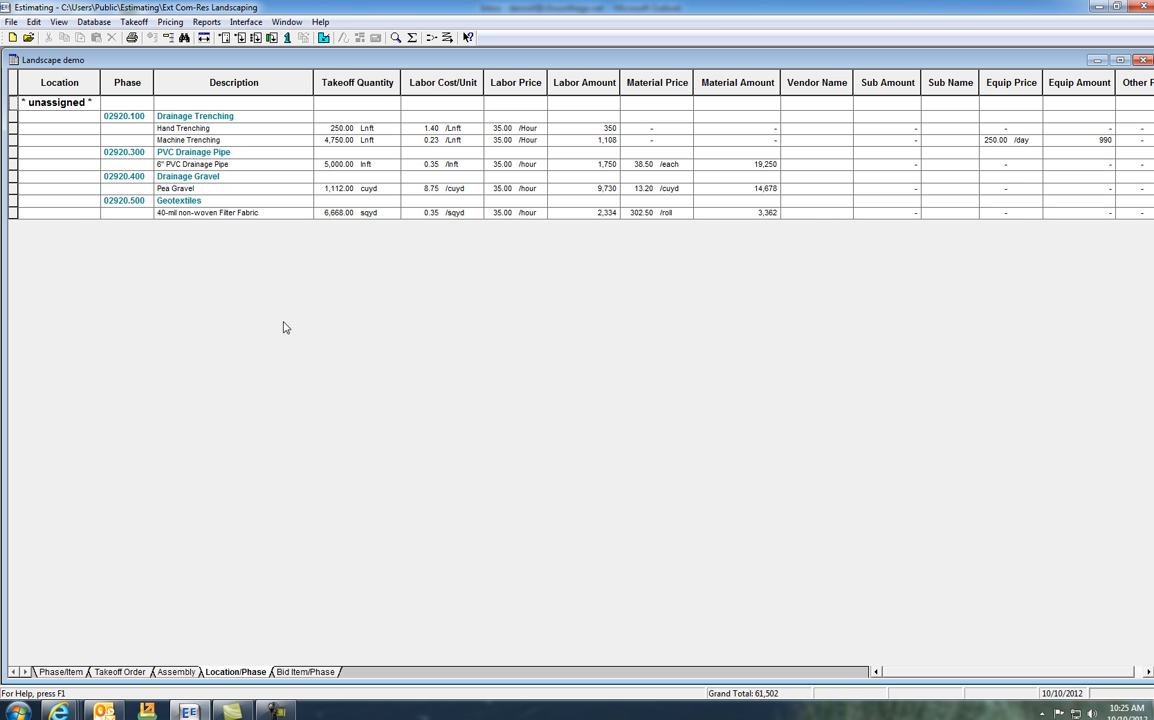
# Take off 150 Cuyd of the Asphalt Paving Demolition item from phase 02050.200 and generate it into the estimate
pyautogui.click(241, 38)
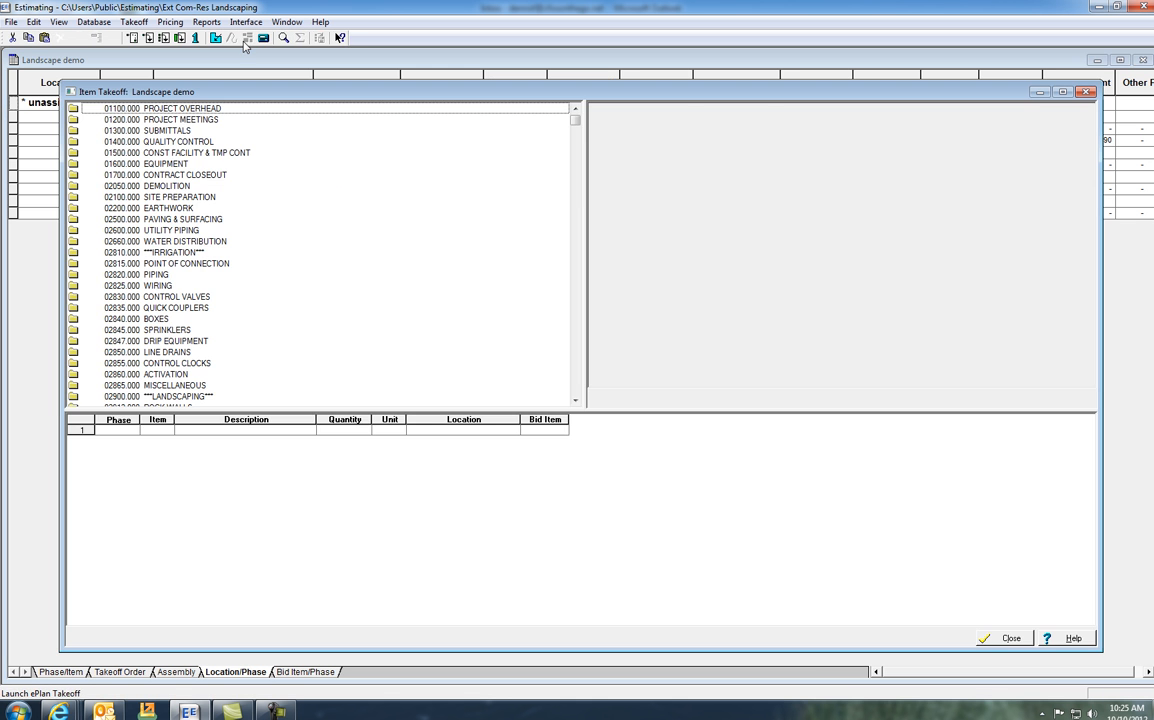
pyautogui.click(71, 184)
pyautogui.click(71, 184)
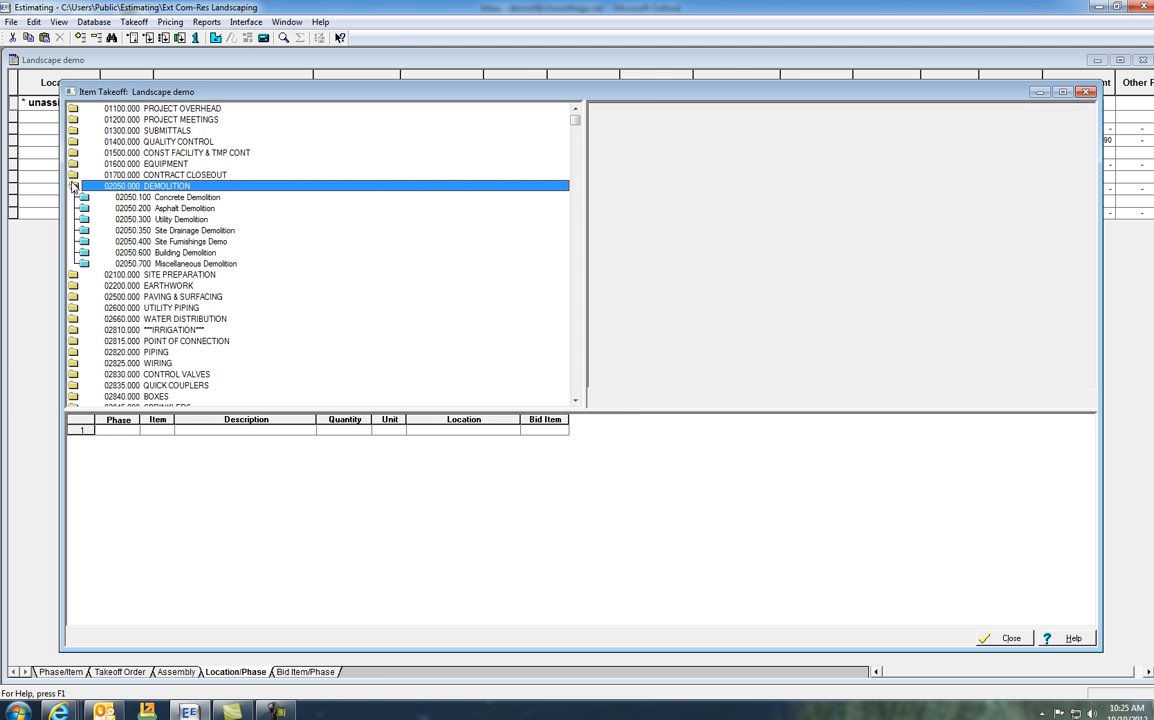
pyautogui.doubleClick(83, 208)
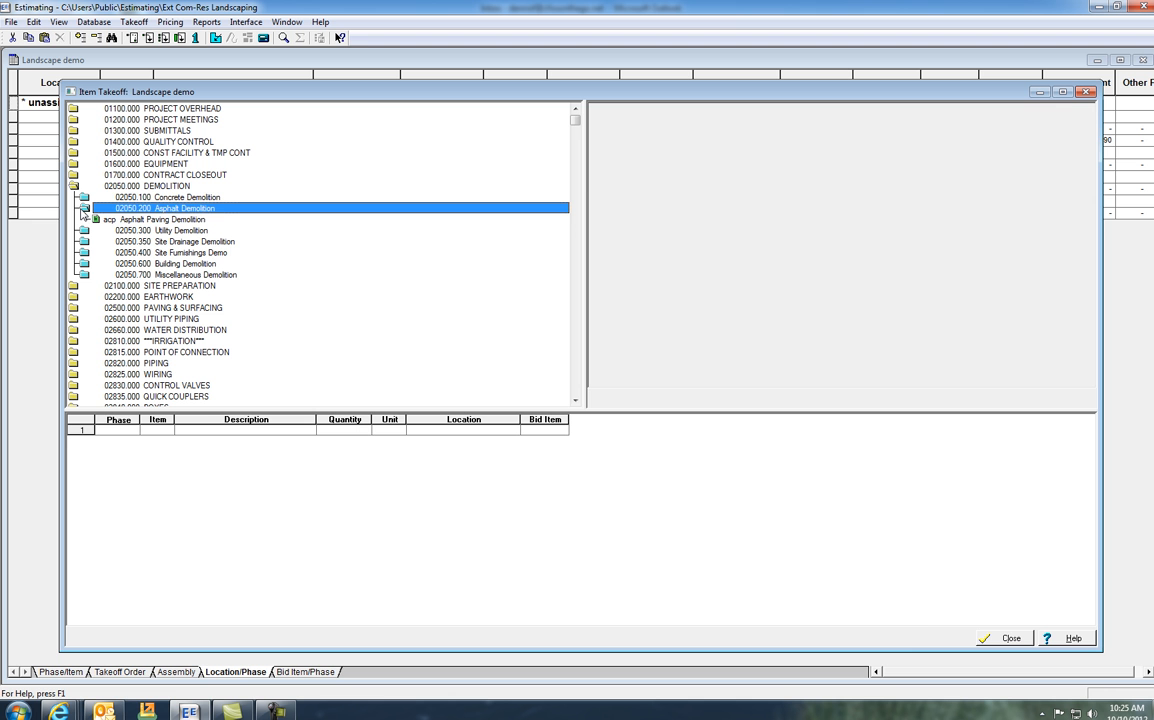
pyautogui.doubleClick(118, 219)
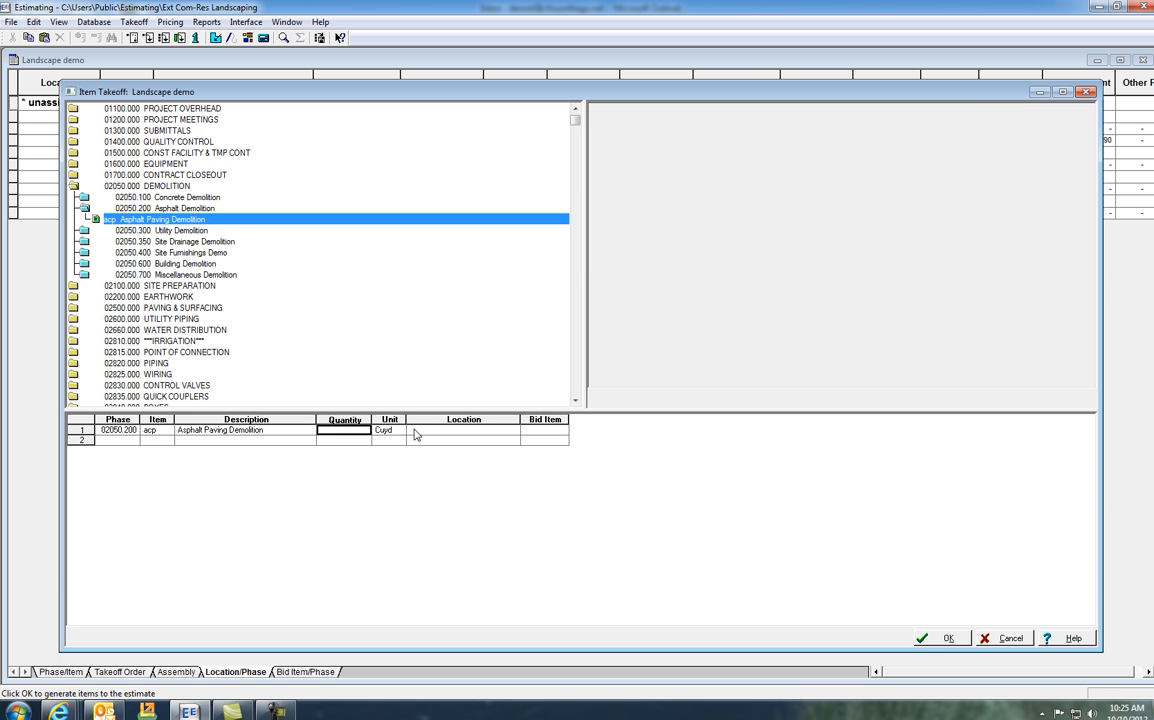
pyautogui.write('150')
pyautogui.press('Tab')
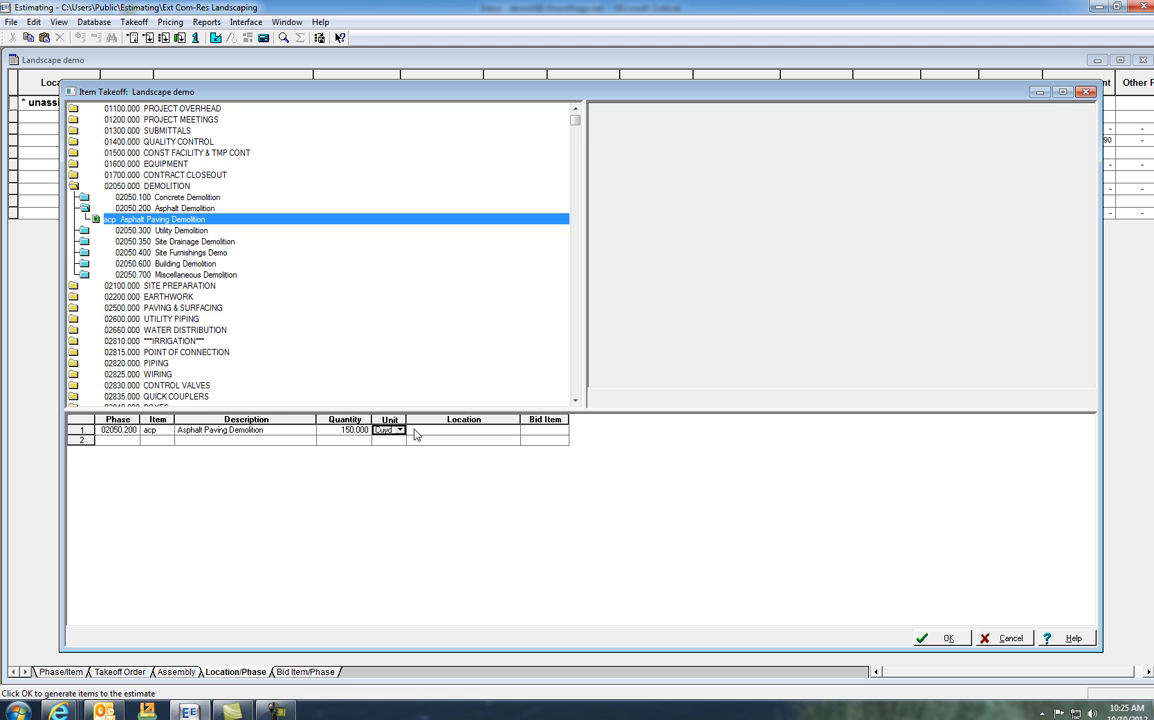
pyautogui.click(947, 640)
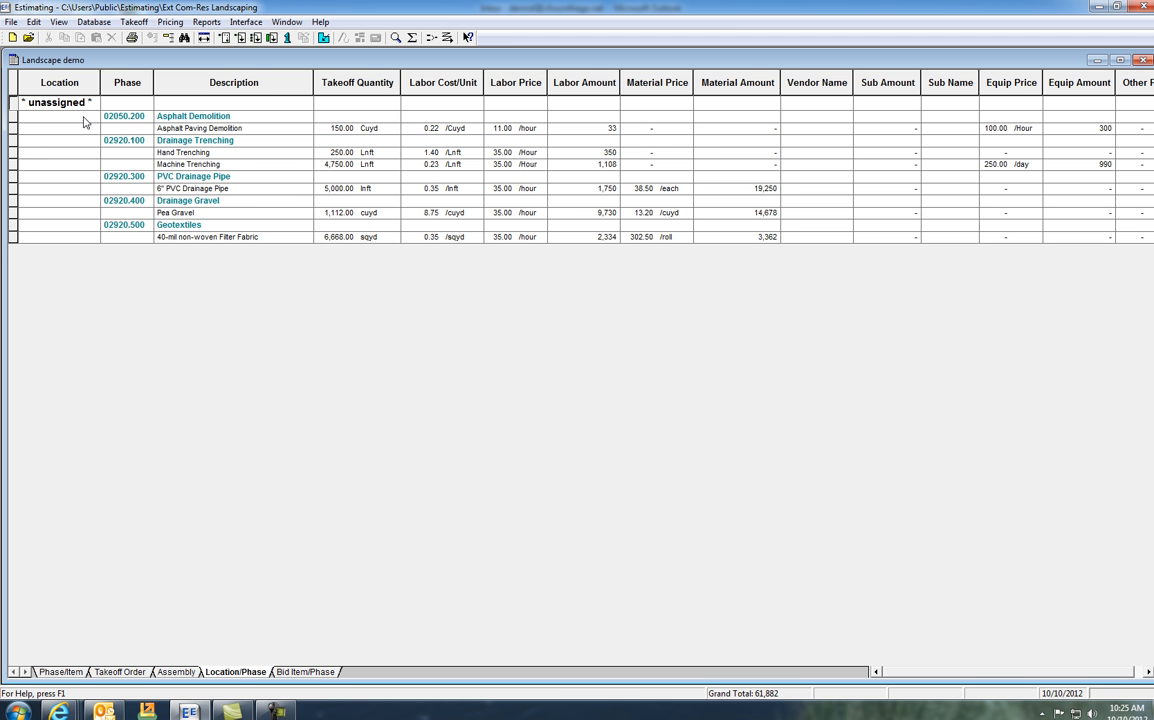
# Select the Asphalt Demolition phase row together with its Asphalt Paving Demolition item row
pyautogui.click(14, 116)
pyautogui.keyDown('shift'); pyautogui.click(16, 128); pyautogui.keyUp('shift')
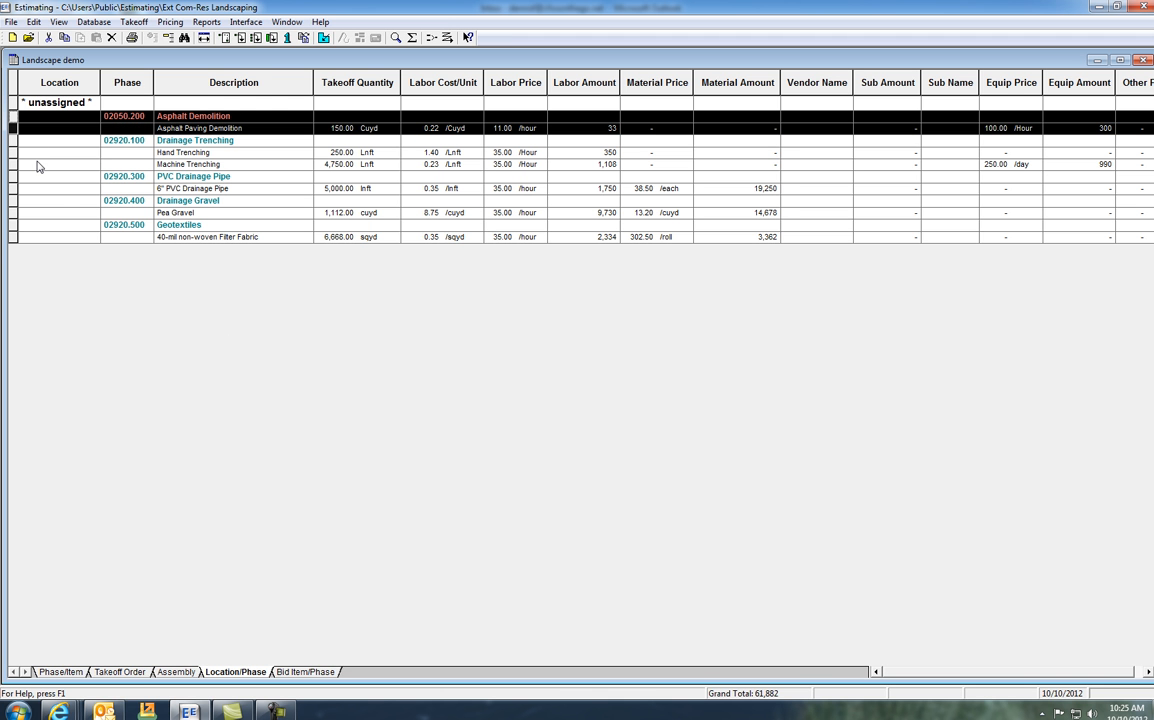
pyautogui.click(256, 38)
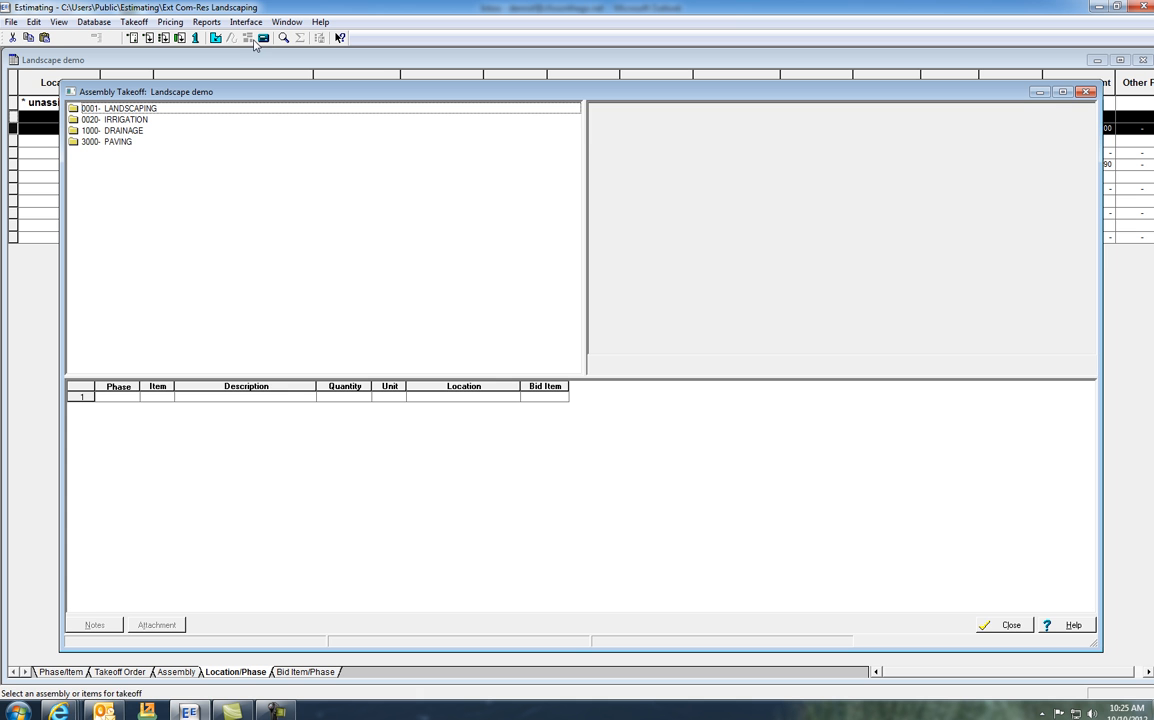
pyautogui.doubleClick(80, 142)
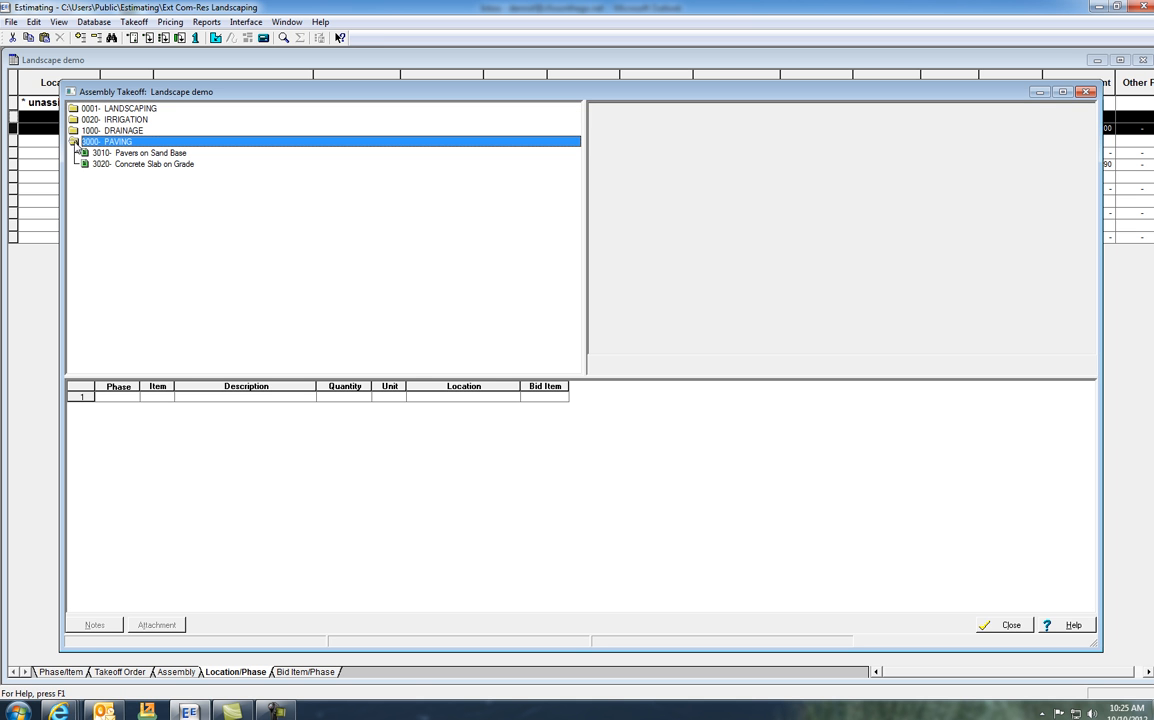
pyautogui.doubleClick(124, 166)
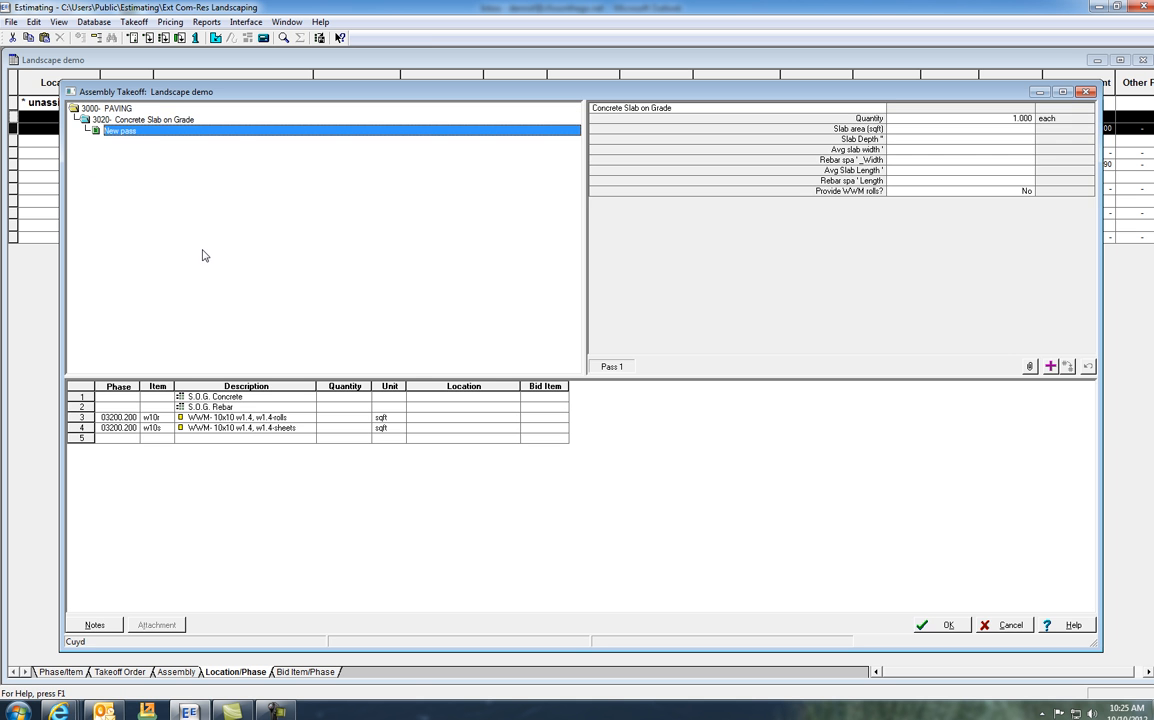
pyautogui.click(975, 131)
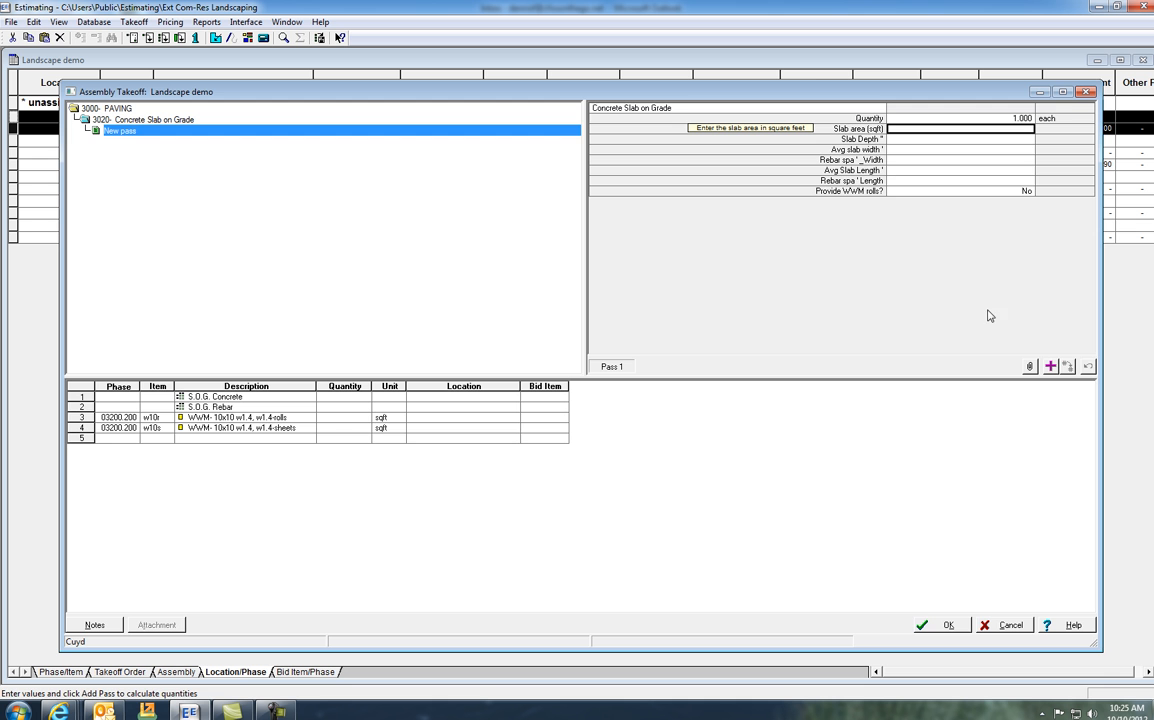
pyautogui.click(1010, 627)
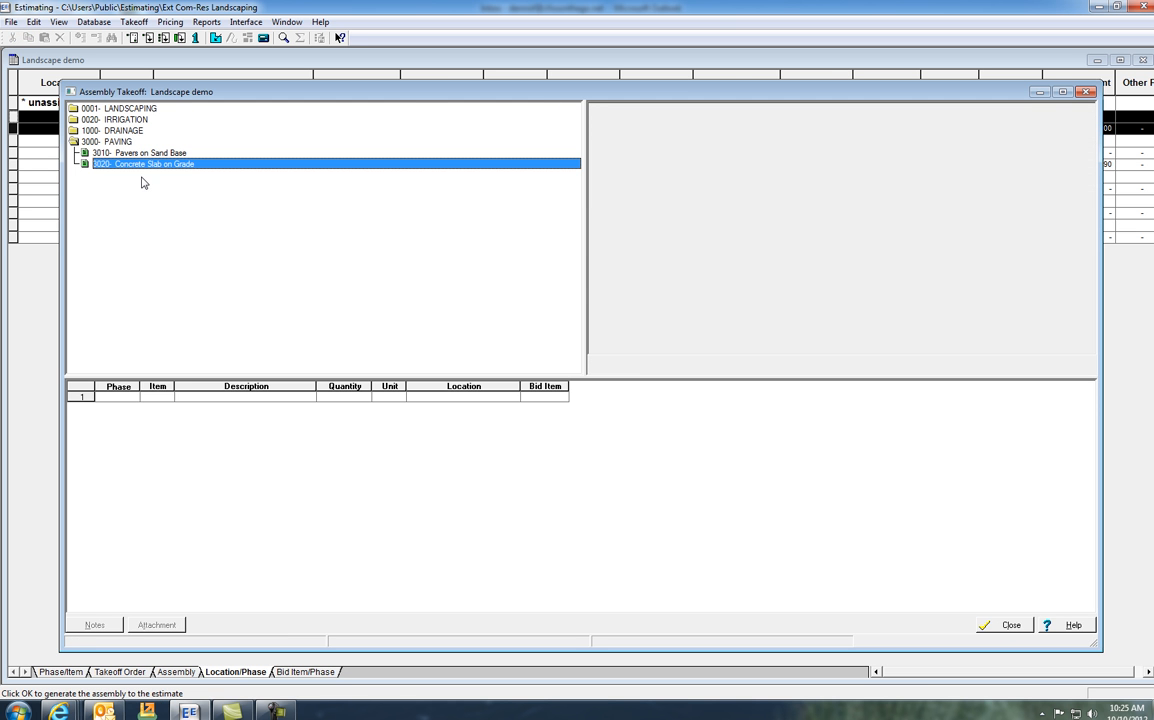
pyautogui.click(75, 142)
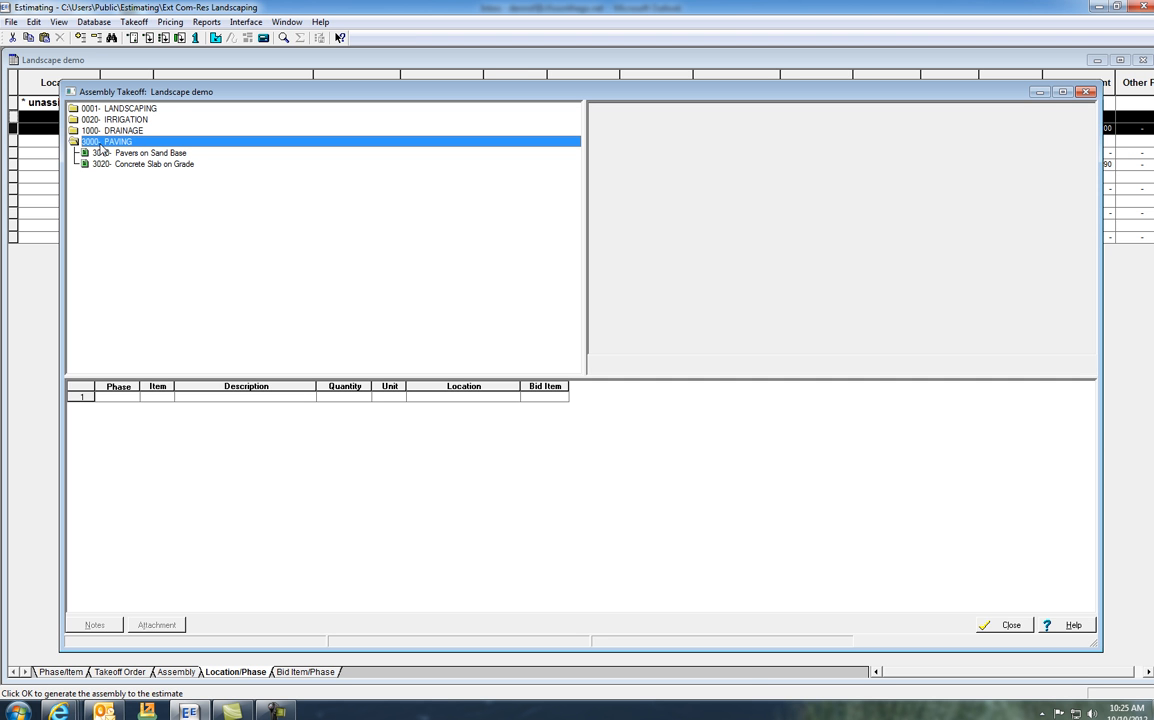
pyautogui.click(1003, 625)
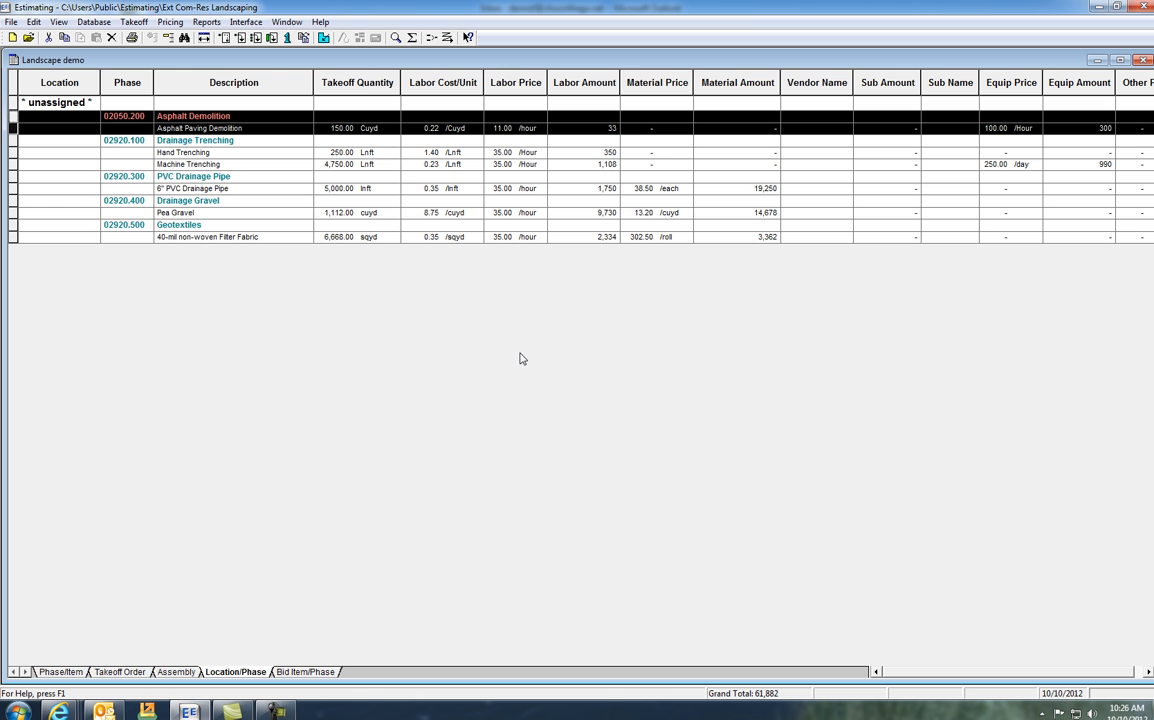
# Examine the input variables and items of the 3020 Concrete Slab on Grade paving assembly, and close the assembly takeoff without entering values
pyautogui.click(257, 40)
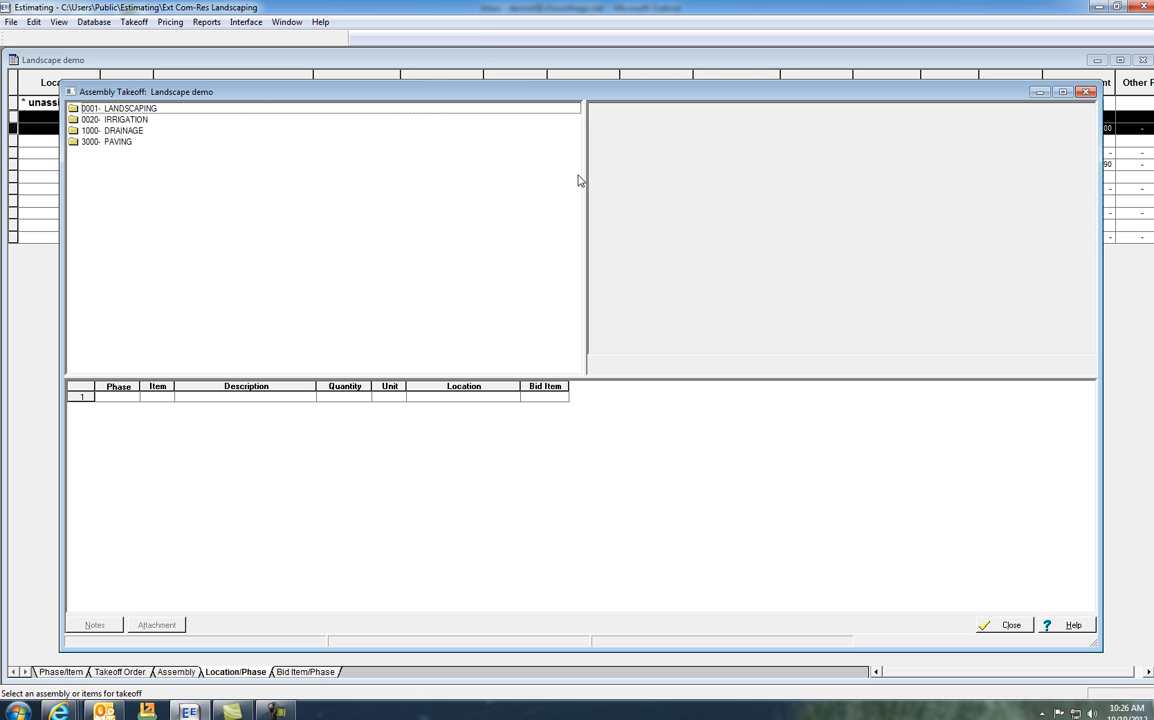
pyautogui.doubleClick(80, 144)
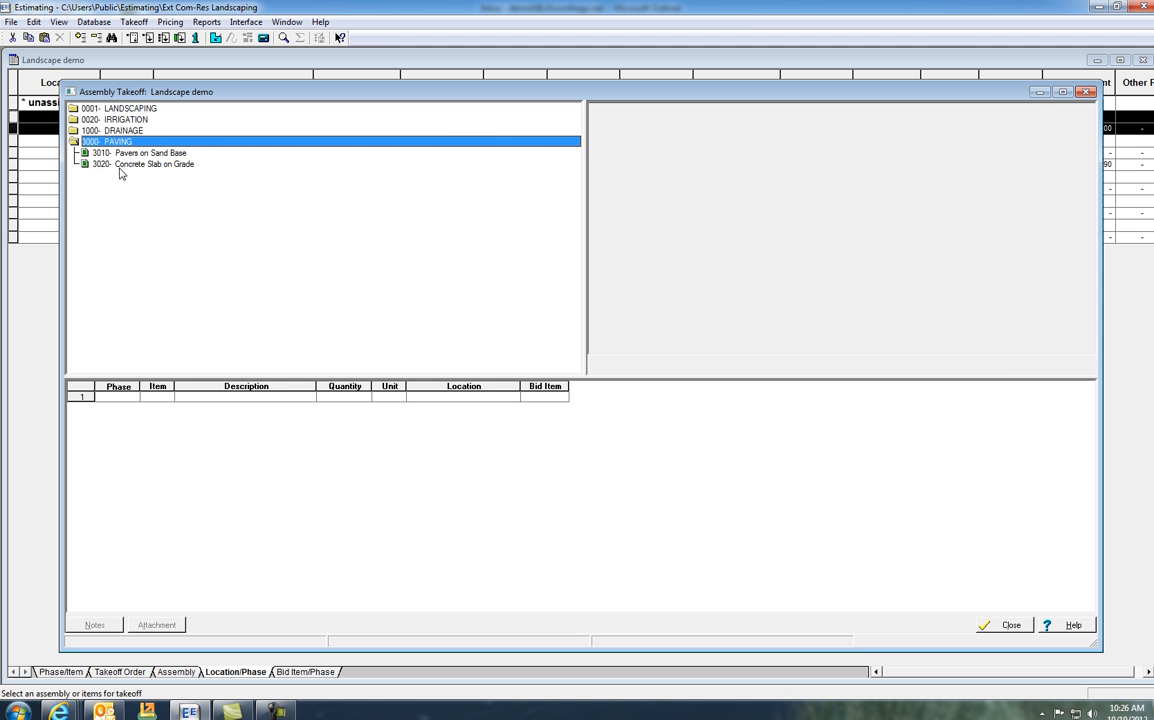
pyautogui.doubleClick(120, 166)
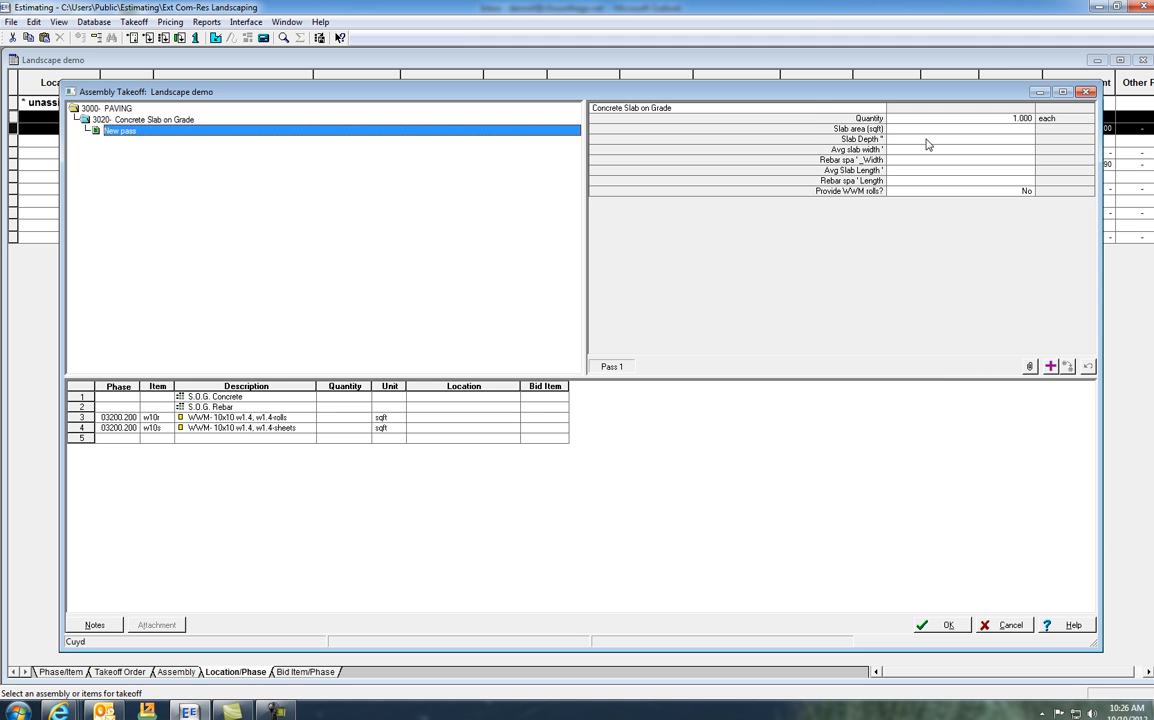
pyautogui.click(955, 131)
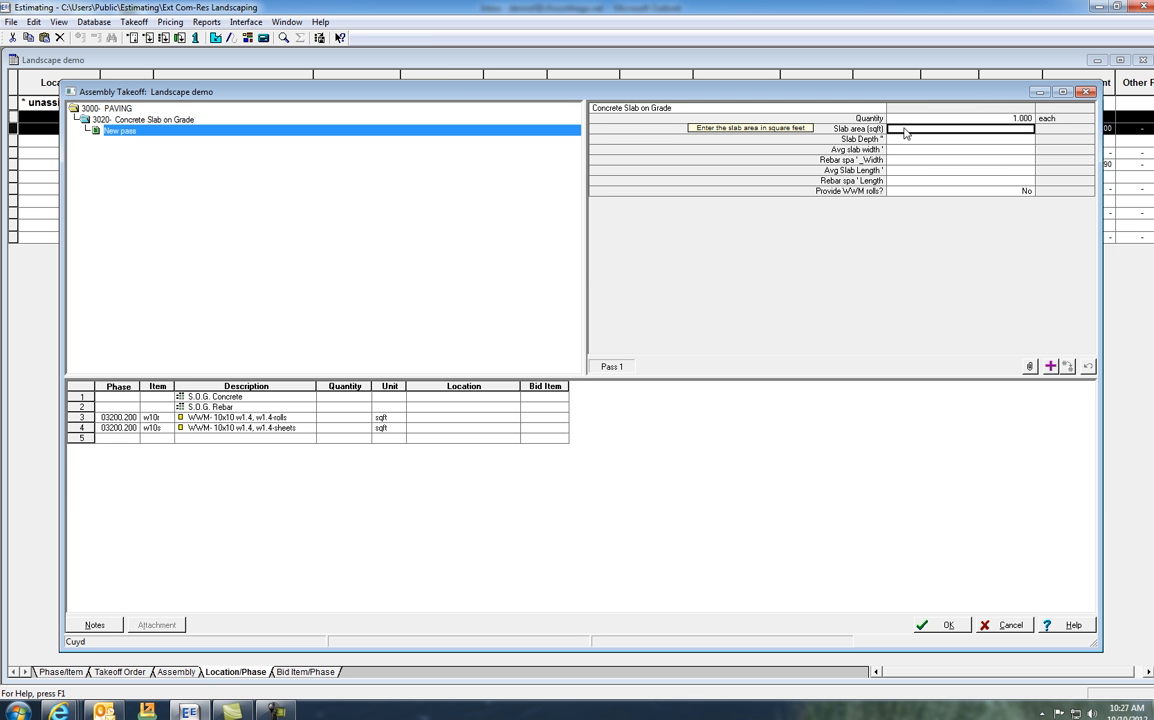
pyautogui.click(946, 625)
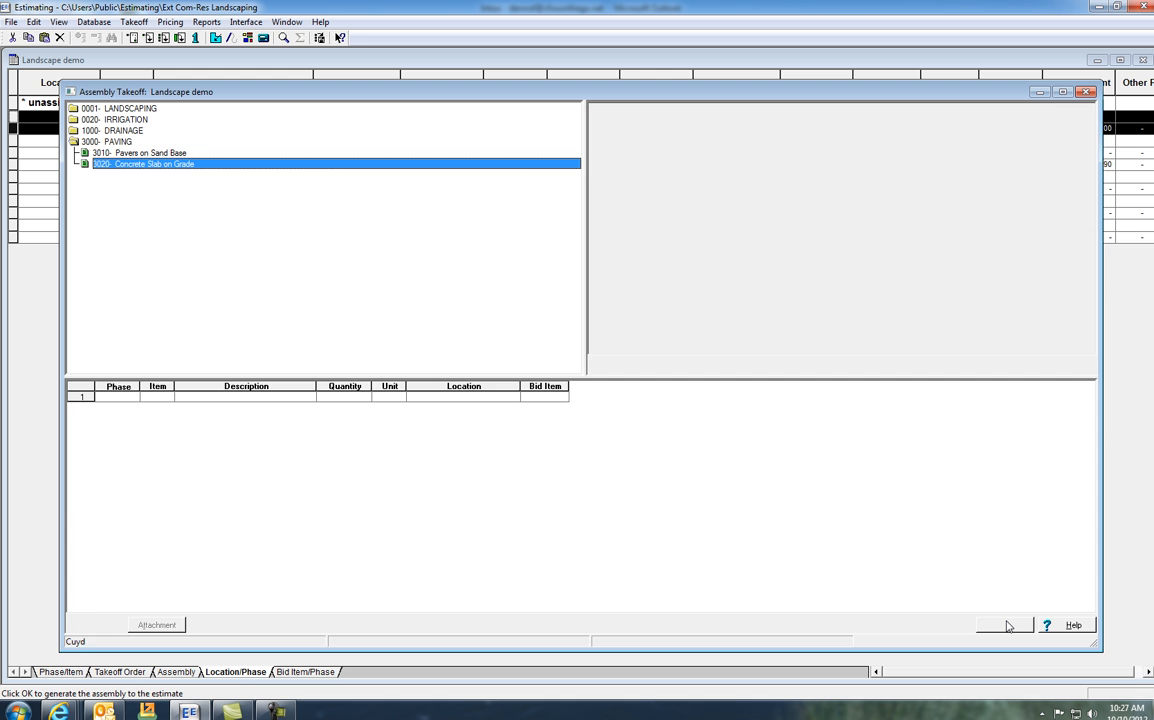
pyautogui.click(1009, 625)
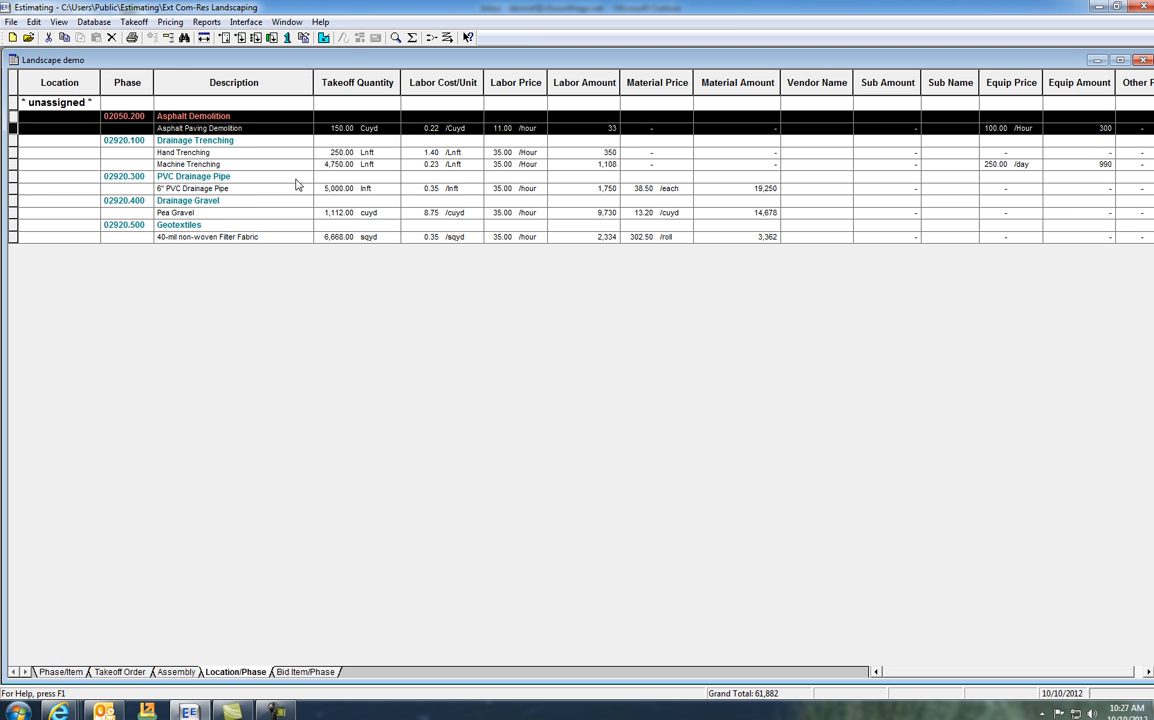
# Preview the Field Report for the Landscape demo estimate using the current layout
pyautogui.click(204, 24)
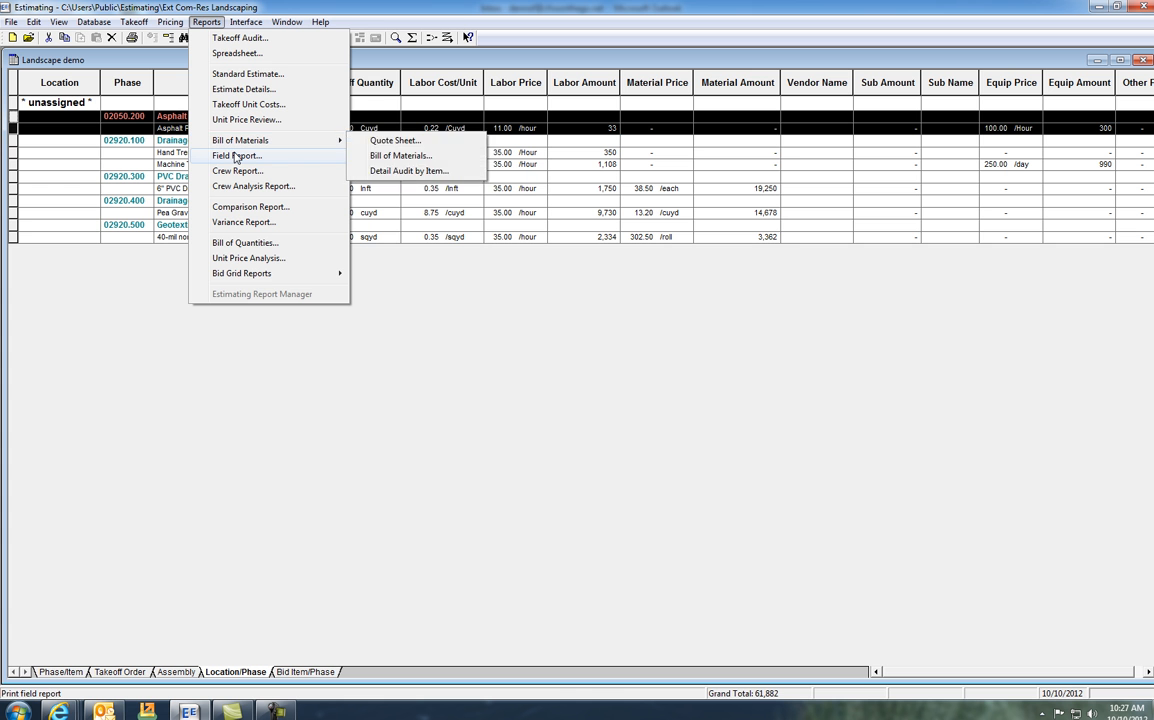
pyautogui.click(236, 158)
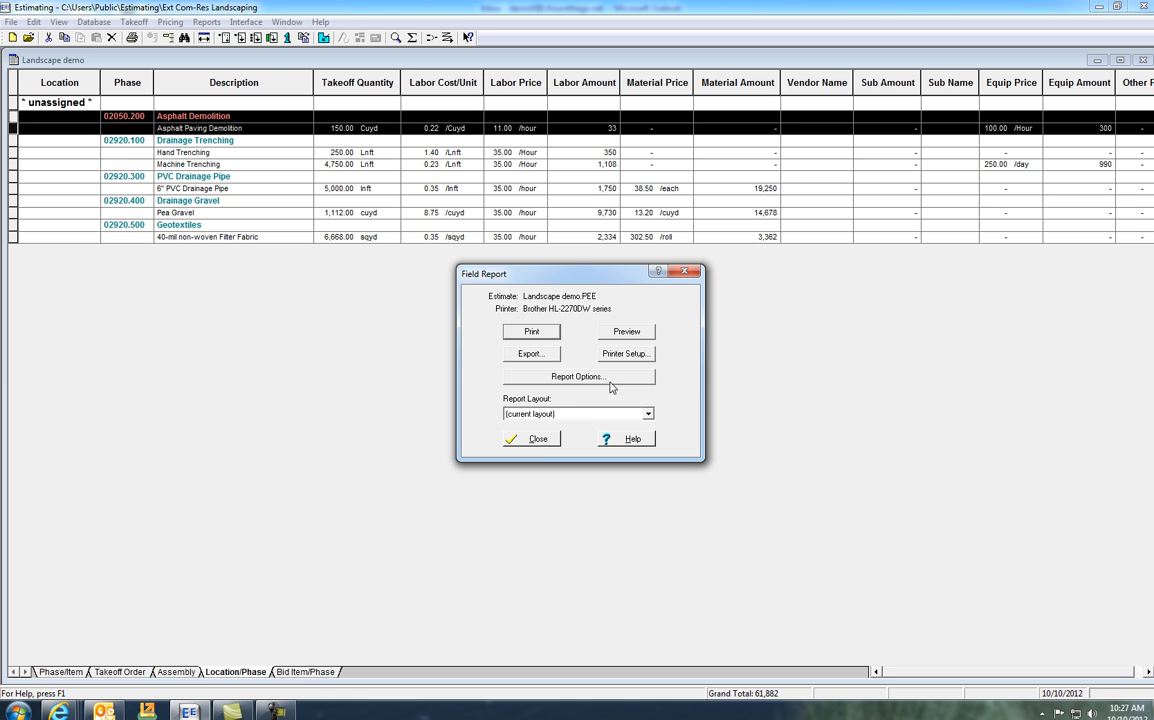
pyautogui.click(617, 331)
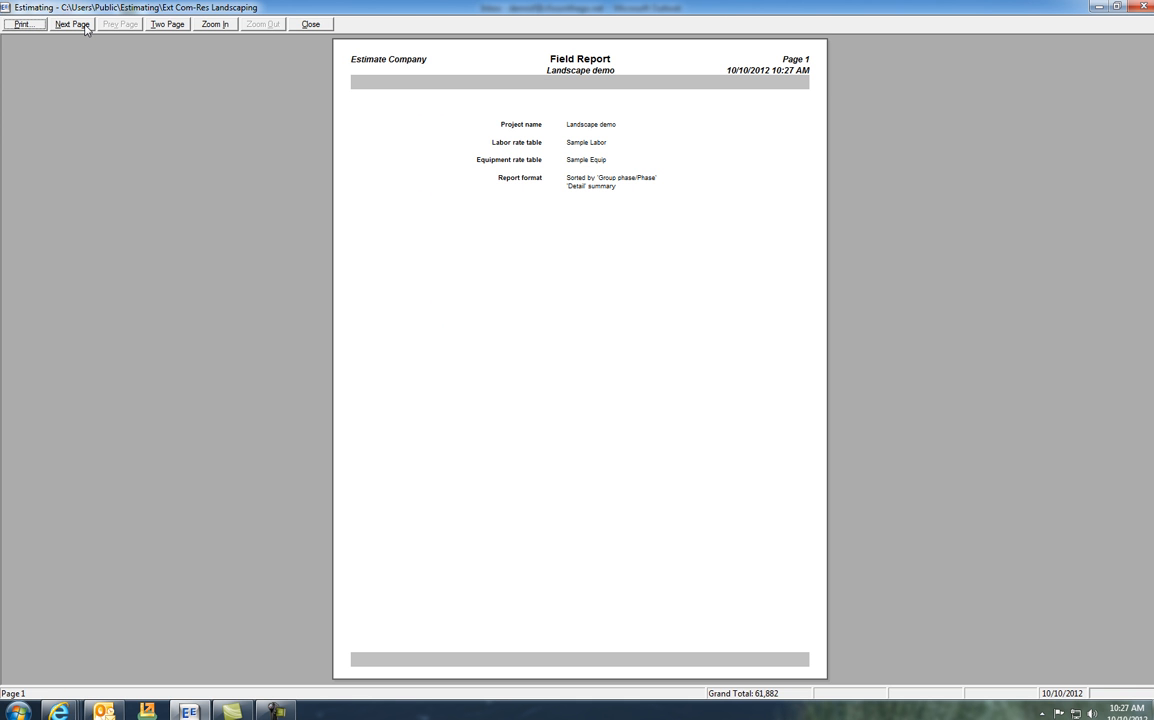
# Examine the Field Report's takeoff quantities and labor productivity on page 2A and the labor, material and equipment quantities on page 2B
pyautogui.click(86, 28)
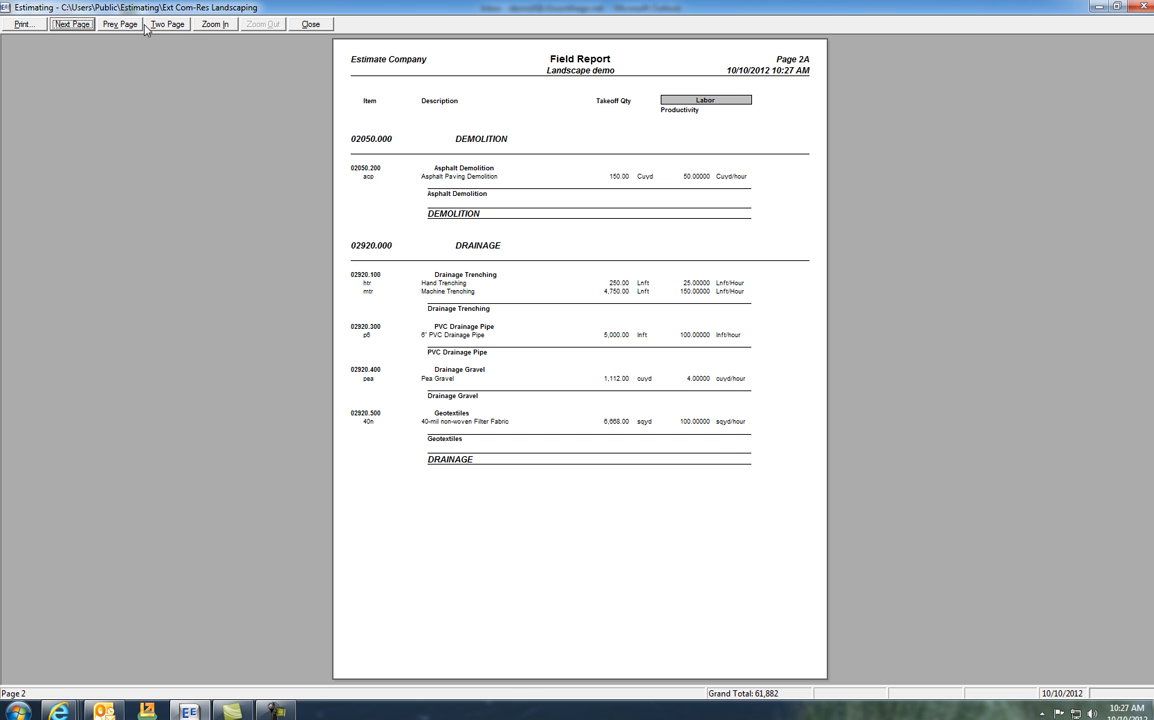
pyautogui.click(214, 24)
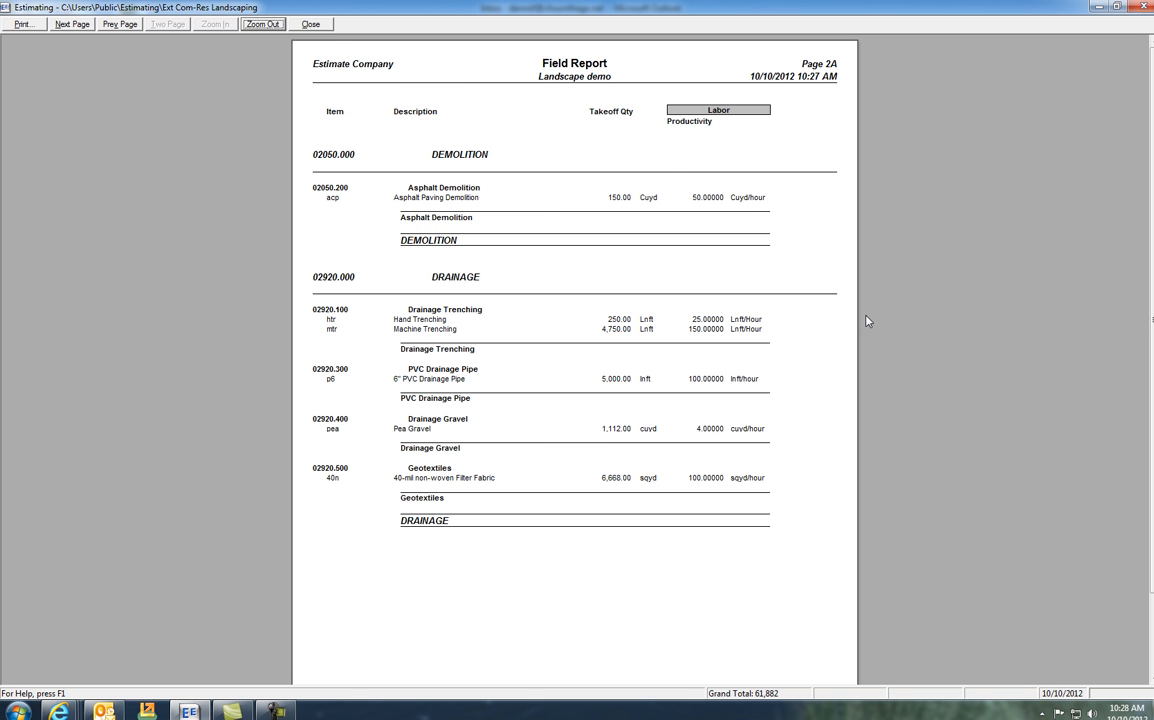
pyautogui.click(86, 26)
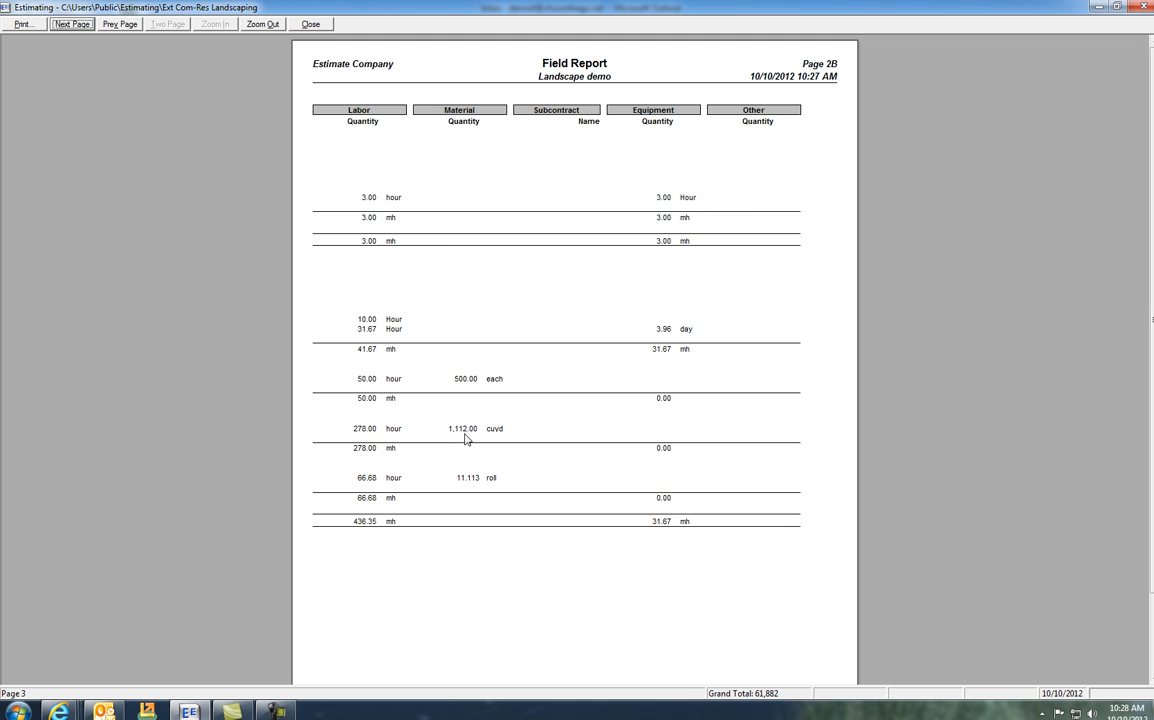
pyautogui.click(110, 24)
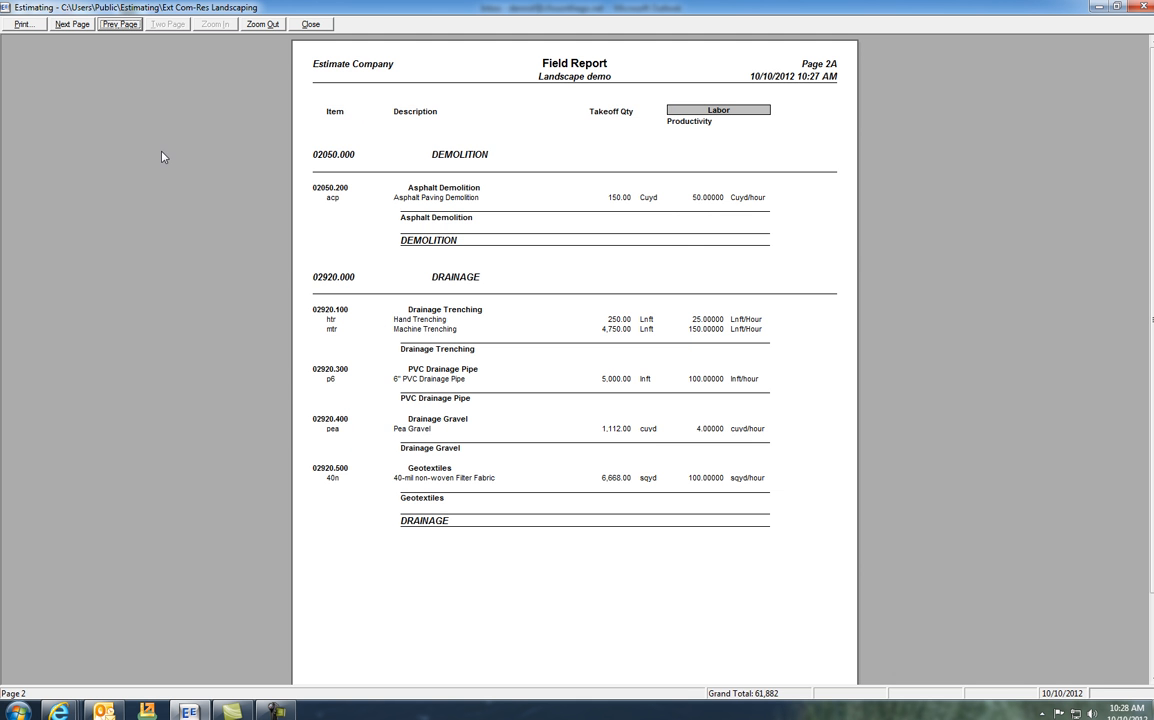
pyautogui.click(695, 195)
pyautogui.click(697, 183)
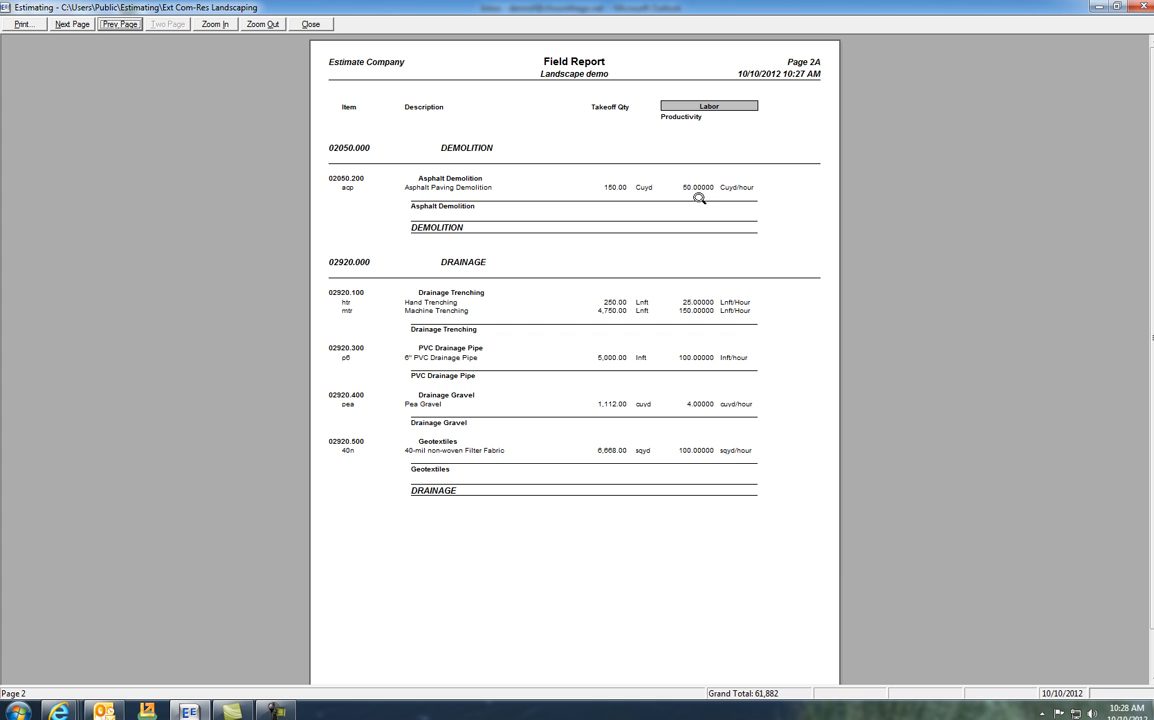